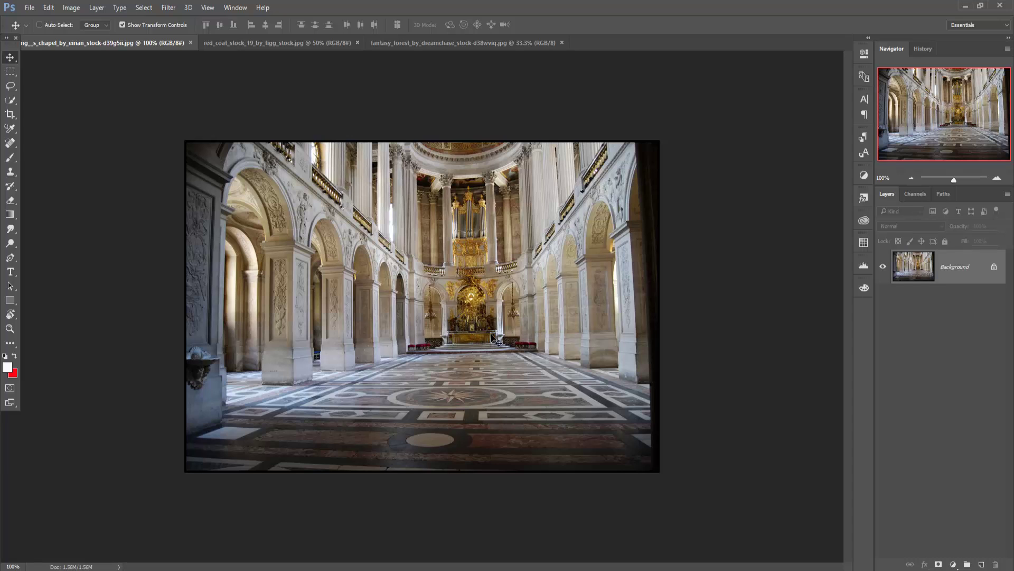
# Create a new 1280 × 720 px Untitled-1 document and return to the chapel photo
pyautogui.click(29, 7)
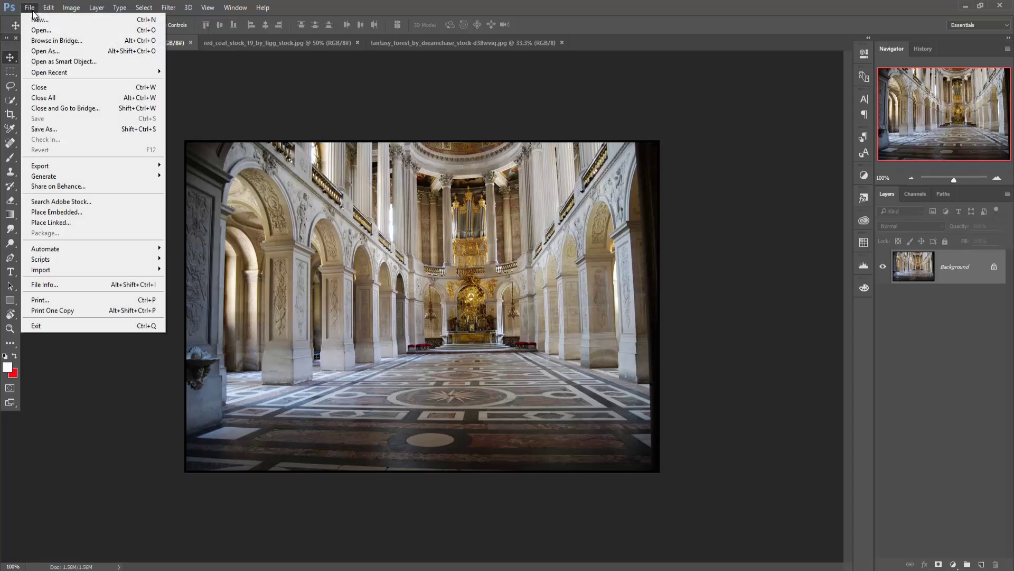
pyautogui.click(32, 19)
pyautogui.click(553, 156)
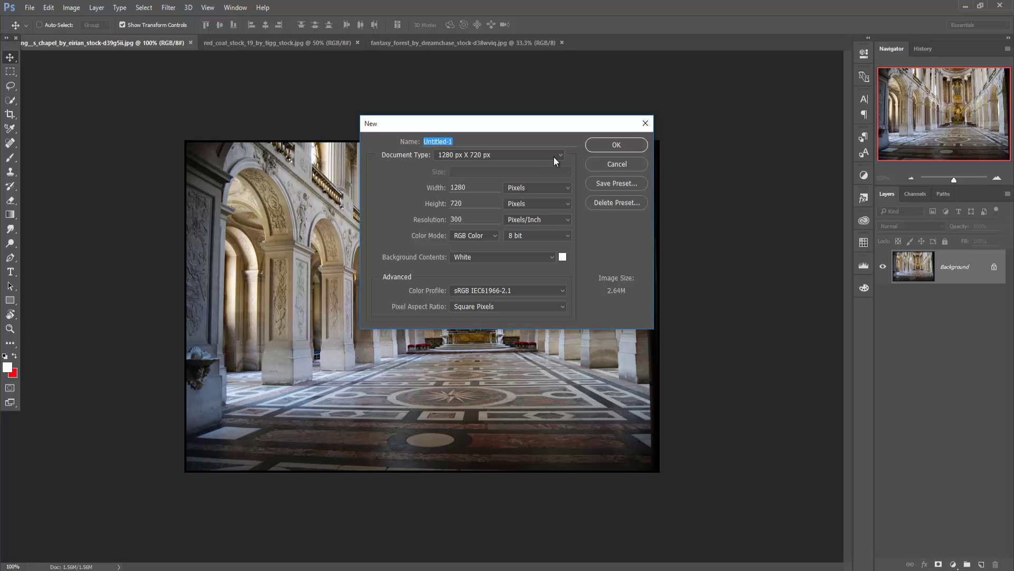
pyautogui.click(485, 189)
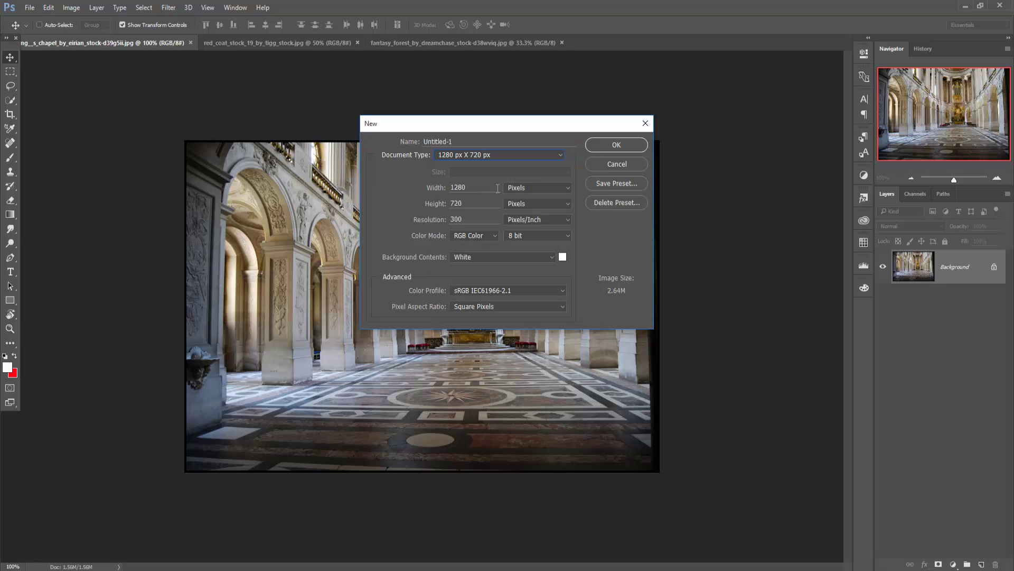
pyautogui.click(617, 146)
pyautogui.click(100, 42)
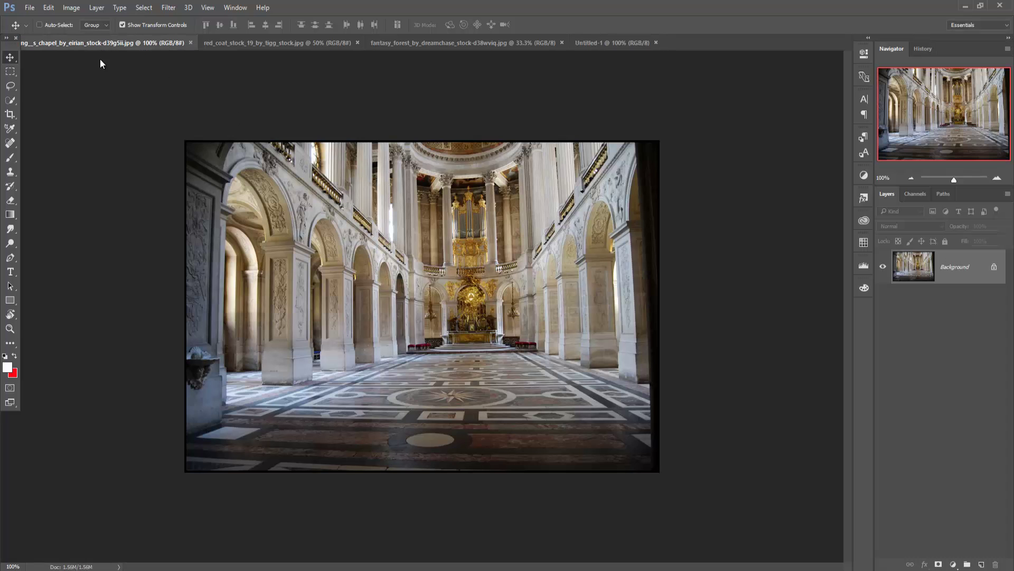
# Copy the chapel photo into Untitled-1 as Layer 1 and close its separate window
pyautogui.moveTo(100, 60); pyautogui.dragTo(660, 139)
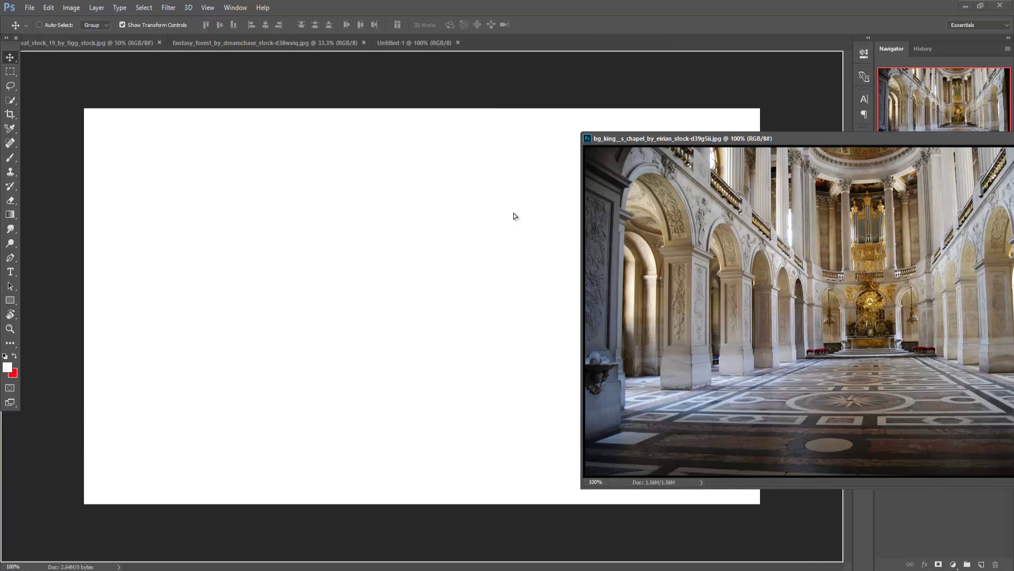
pyautogui.moveTo(661, 200); pyautogui.dragTo(161, 159)
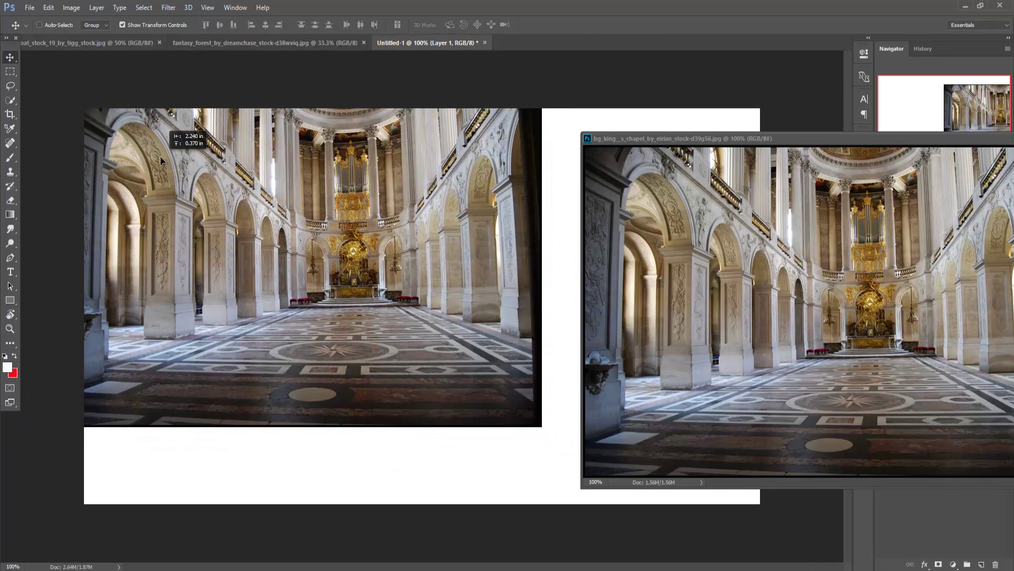
pyautogui.moveTo(166, 167); pyautogui.dragTo(165, 167)
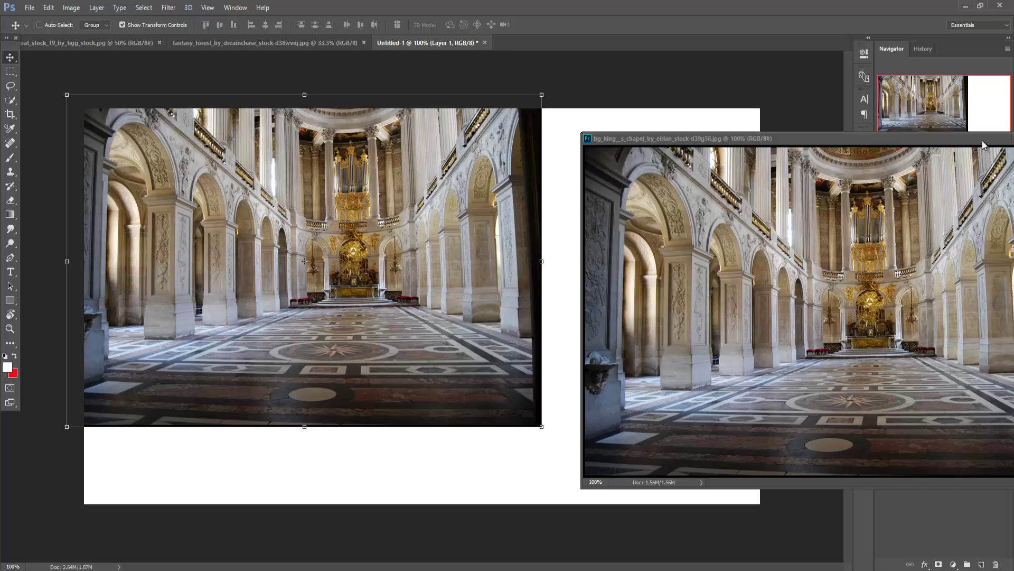
pyautogui.moveTo(984, 145); pyautogui.dragTo(793, 156)
pyautogui.click(860, 150)
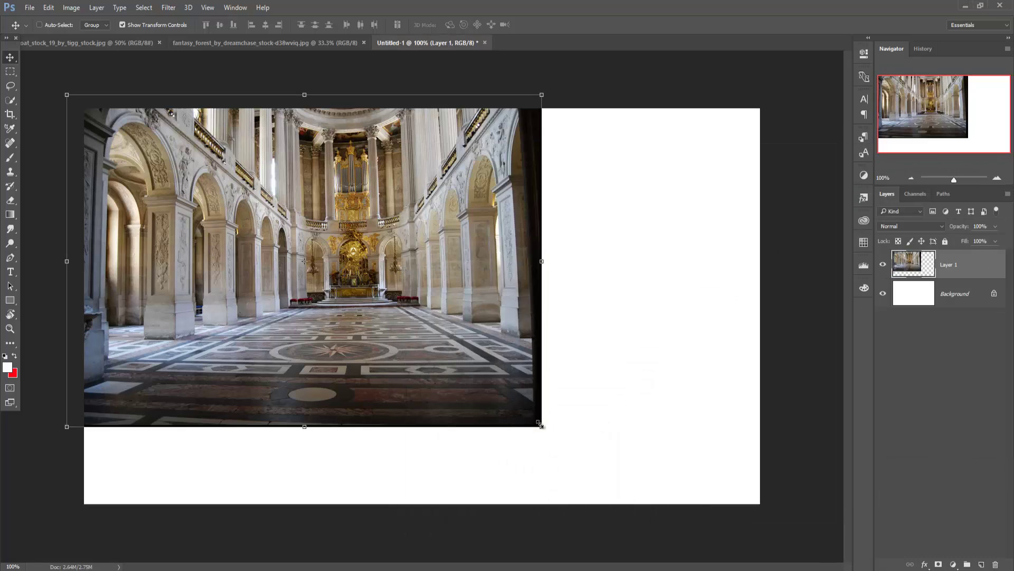
# Enlarge and reposition the chapel layer, then stretch it to 104.17% height with a 0.4° tilt
pyautogui.moveTo(540, 423); pyautogui.dragTo(804, 528)
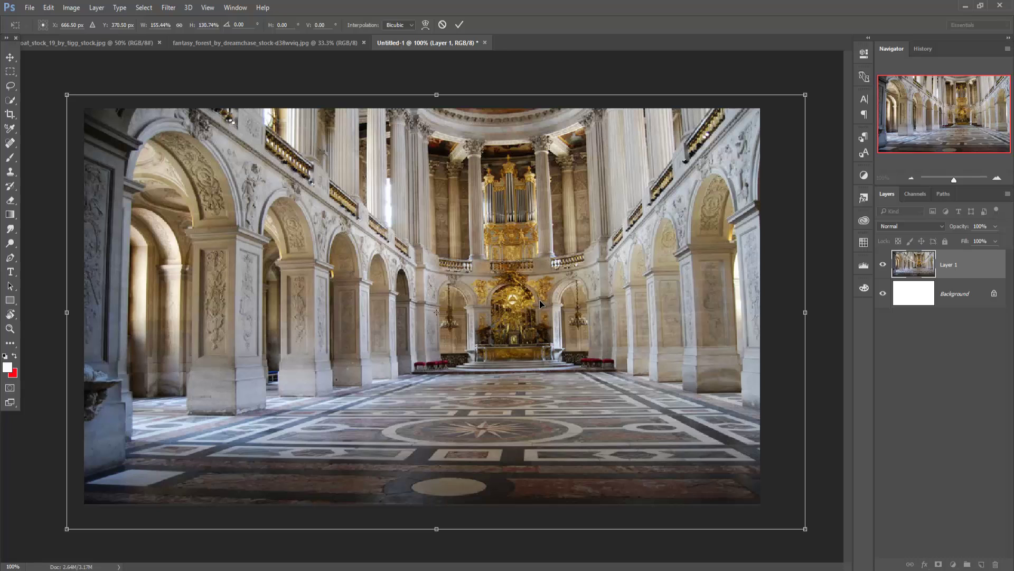
pyautogui.moveTo(539, 299); pyautogui.dragTo(454, 294)
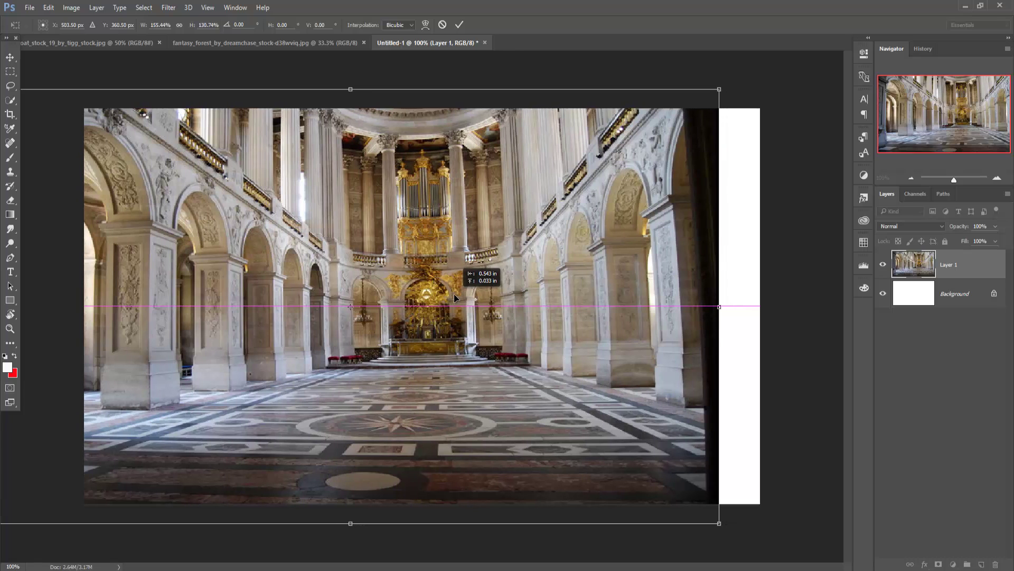
pyautogui.click(459, 25)
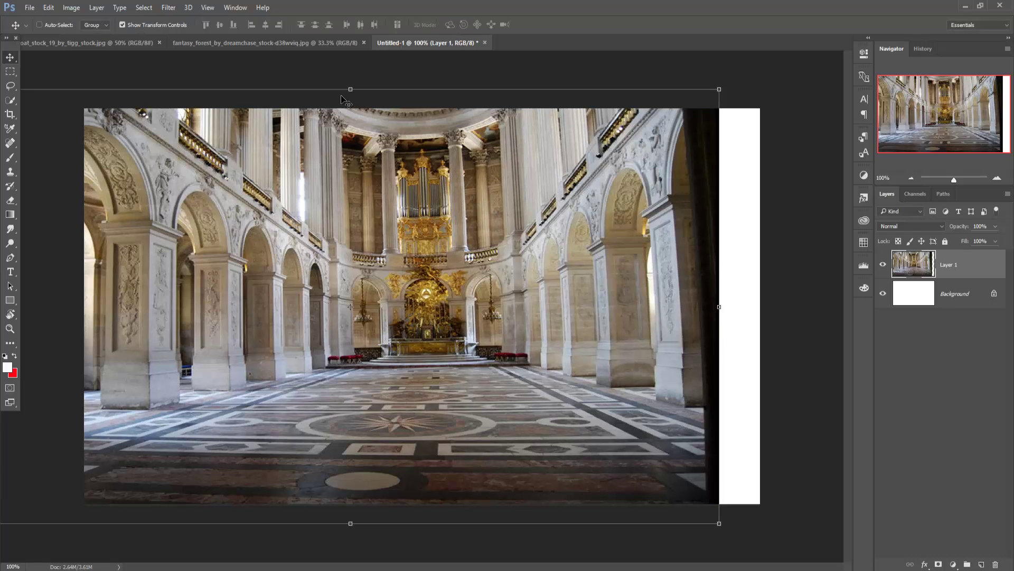
pyautogui.moveTo(351, 89); pyautogui.dragTo(350, 71)
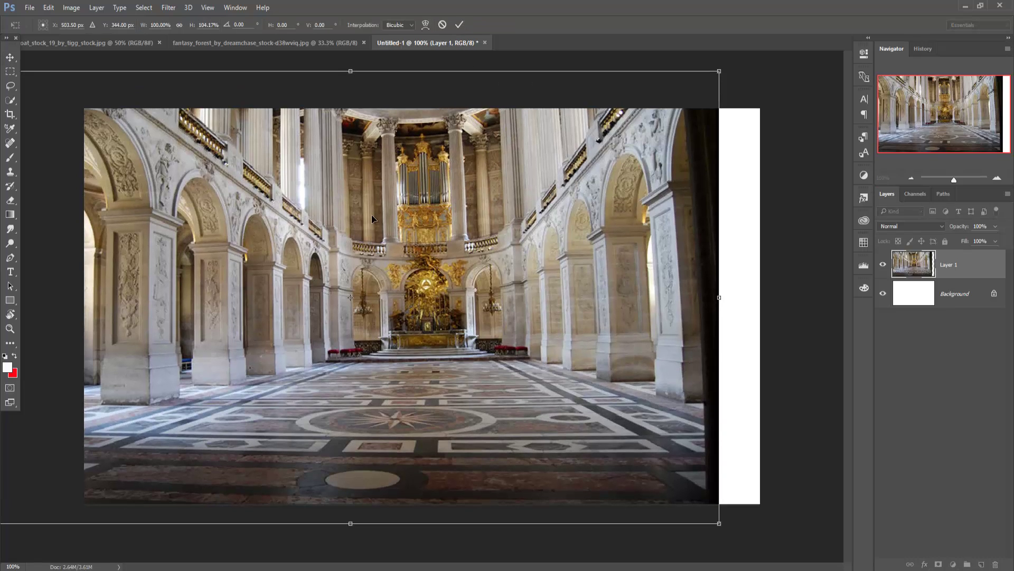
pyautogui.moveTo(742, 62); pyautogui.dragTo(748, 66)
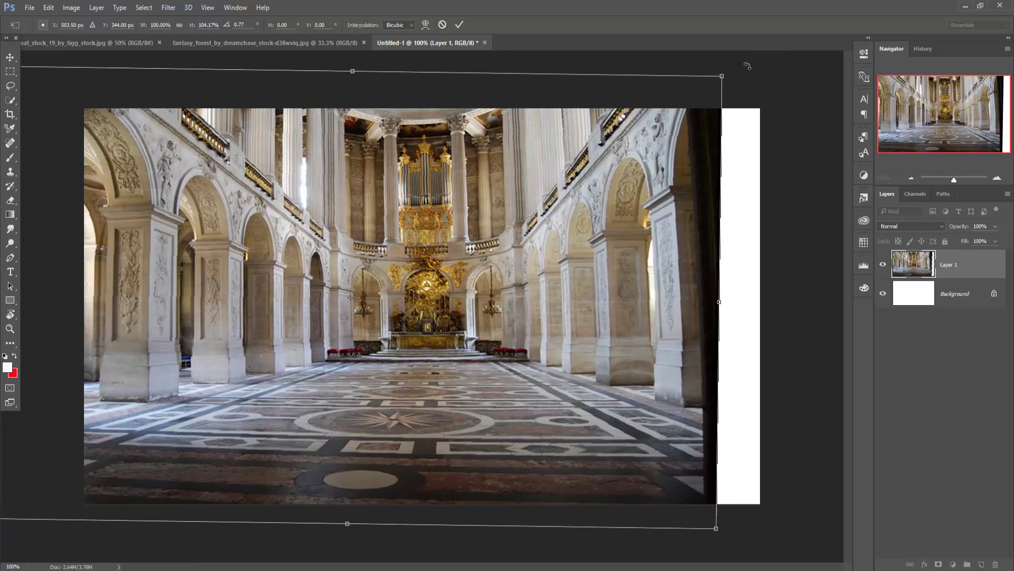
pyautogui.moveTo(747, 64); pyautogui.dragTo(747, 62)
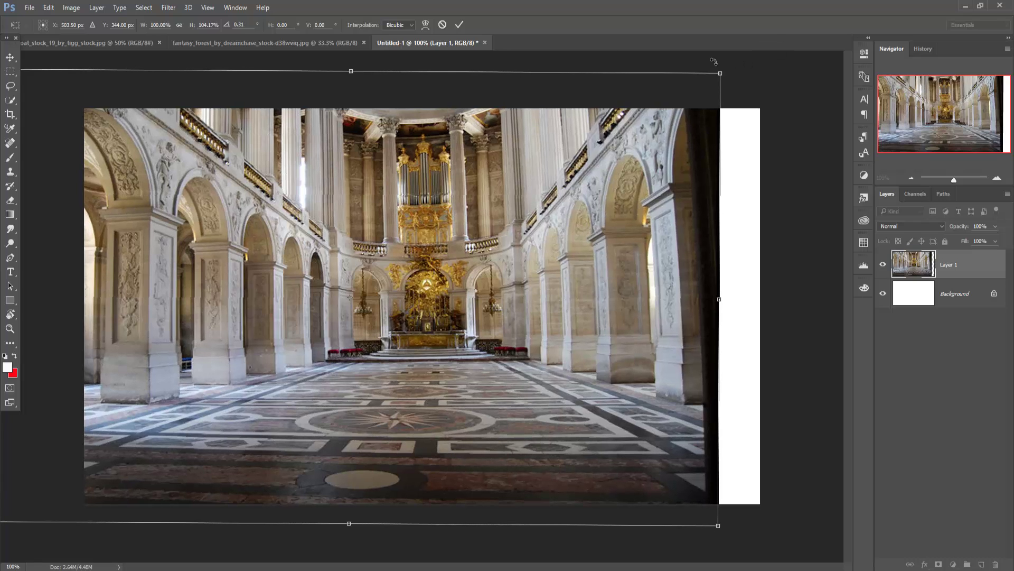
# Commit the stretch and tilt, then duplicate Layer 1 as Layer 1 copy
pyautogui.click(459, 24)
pyautogui.rightClick(962, 258)
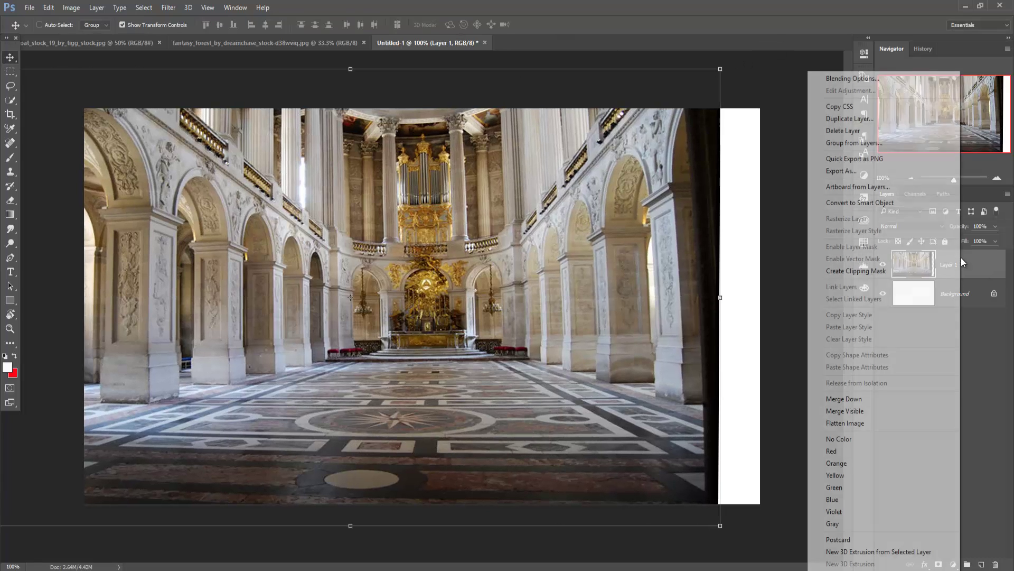
pyautogui.click(856, 130)
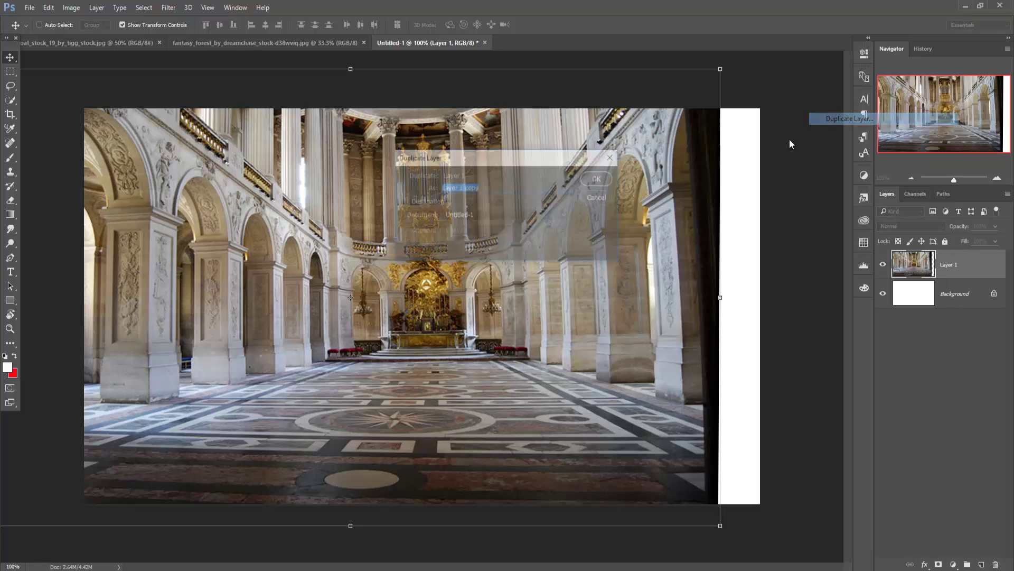
pyautogui.click(592, 182)
# Flip Layer 1 copy horizontally, shift it right, and set its opacity to 39%
pyautogui.click(49, 7)
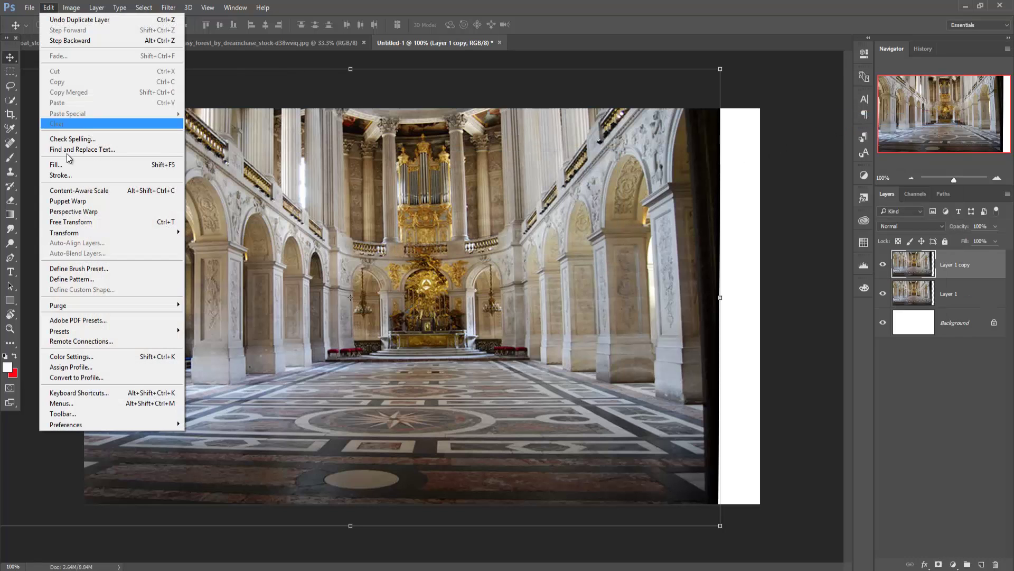
pyautogui.moveTo(64, 232)
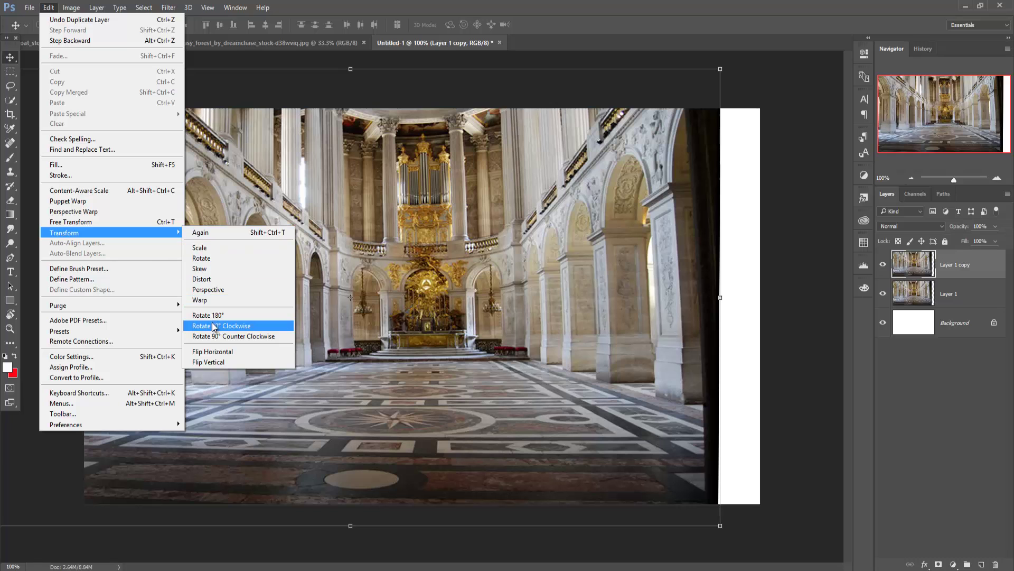
pyautogui.click(223, 352)
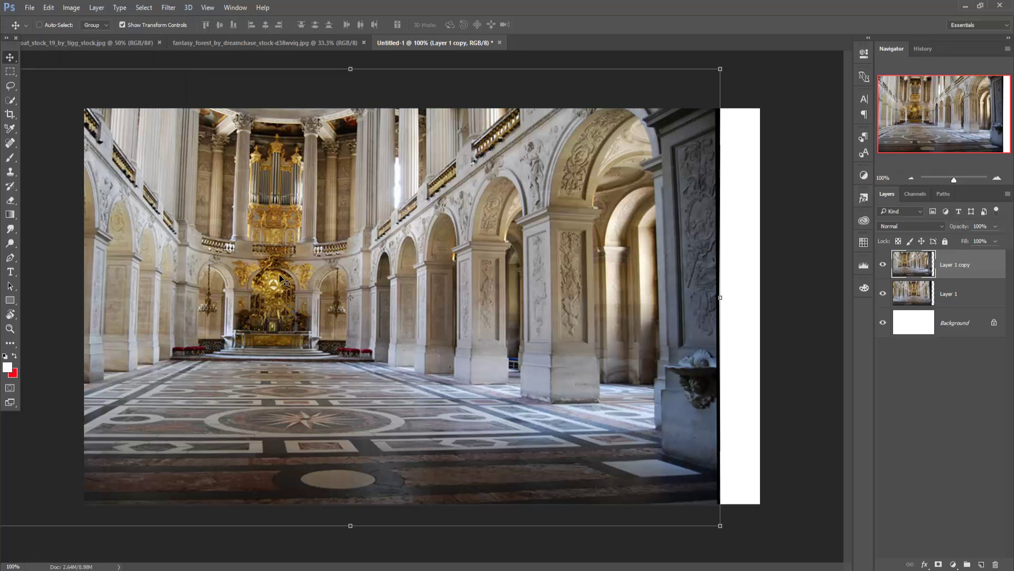
pyautogui.moveTo(285, 280); pyautogui.dragTo(567, 300)
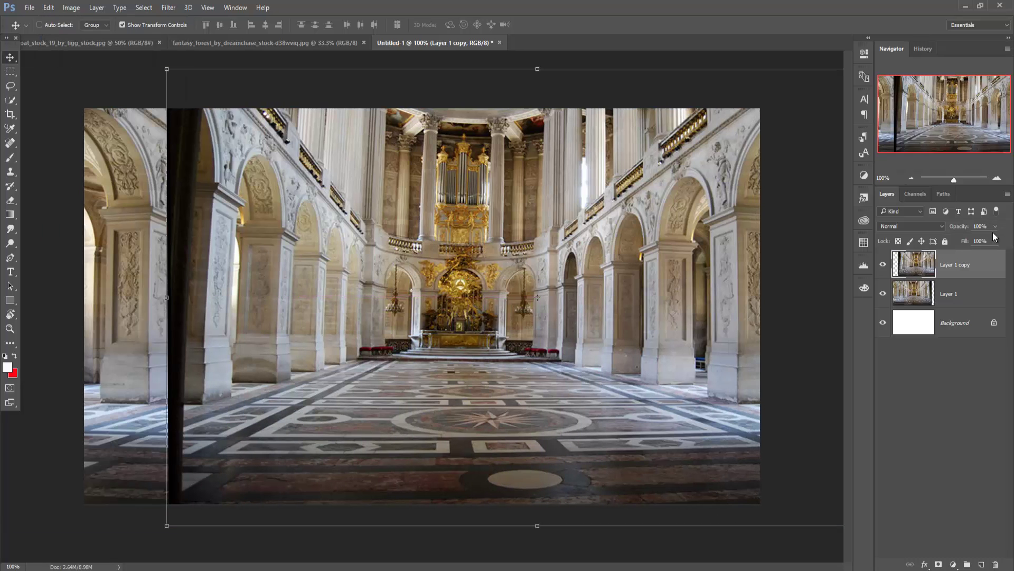
pyautogui.click(996, 226)
pyautogui.moveTo(992, 240); pyautogui.dragTo(963, 243)
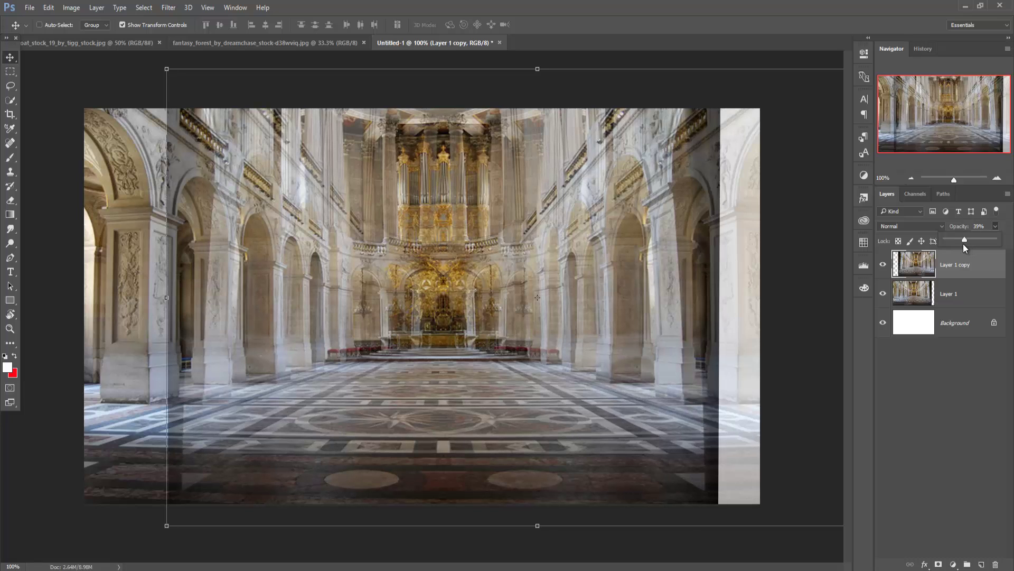
pyautogui.moveTo(470, 219)
pyautogui.mouseDown()
pyautogui.moveTo(531, 221)
pyautogui.moveTo(426, 218)
pyautogui.mouseUp()
# Free-transform Layer 1 copy, rotating it about -1° and nudging it into alignment
pyautogui.hotkey('ctrl', 't')
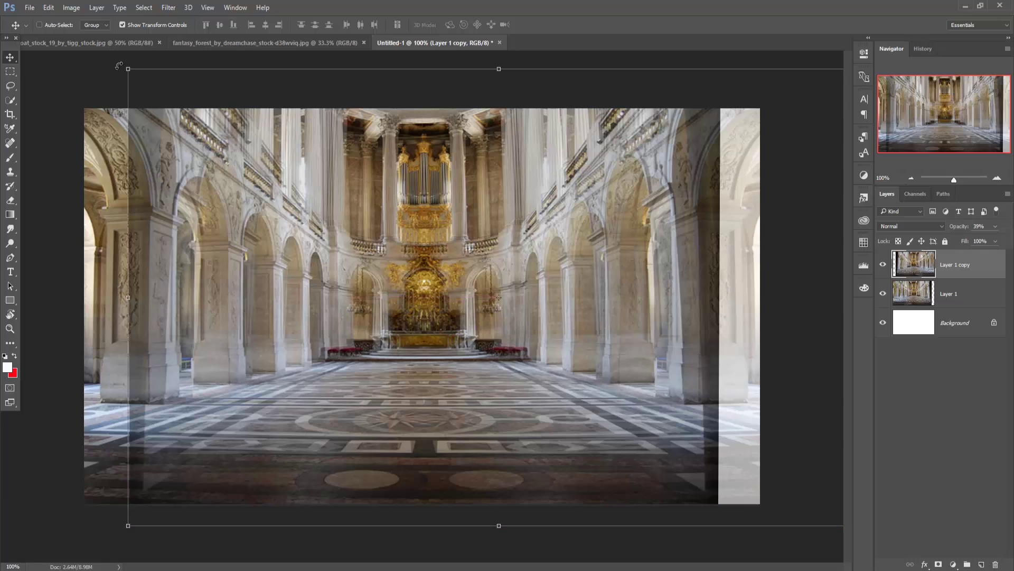
pyautogui.moveTo(119, 65); pyautogui.dragTo(108, 71)
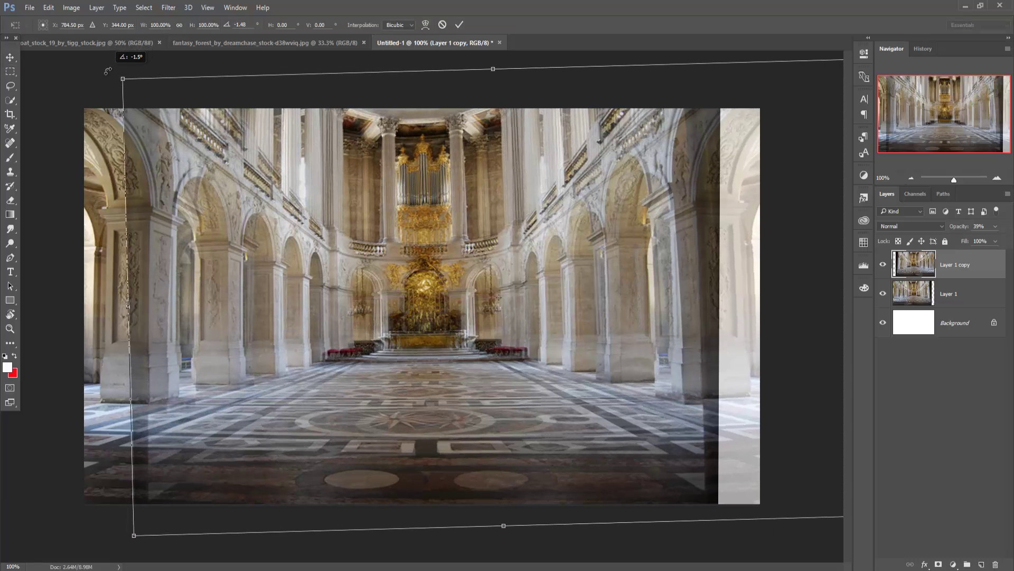
pyautogui.moveTo(107, 71); pyautogui.dragTo(109, 67)
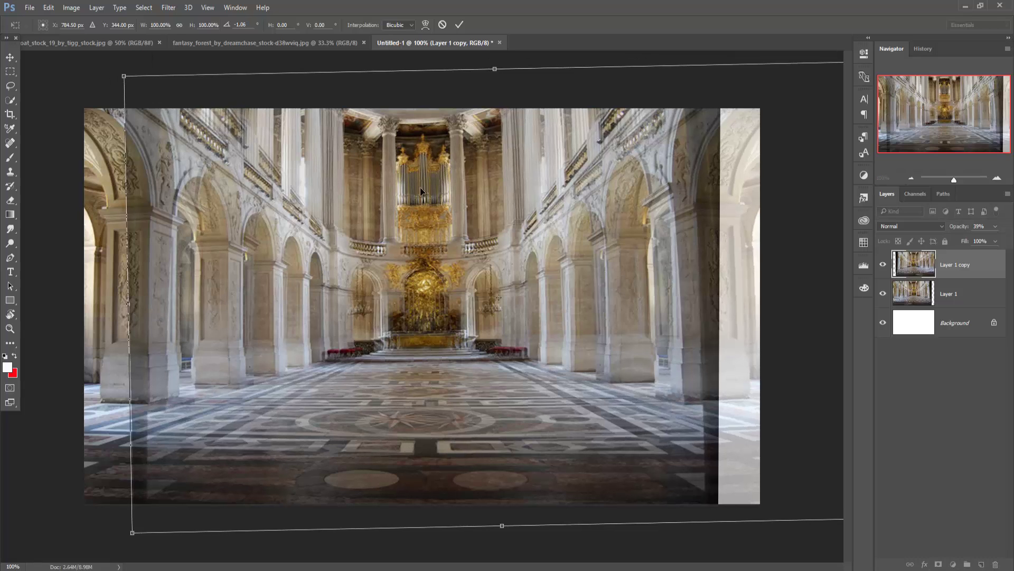
pyautogui.moveTo(420, 188); pyautogui.dragTo(435, 197)
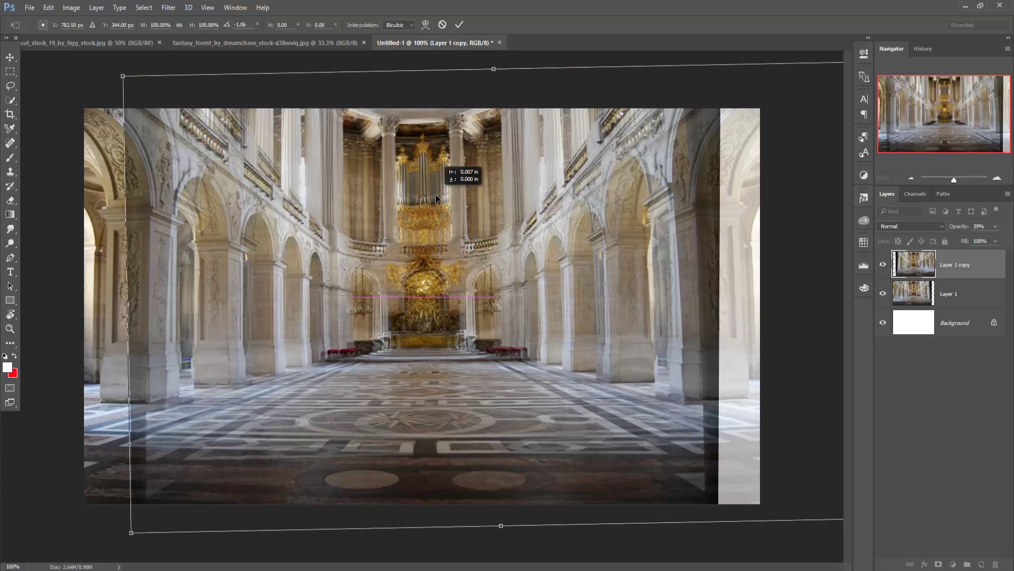
pyautogui.moveTo(436, 195); pyautogui.dragTo(436, 195)
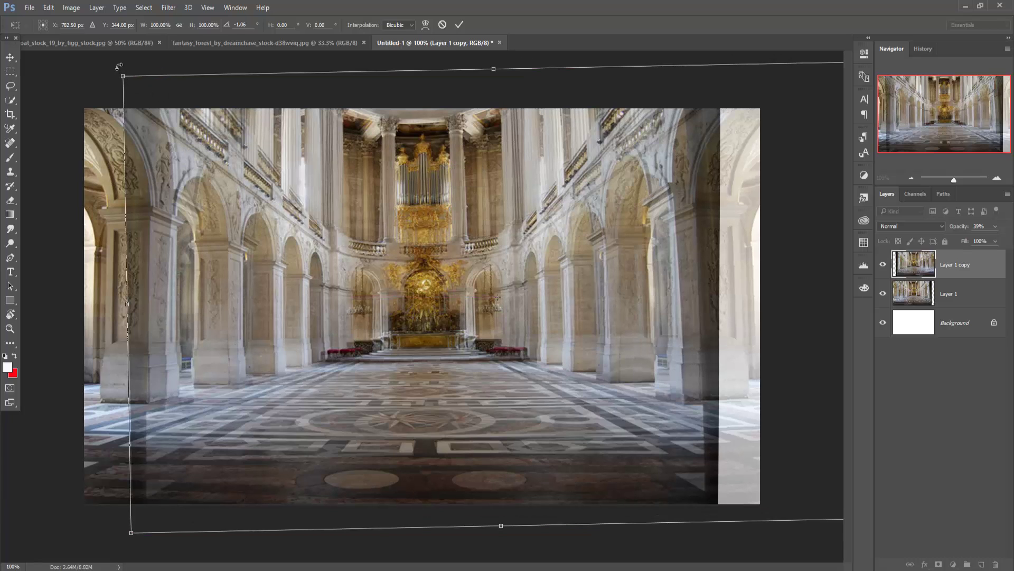
# Increase the copy's rotation to about -2.9°, line up the arches, and restore 100% opacity
pyautogui.moveTo(119, 67); pyautogui.dragTo(111, 76)
pyautogui.moveTo(280, 202); pyautogui.dragTo(284, 202)
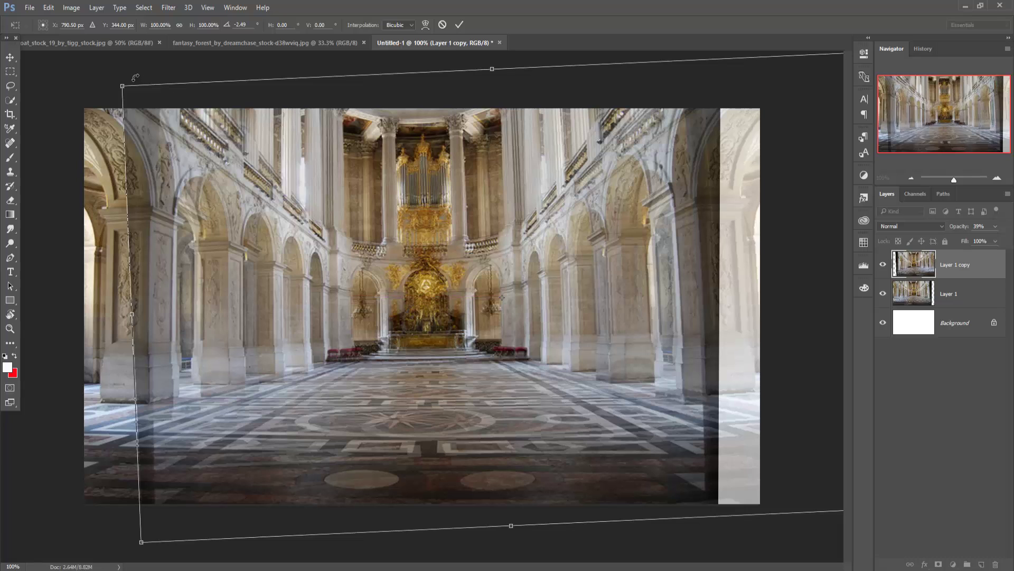
pyautogui.moveTo(120, 77); pyautogui.dragTo(119, 79)
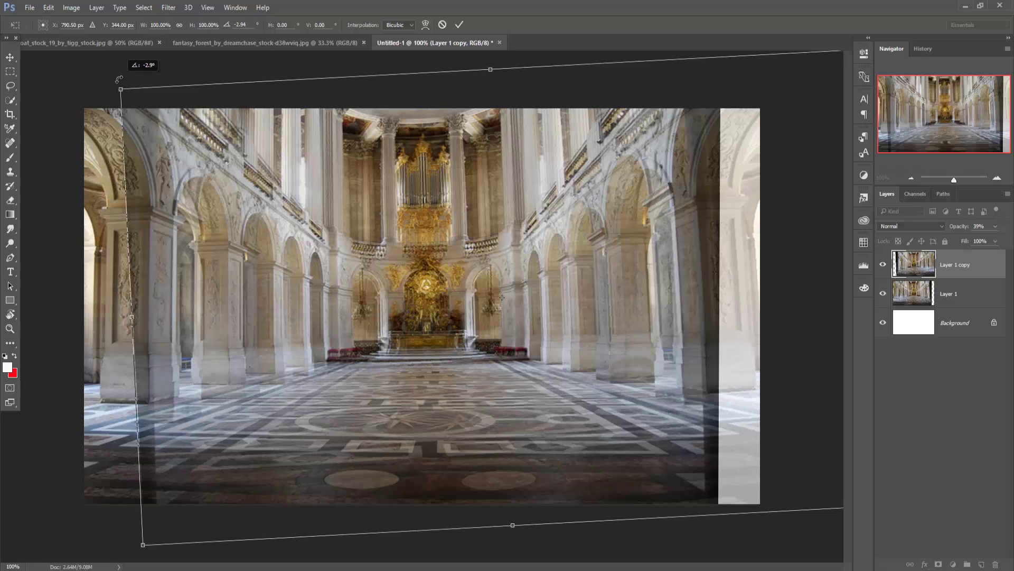
pyautogui.moveTo(398, 249); pyautogui.dragTo(405, 251)
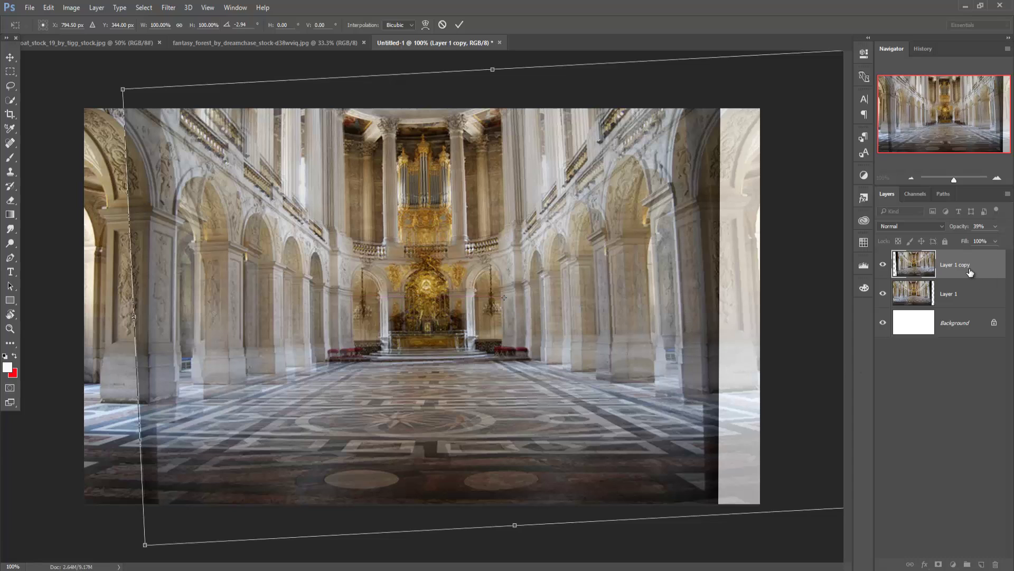
pyautogui.moveTo(978, 239); pyautogui.dragTo(1006, 240)
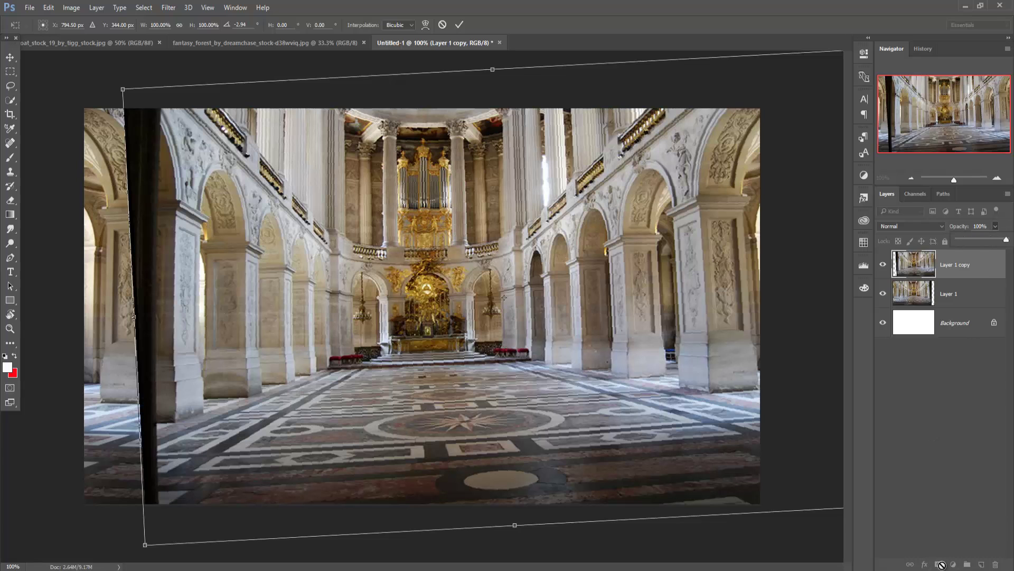
# Apply the transform, add a layer mask, and set up a 500 px soft round black brush
pyautogui.click(459, 24)
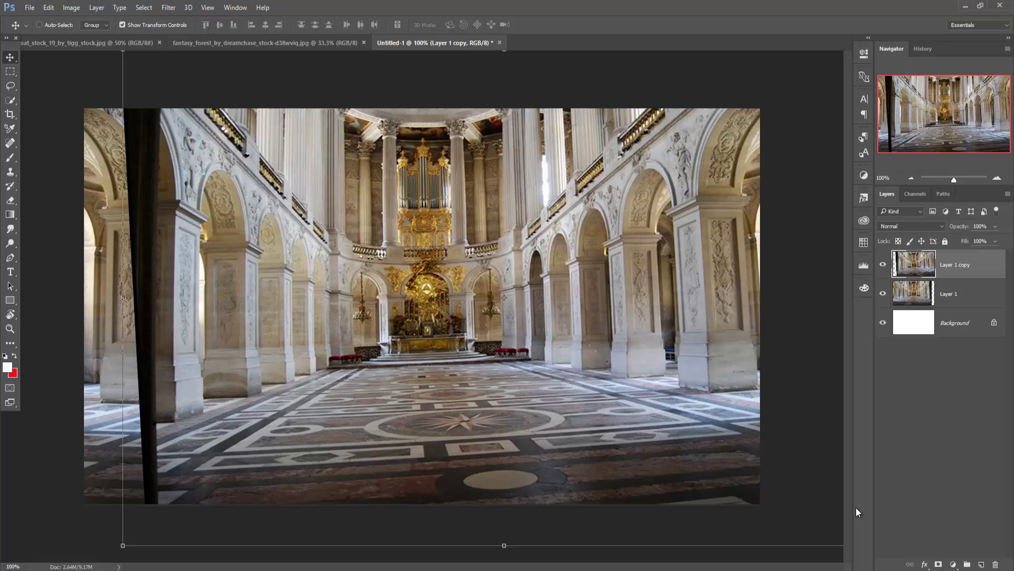
pyautogui.click(938, 563)
pyautogui.click(10, 156)
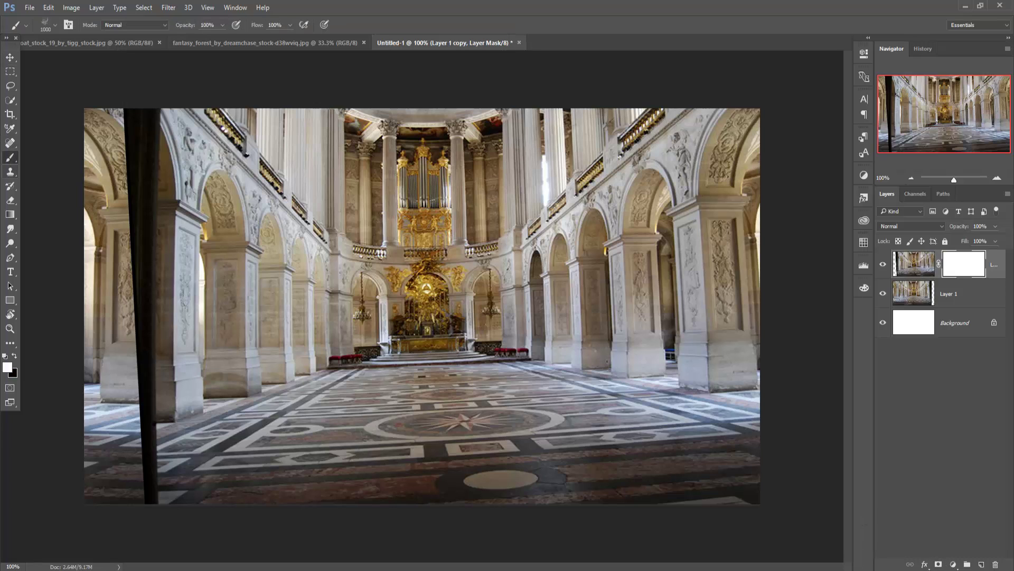
pyautogui.click(57, 26)
pyautogui.click(123, 107)
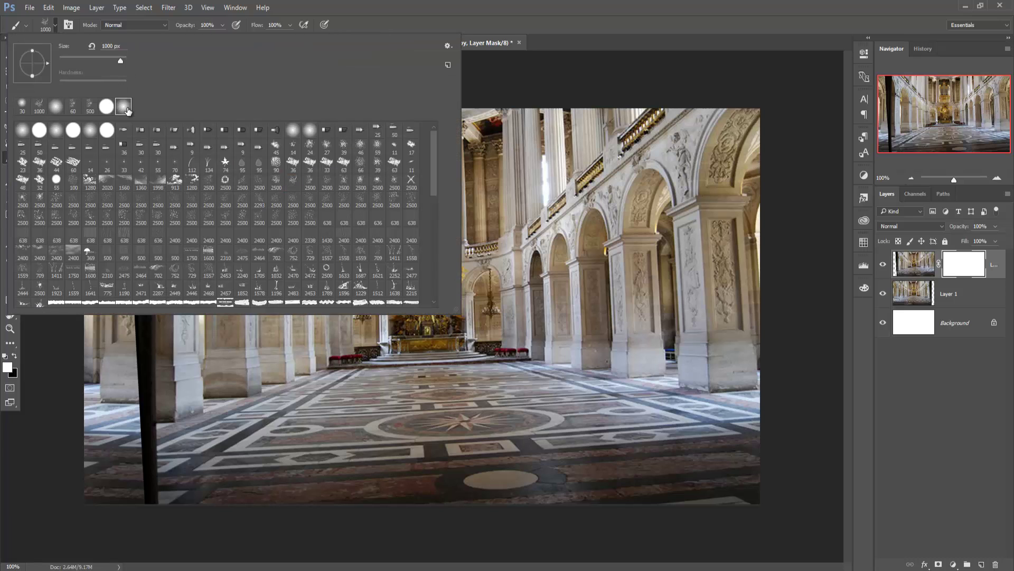
pyautogui.click(480, 12)
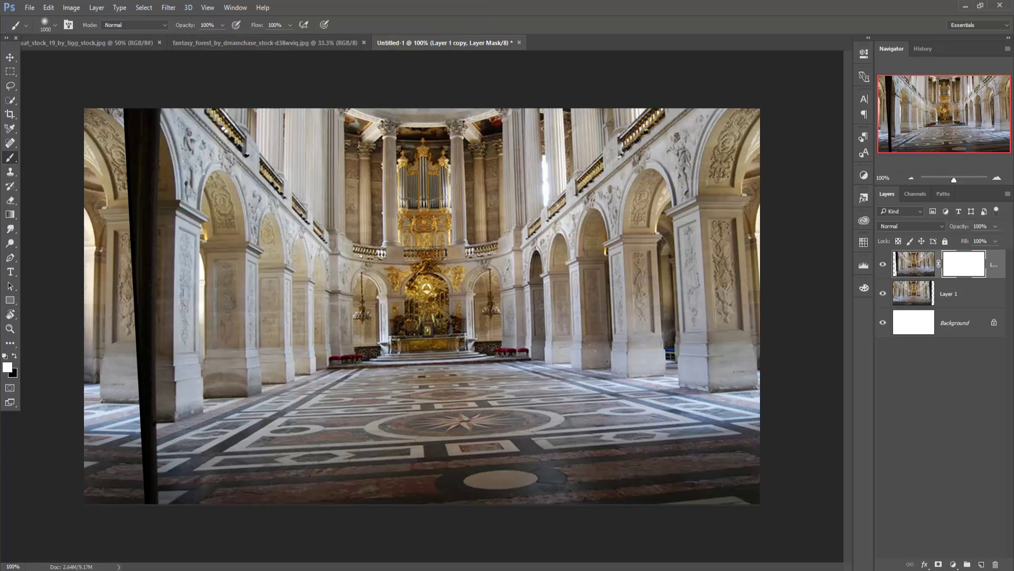
pyautogui.press('[')
pyautogui.press('[')
pyautogui.press('[')
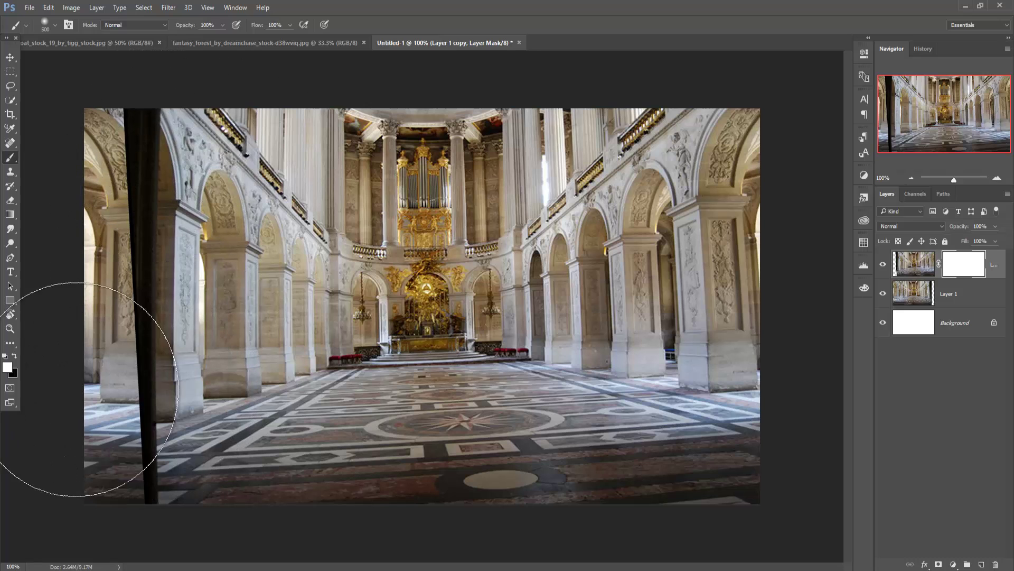
pyautogui.click(14, 355)
# Paint black on the mask over the left bar and arches, undoing the stray column stroke
pyautogui.moveTo(167, 111)
pyautogui.mouseDown()
pyautogui.moveTo(113, 362)
pyautogui.moveTo(227, 90)
pyautogui.mouseUp()
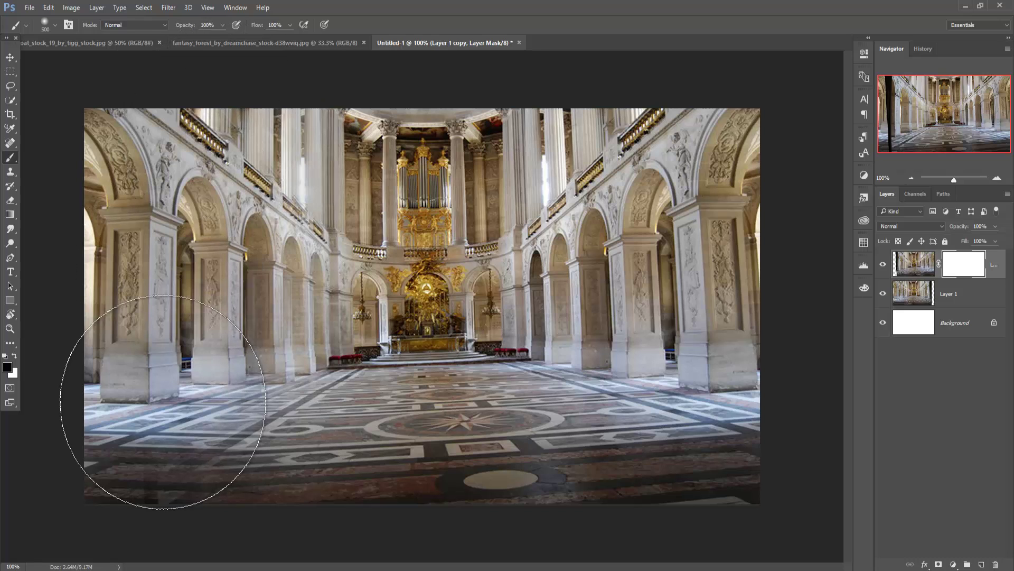
pyautogui.moveTo(163, 402); pyautogui.dragTo(264, 212)
pyautogui.moveTo(644, 79); pyautogui.dragTo(724, 100)
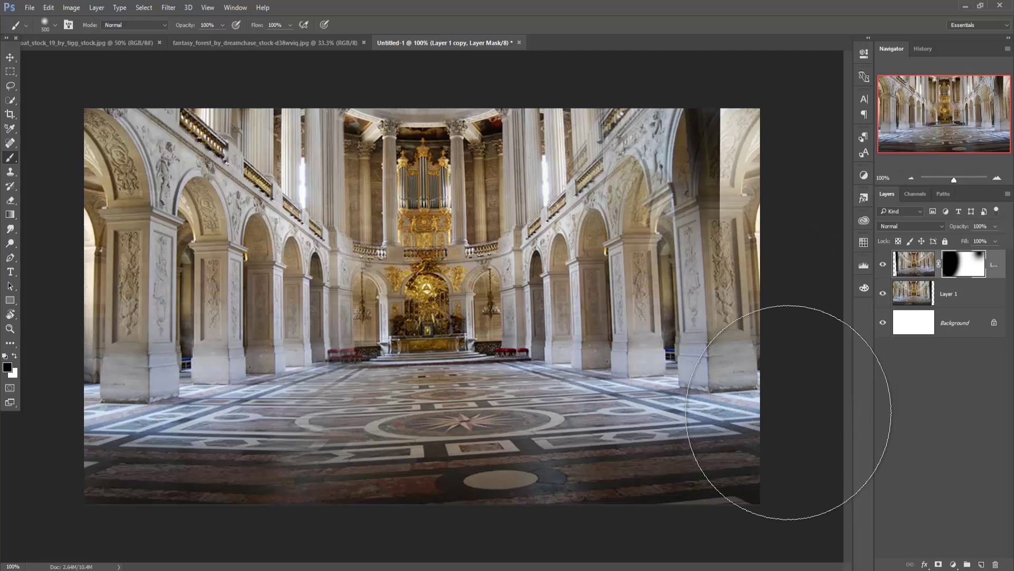
pyautogui.hotkey('ctrl', 'z')
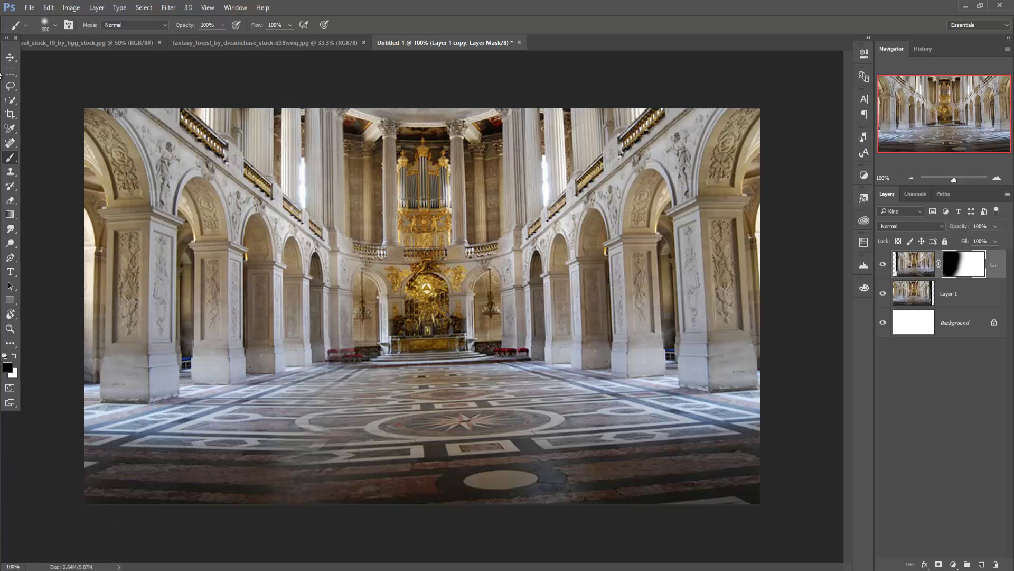
pyautogui.click(10, 57)
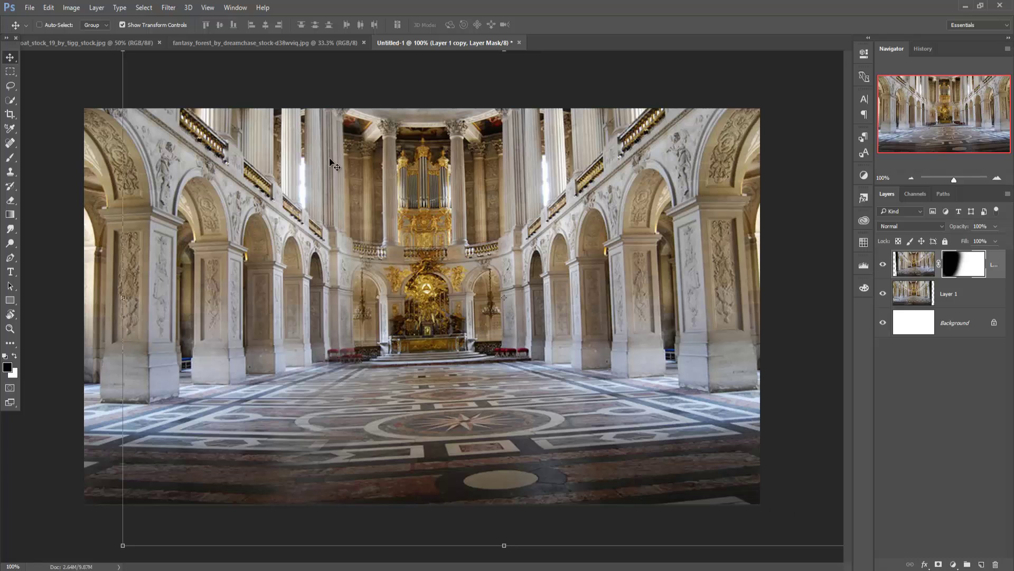
# Warp the chapel copy: raise the organ and altar, pull the bottom-right corner down and out
pyautogui.click(49, 8)
pyautogui.moveTo(65, 232)
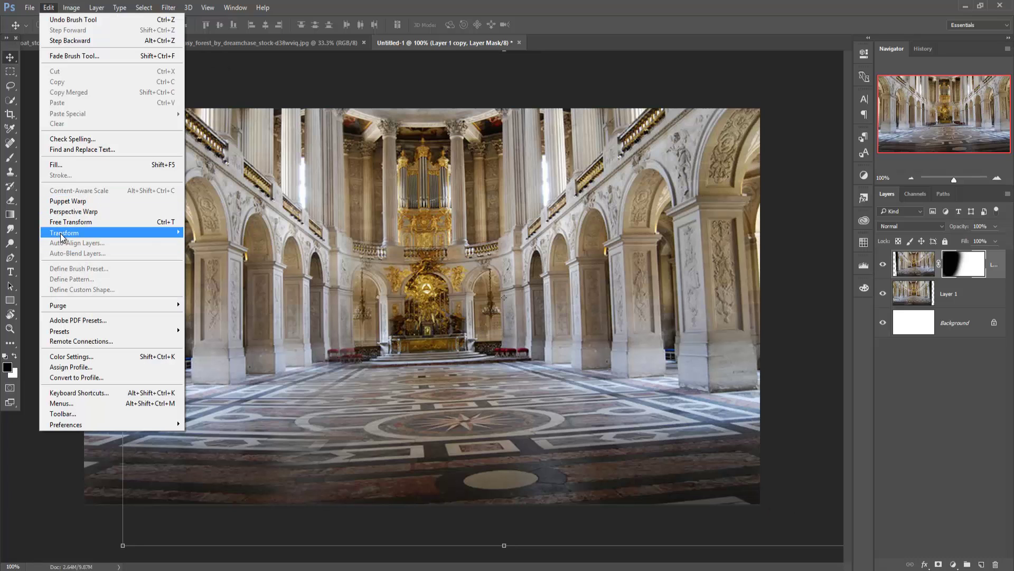
pyautogui.click(227, 299)
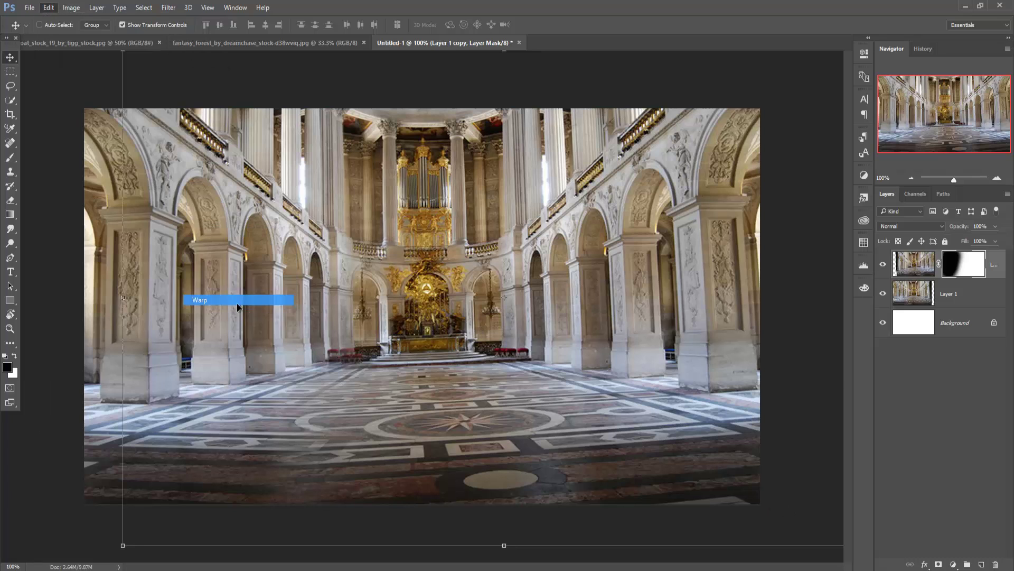
pyautogui.moveTo(744, 485); pyautogui.dragTo(735, 493)
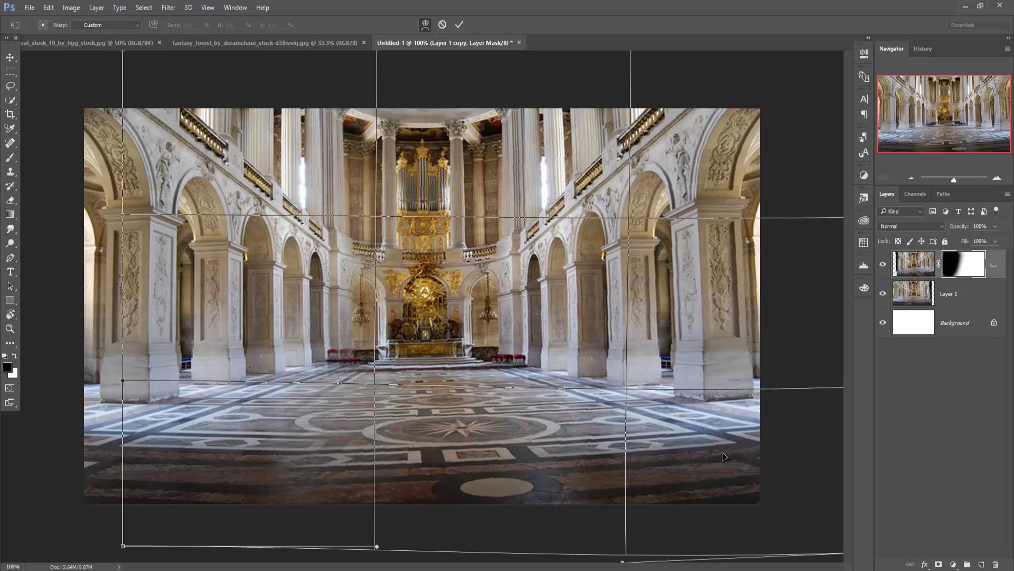
pyautogui.moveTo(425, 283); pyautogui.dragTo(426, 275)
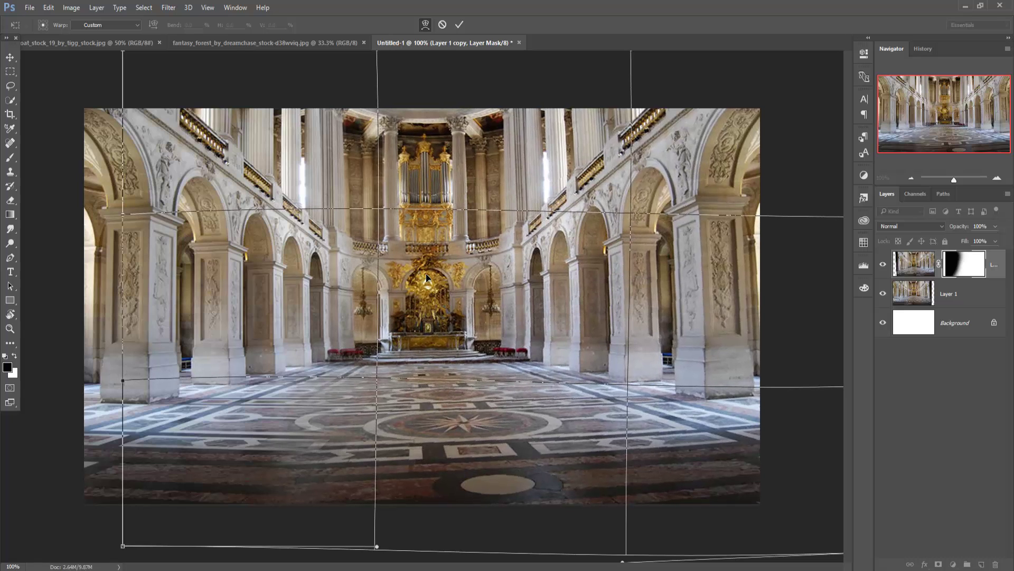
pyautogui.moveTo(426, 275); pyautogui.dragTo(424, 276)
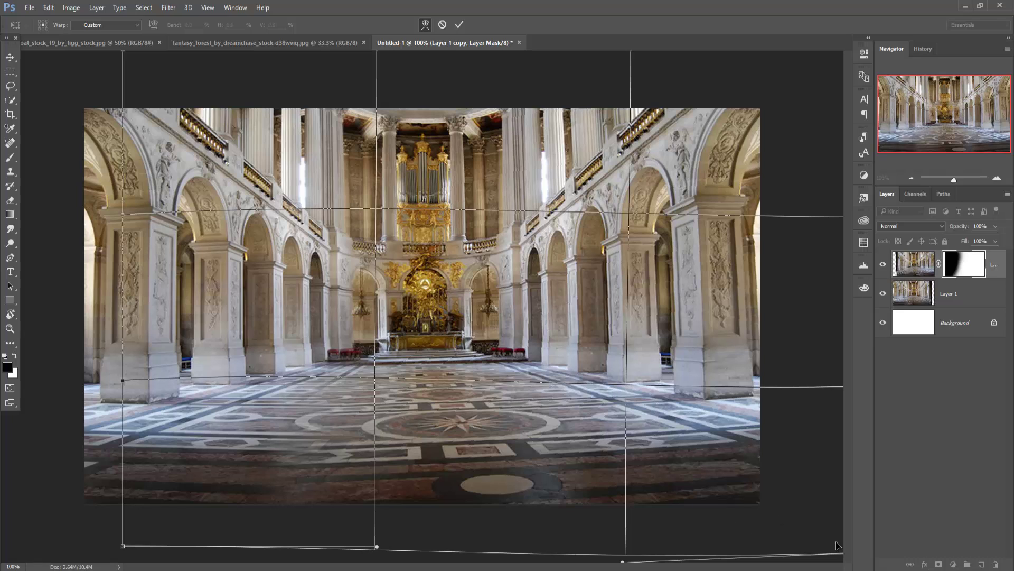
pyautogui.hotkey('ctrl', '-')
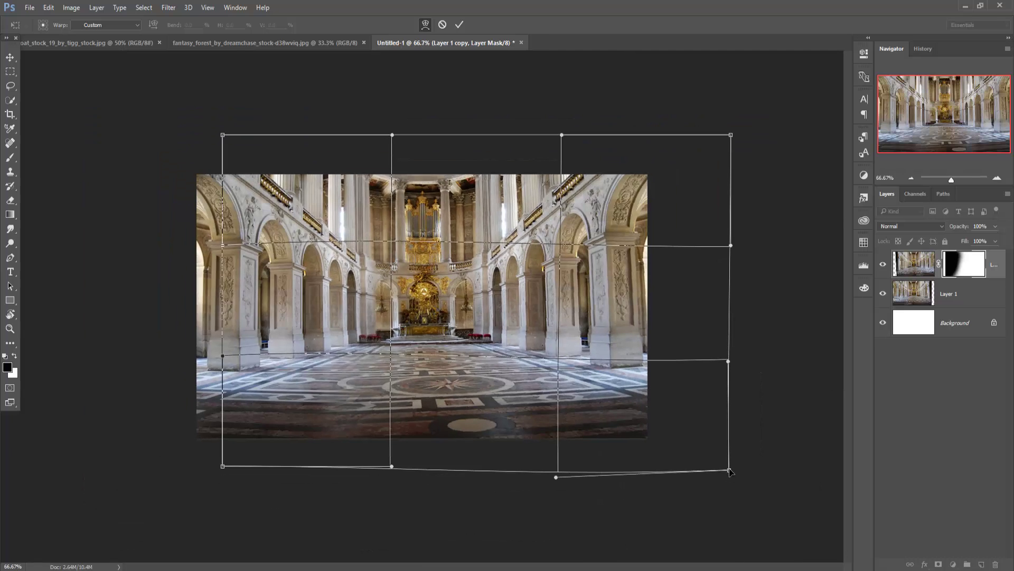
pyautogui.moveTo(730, 470)
pyautogui.mouseDown()
pyautogui.moveTo(713, 498)
pyautogui.moveTo(717, 519)
pyautogui.mouseUp()
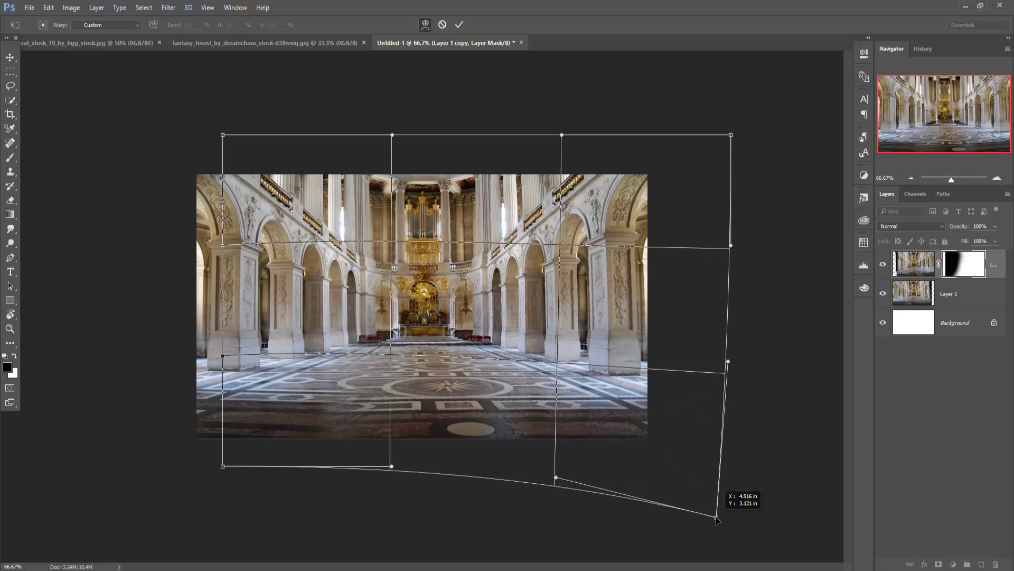
pyautogui.moveTo(716, 519); pyautogui.dragTo(722, 528)
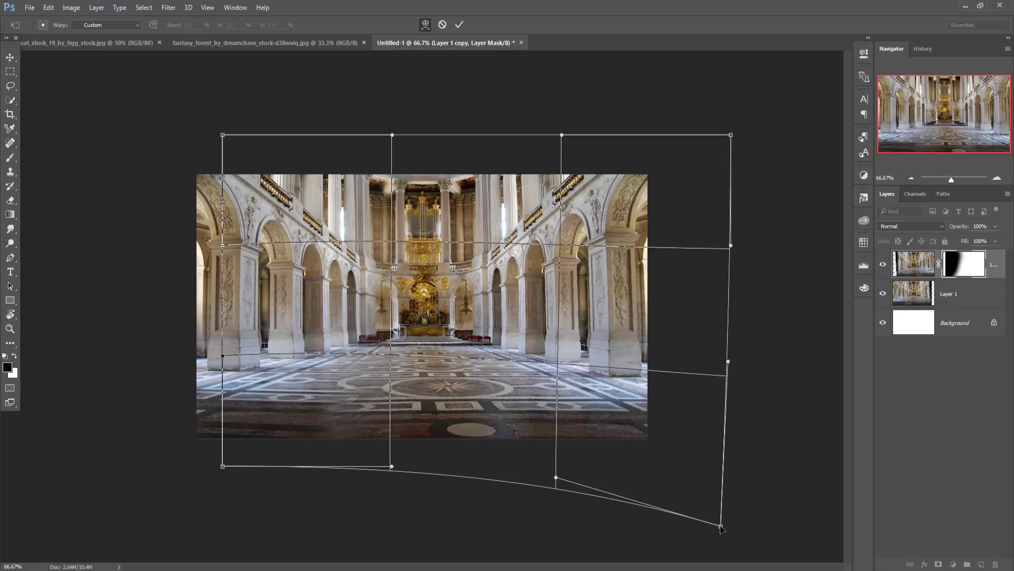
pyautogui.click(459, 25)
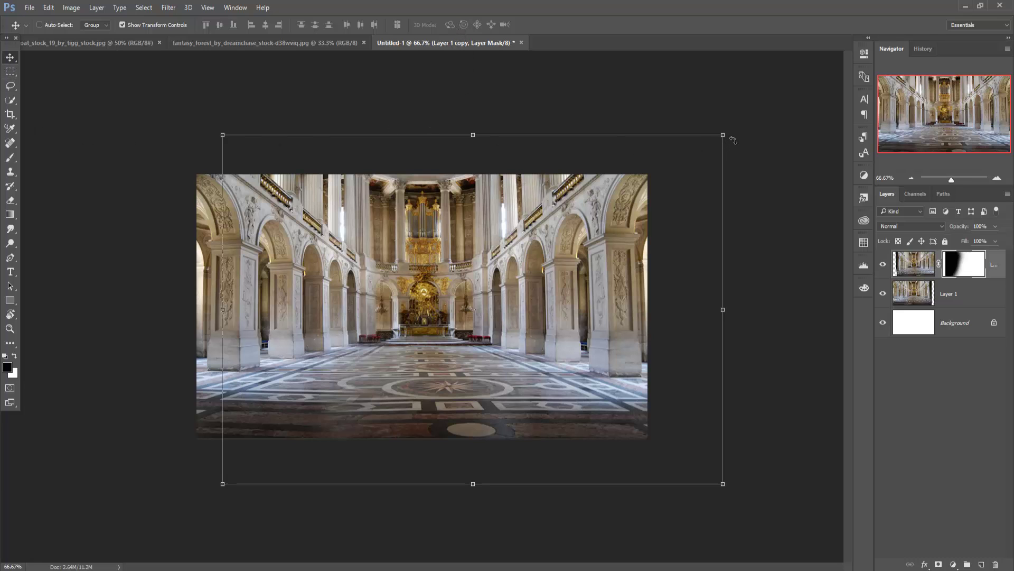
# Select Layer 1 copy together with Layer 1 and merge them into one layer
pyautogui.hotkey('ctrl', '+')
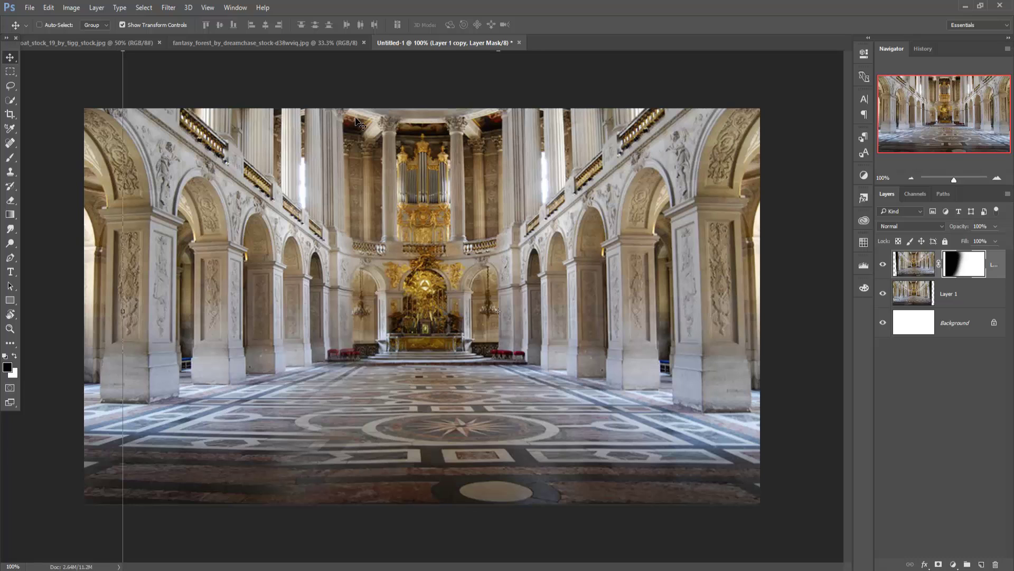
pyautogui.hotkey('ctrl', '2')
pyautogui.keyDown('shift'); pyautogui.click(996, 295); pyautogui.keyUp('shift')
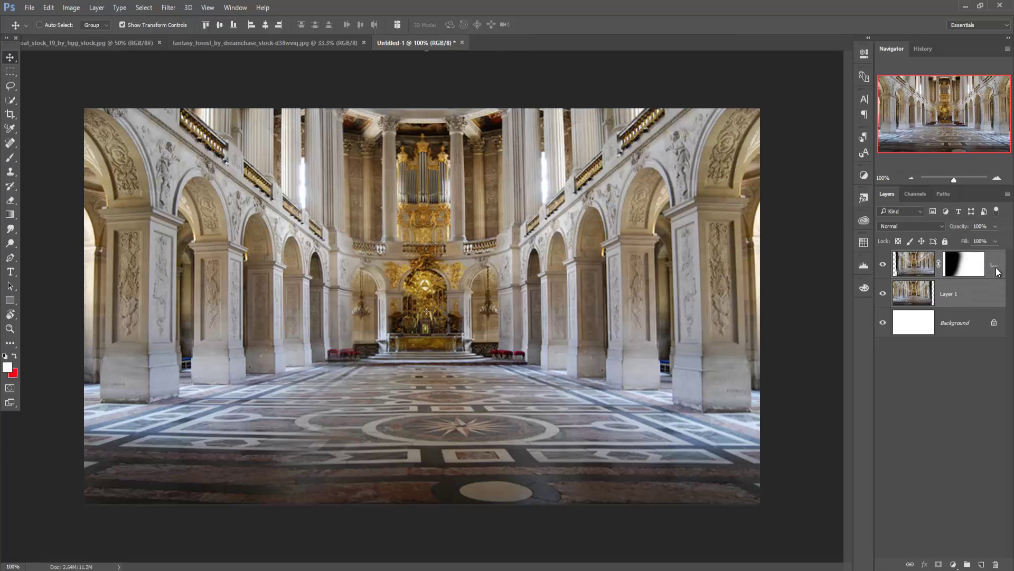
pyautogui.rightClick(997, 278)
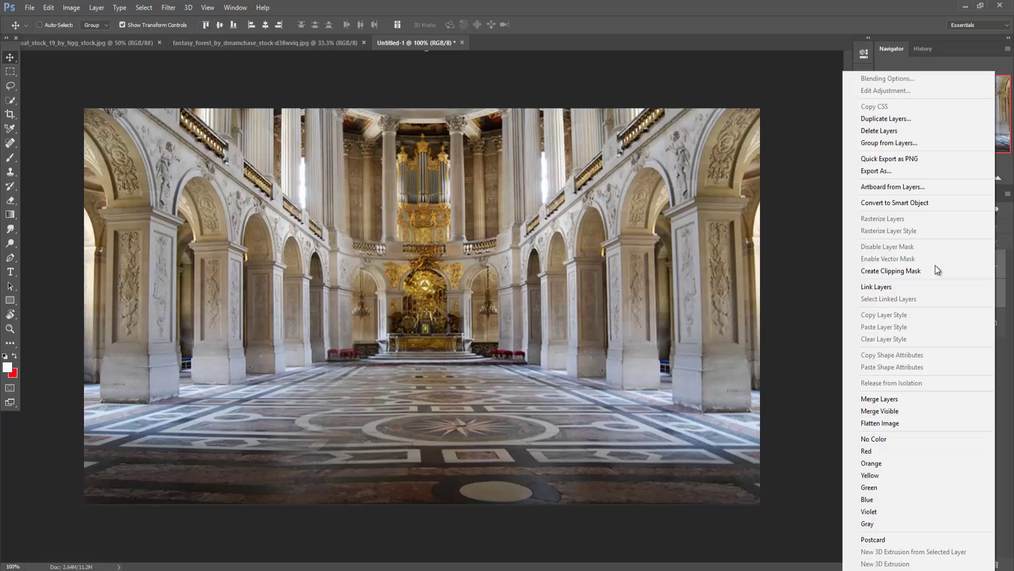
pyautogui.click(882, 398)
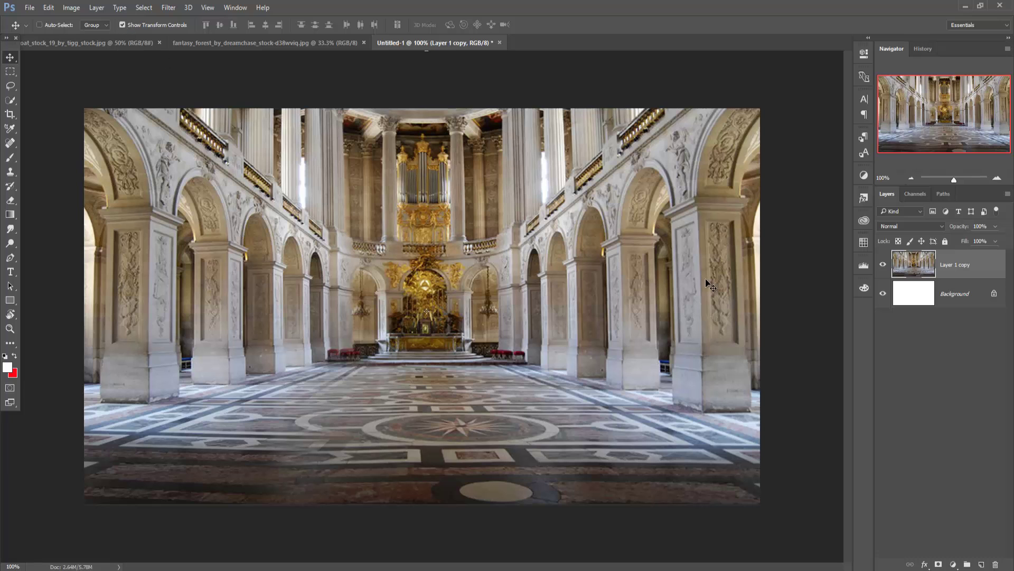
# Stretch the merged chapel layer's top edge upward to about 110% height and apply it
pyautogui.hotkey('ctrl', 't')
pyautogui.hotkey('ctrl', '-')
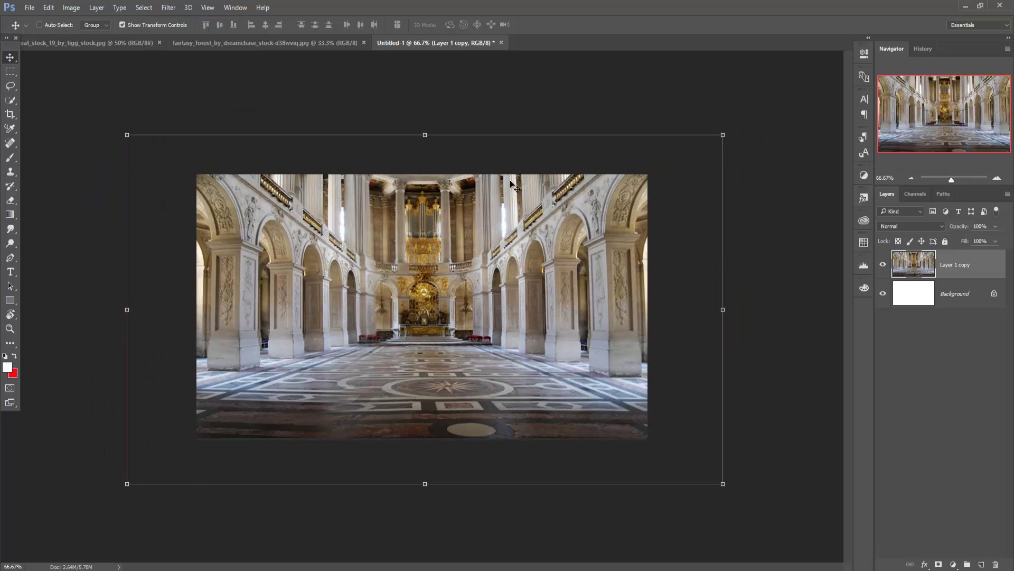
pyautogui.moveTo(427, 129); pyautogui.dragTo(428, 99)
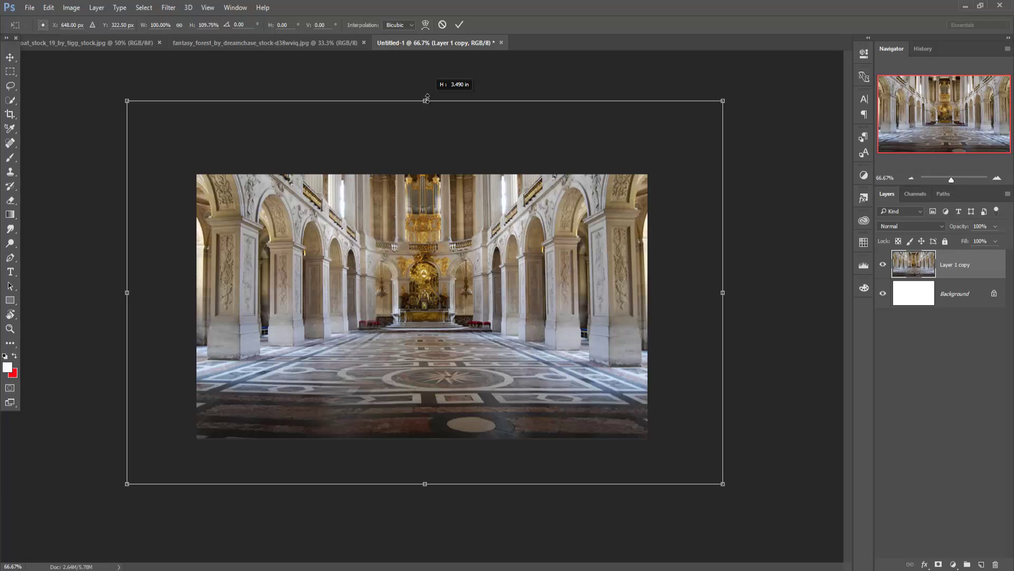
pyautogui.moveTo(426, 98); pyautogui.dragTo(426, 96)
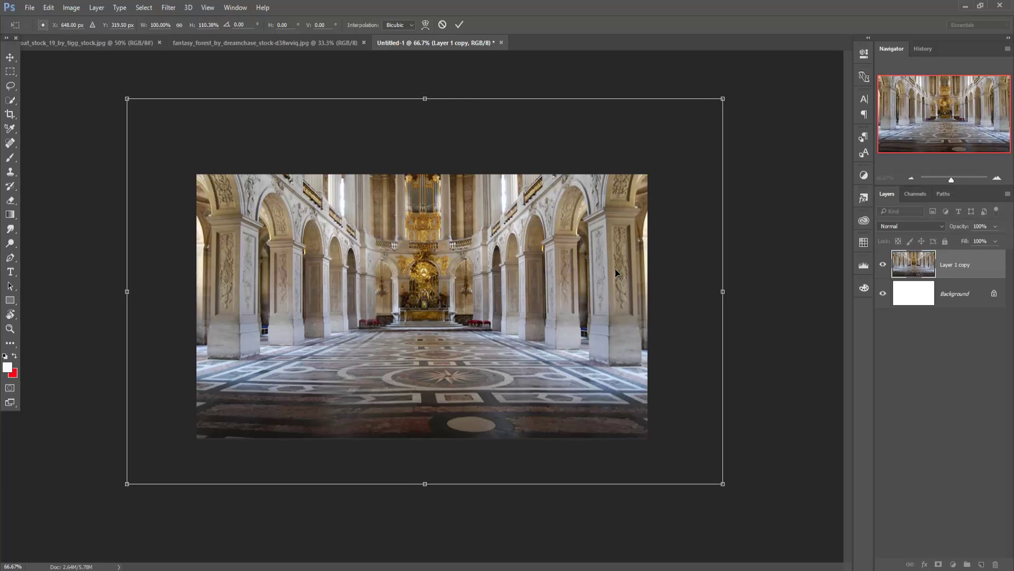
pyautogui.click(459, 25)
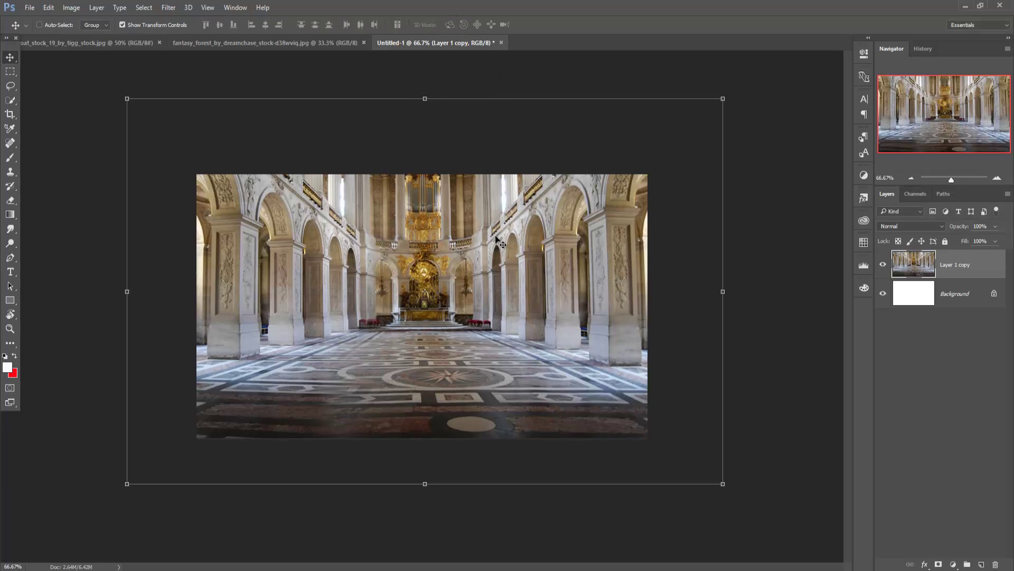
pyautogui.hotkey('ctrl', '1')
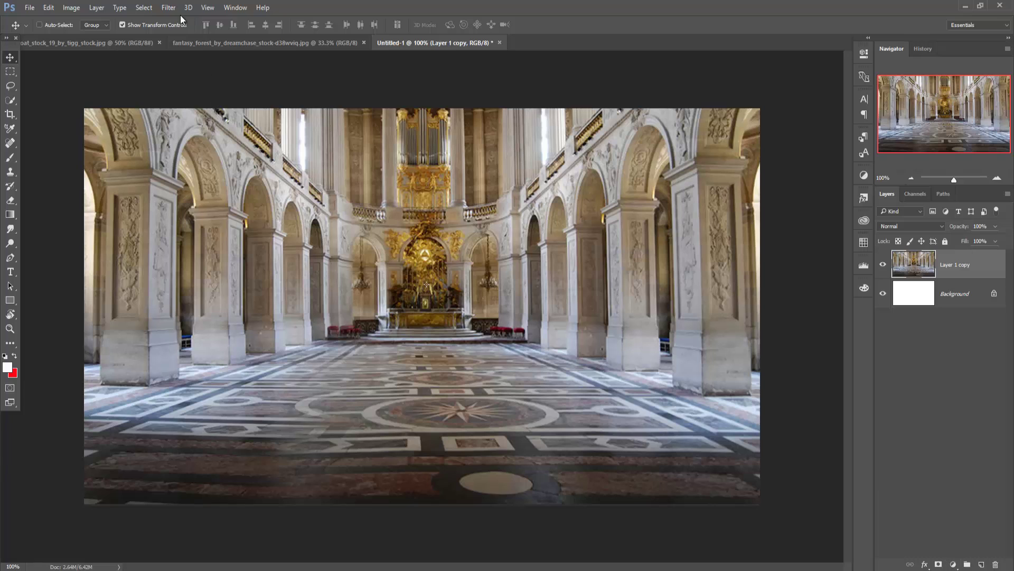
# Add a Hue/Saturation adjustment layer with Saturation -31 and Lightness -37
pyautogui.click(953, 564)
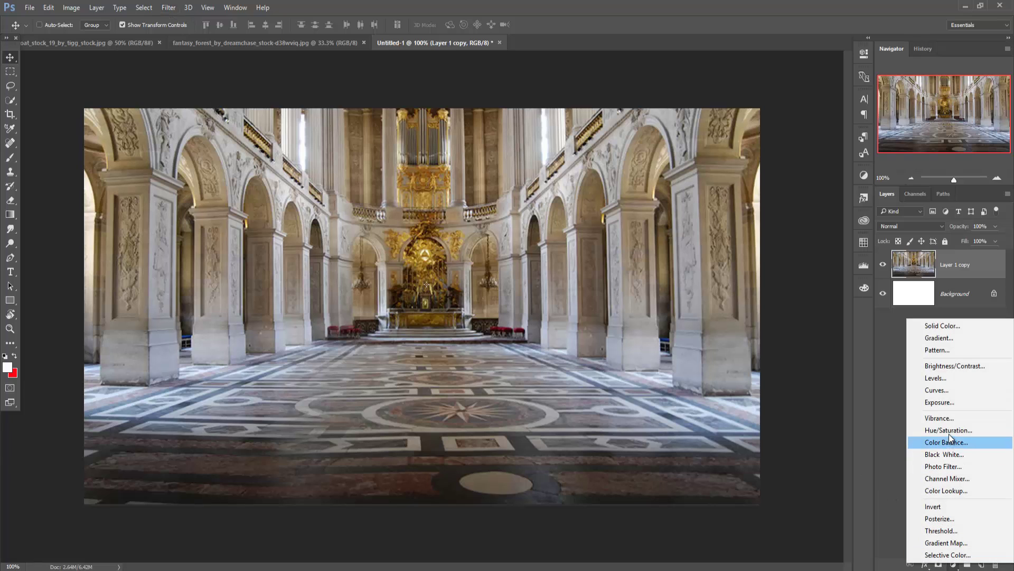
pyautogui.click(949, 430)
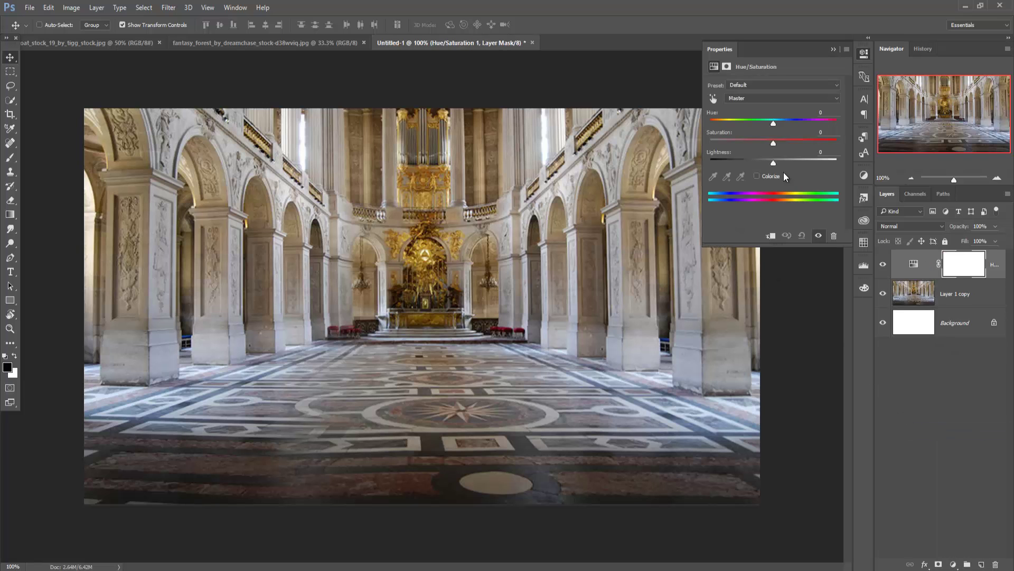
pyautogui.moveTo(772, 163); pyautogui.dragTo(750, 171)
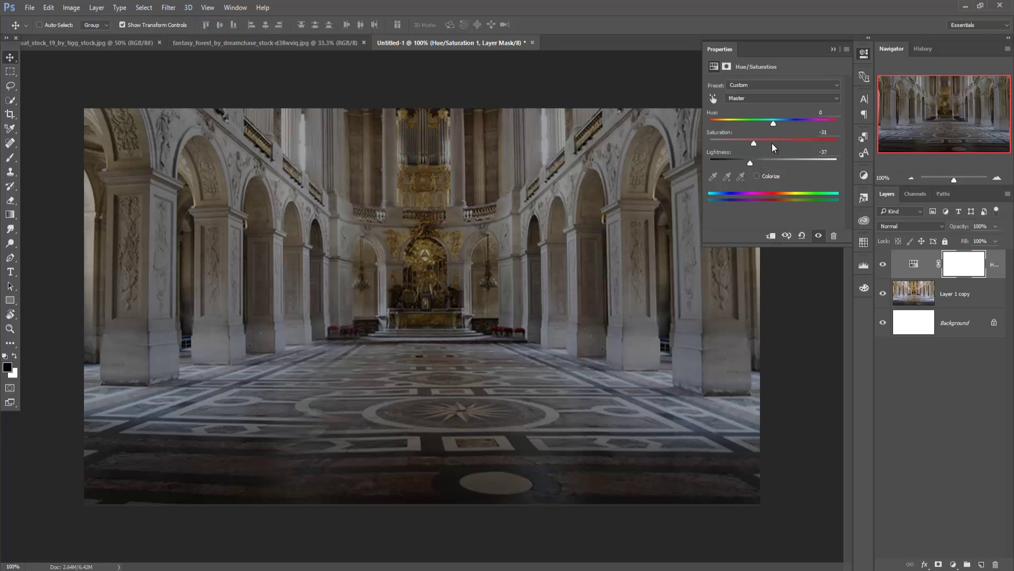
pyautogui.moveTo(775, 124)
pyautogui.mouseDown()
pyautogui.moveTo(841, 126)
pyautogui.moveTo(698, 132)
pyautogui.moveTo(794, 129)
pyautogui.moveTo(782, 133)
pyautogui.mouseUp()
pyautogui.click(834, 50)
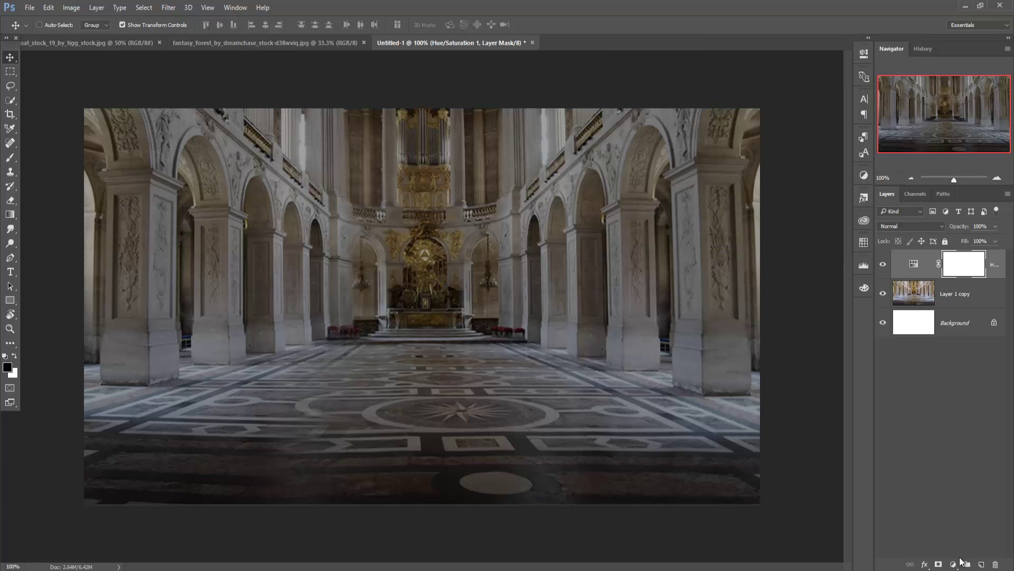
# Add a Color Balance layer with midtones at Cyan -22, Magenta -6 and Blue +31
pyautogui.click(960, 558)
pyautogui.click(961, 442)
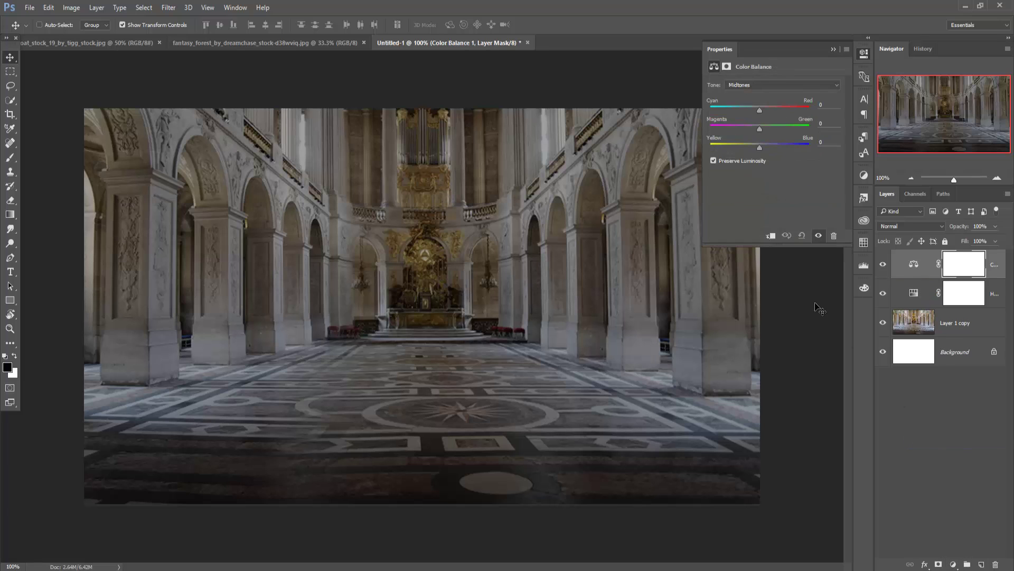
pyautogui.moveTo(755, 111); pyautogui.dragTo(749, 111)
pyautogui.moveTo(760, 130); pyautogui.dragTo(762, 130)
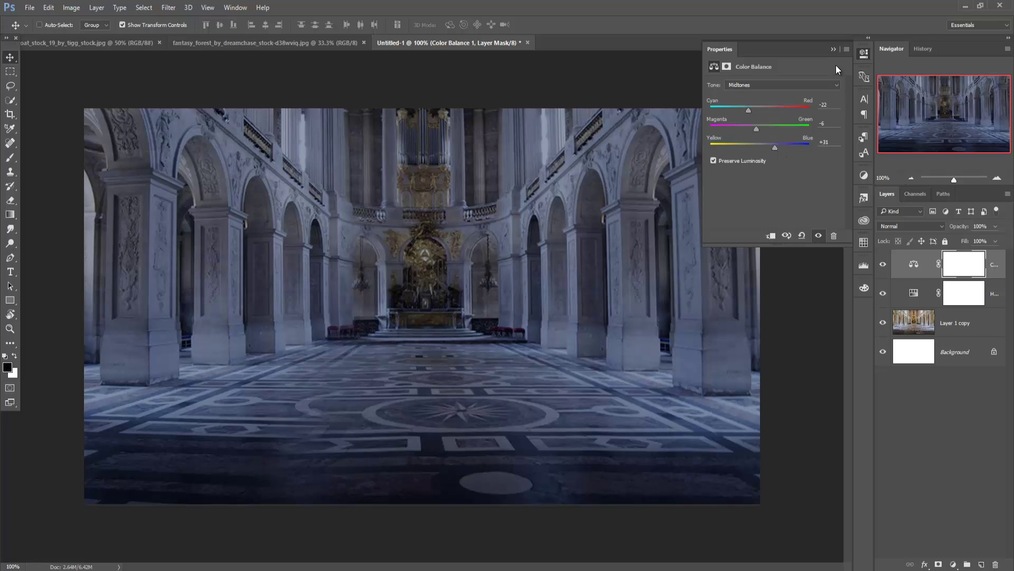
pyautogui.click(834, 50)
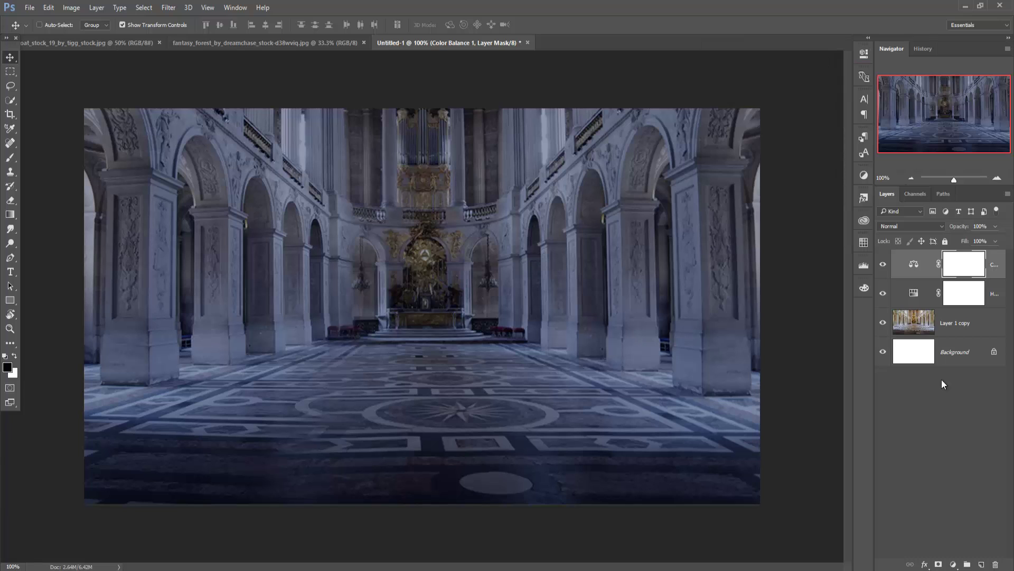
# Add a Curves layer with the midpoint pulled down to darken the chapel, then show the fantasy_forest photo
pyautogui.click(953, 565)
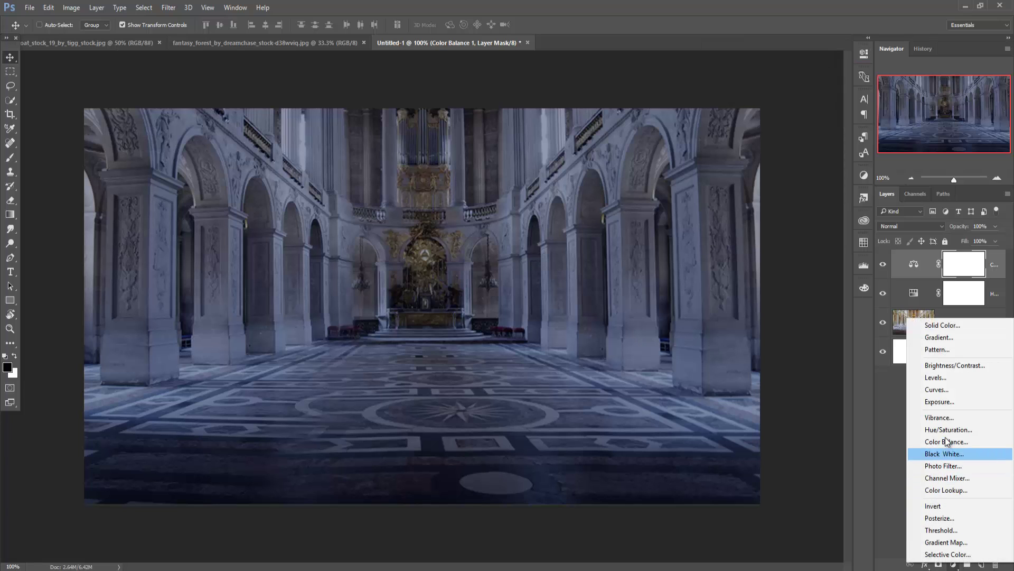
pyautogui.click(951, 388)
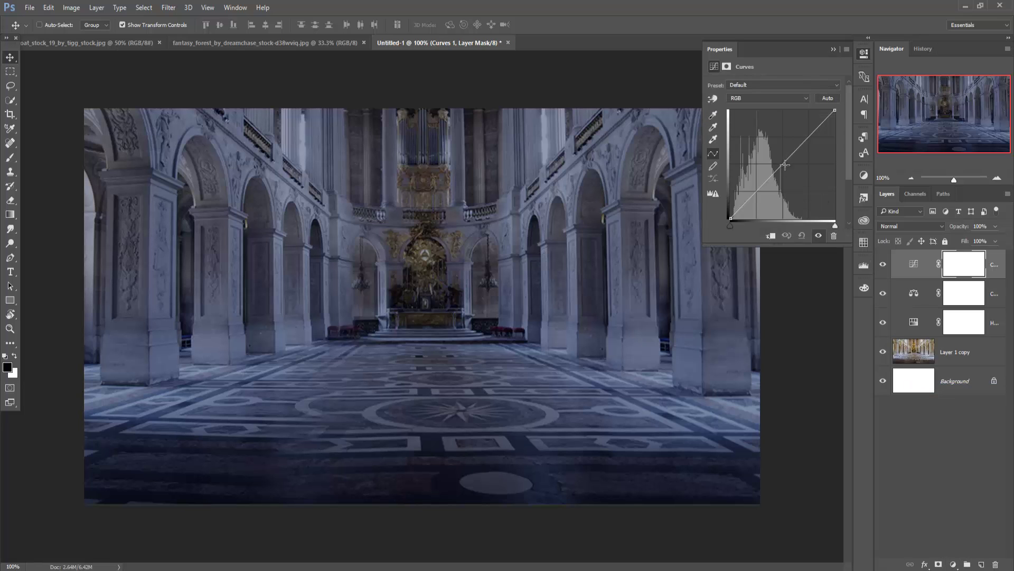
pyautogui.moveTo(785, 165); pyautogui.dragTo(791, 167)
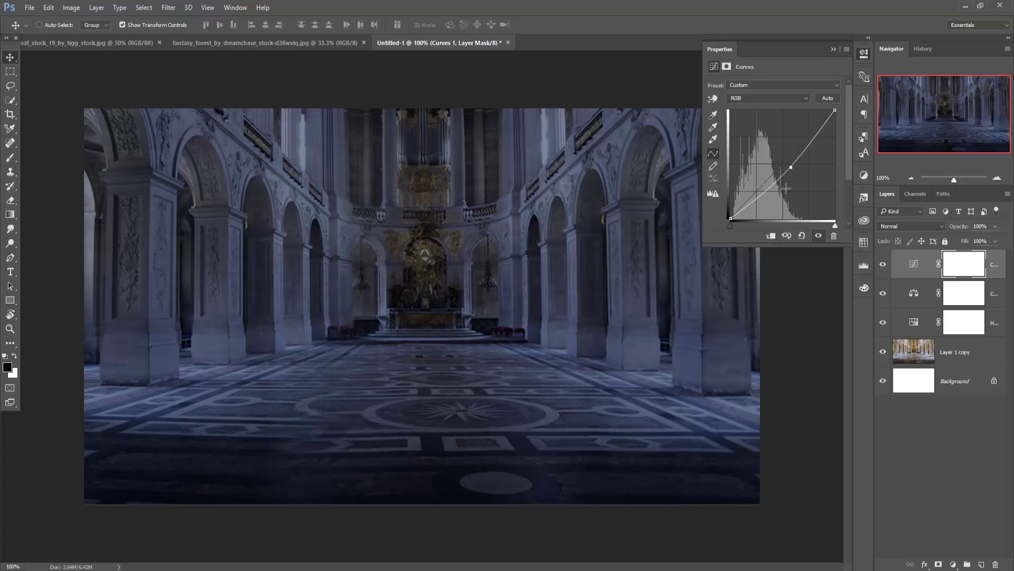
pyautogui.click(834, 50)
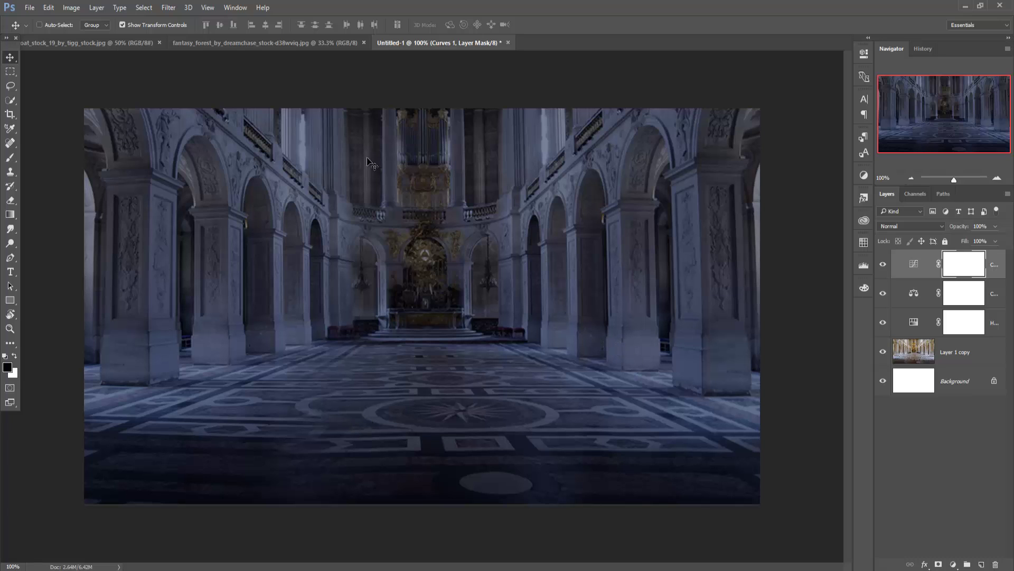
pyautogui.click(269, 44)
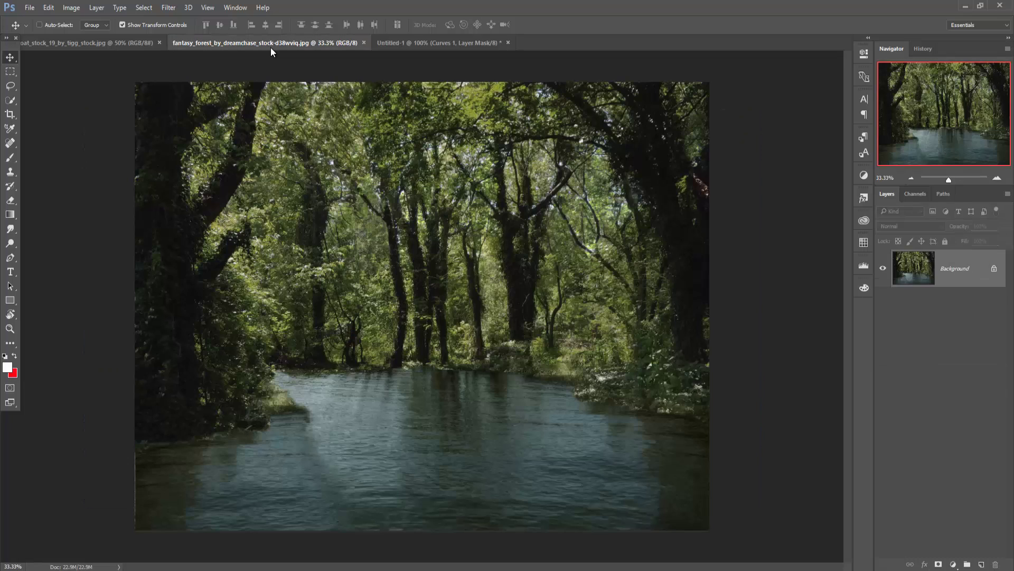
# In the red_coat photo, choose the Pen tool and zoom in to 300% on the figure's feet
pyautogui.click(84, 43)
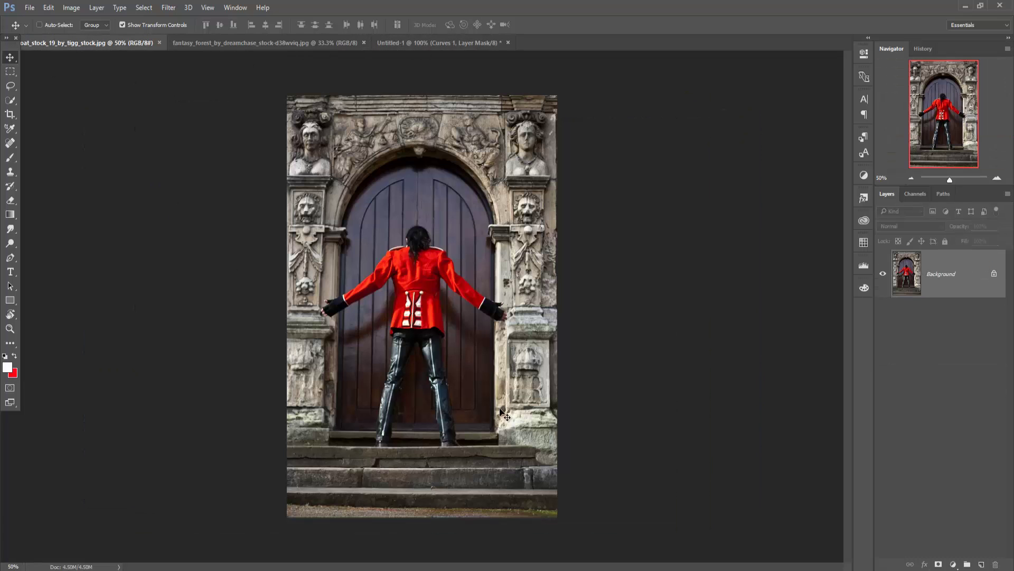
pyautogui.click(10, 258)
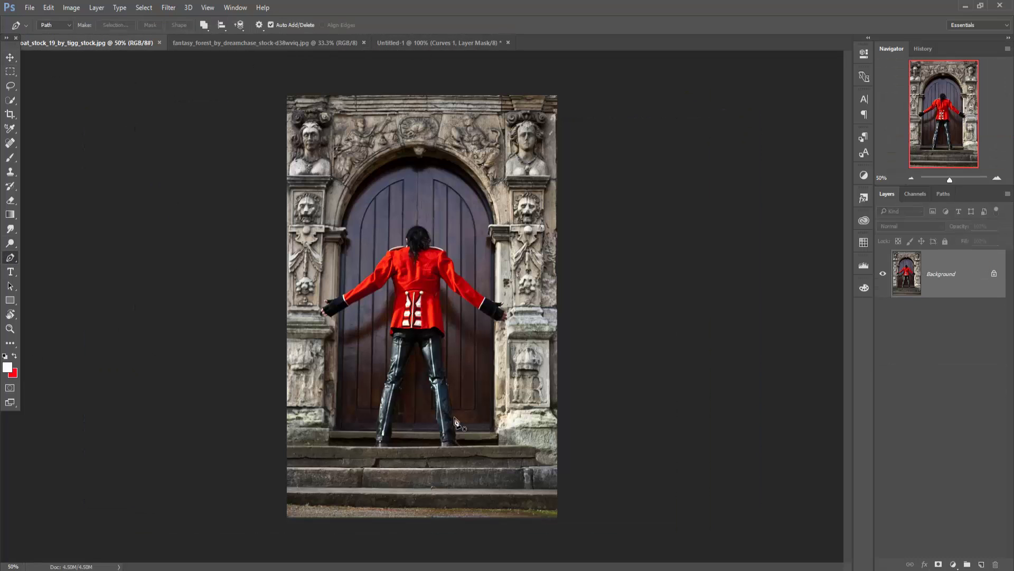
pyautogui.hotkey('ctrl', '+')
pyautogui.hotkey('ctrl', '+')
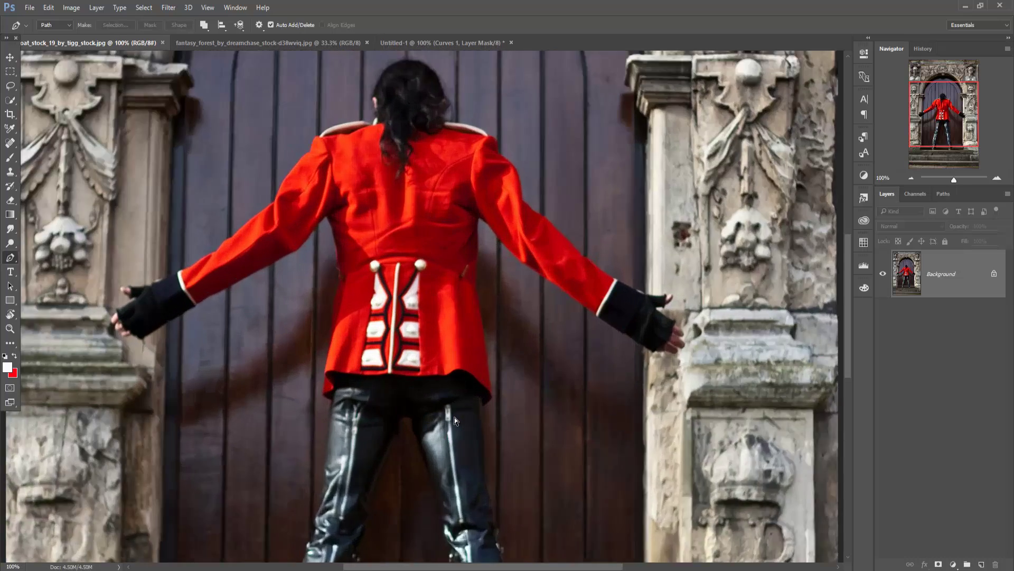
pyautogui.hotkey('ctrl', '+')
pyautogui.hotkey('ctrl', '+')
pyautogui.scroll(-5, 447, 458)
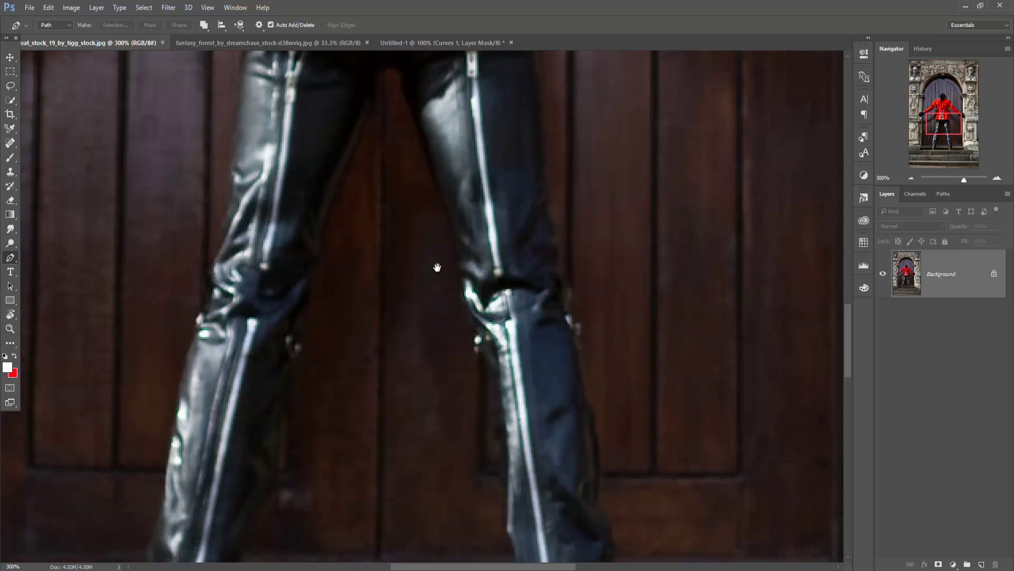
pyautogui.scroll(-4, 437, 269)
pyautogui.scroll(-3, 446, 329)
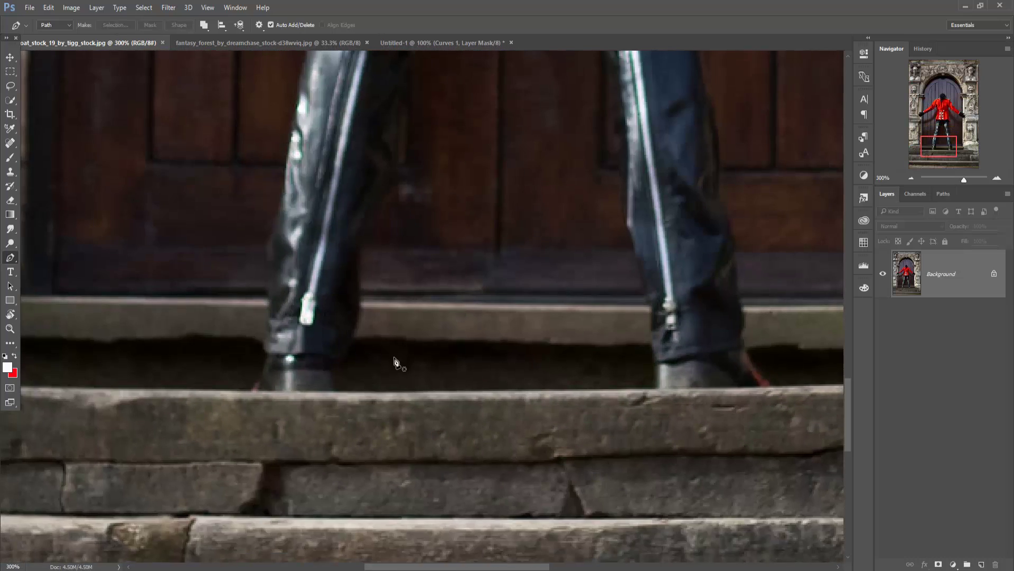
# Start the path at the boot and trace up the left leg's outer edge
pyautogui.click(320, 391)
pyautogui.click(279, 392)
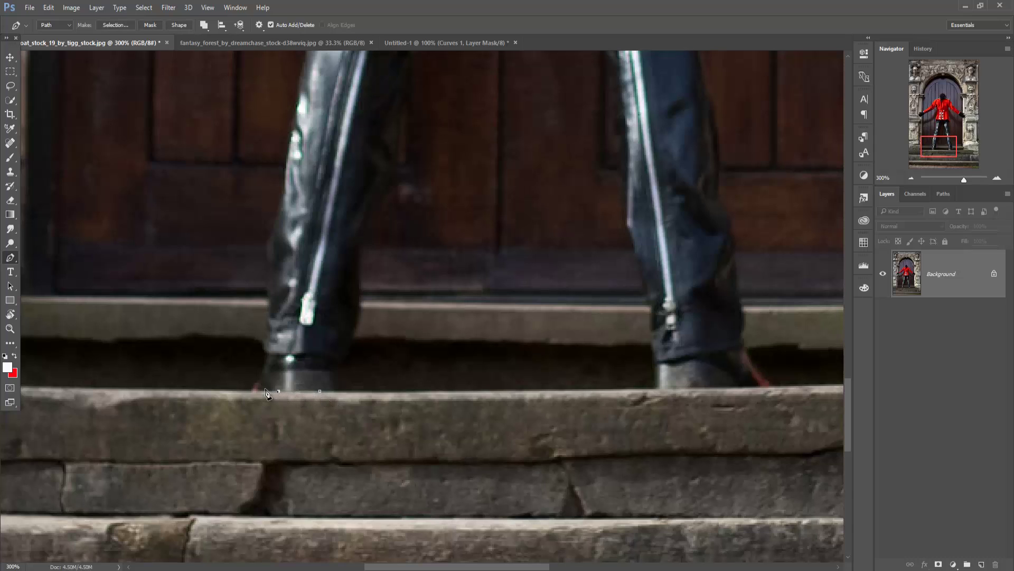
pyautogui.moveTo(251, 391); pyautogui.dragTo(253, 388)
pyautogui.click(260, 379)
pyautogui.click(269, 353)
pyautogui.click(267, 316)
pyautogui.click(266, 249)
pyautogui.click(288, 152)
pyautogui.click(299, 98)
# Continue the outline up the jacket's left edge
pyautogui.moveTo(298, 98); pyautogui.dragTo(393, 388)
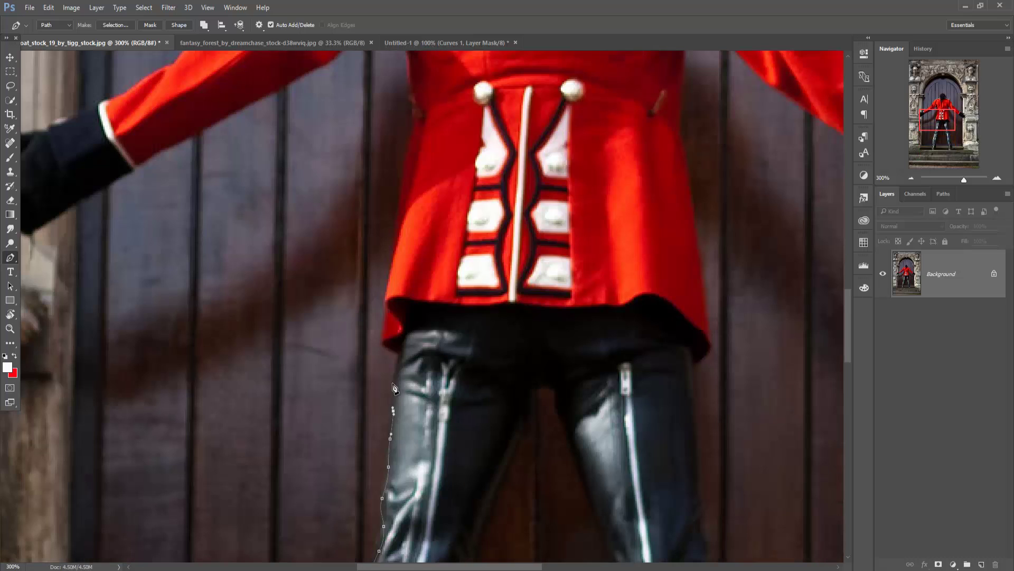
pyautogui.click(385, 290)
pyautogui.click(395, 248)
pyautogui.click(404, 171)
pyautogui.click(414, 117)
pyautogui.click(409, 68)
# Trace the jacket edge out along the left arm
pyautogui.moveTo(410, 59); pyautogui.dragTo(421, 311)
pyautogui.click(415, 286)
pyautogui.click(400, 245)
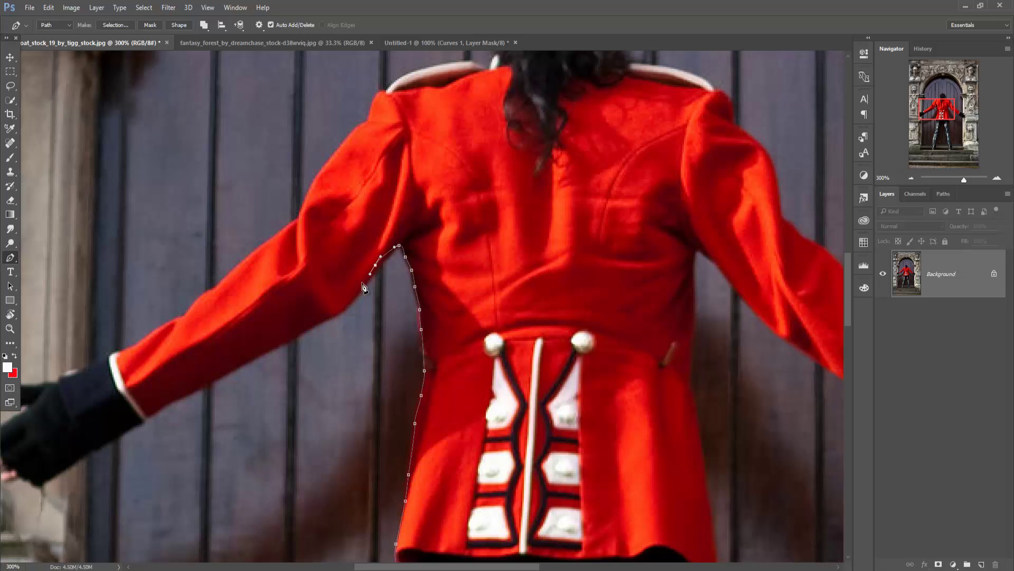
pyautogui.click(349, 301)
pyautogui.click(237, 367)
pyautogui.click(149, 415)
pyautogui.click(46, 481)
# Outline the gloved left hand and the arm's upper edge toward the shoulder
pyautogui.moveTo(126, 473); pyautogui.dragTo(439, 434)
pyautogui.click(329, 437)
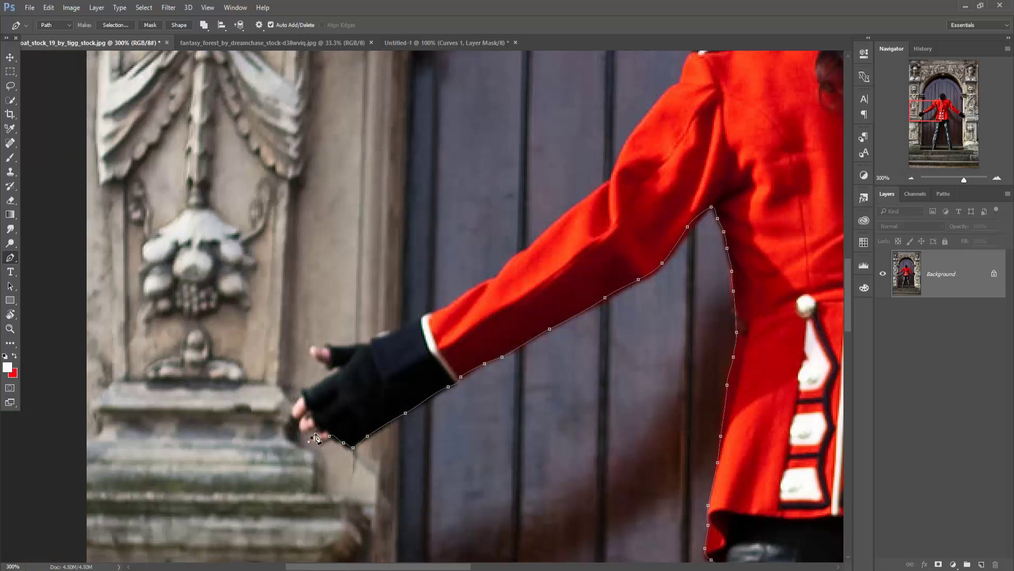
pyautogui.click(296, 402)
pyautogui.click(326, 378)
pyautogui.click(327, 346)
pyautogui.click(441, 310)
pyautogui.click(495, 280)
pyautogui.click(527, 250)
pyautogui.click(576, 206)
pyautogui.click(611, 175)
# Trace over the shoulder up to the collar
pyautogui.moveTo(628, 143); pyautogui.dragTo(439, 391)
pyautogui.click(437, 386)
pyautogui.click(467, 350)
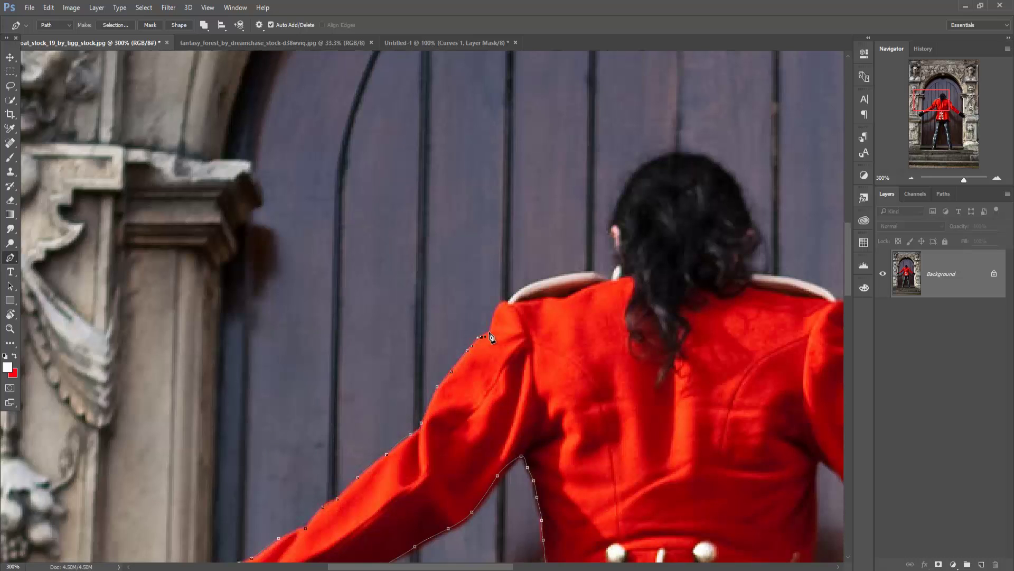
pyautogui.click(489, 331)
pyautogui.click(508, 300)
pyautogui.click(551, 277)
pyautogui.click(599, 274)
# Trace around the head and hair to the right shoulder and arm edge
pyautogui.moveTo(620, 271); pyautogui.dragTo(469, 385)
pyautogui.click(502, 276)
pyautogui.click(565, 278)
pyautogui.click(604, 341)
pyautogui.click(638, 391)
pyautogui.click(697, 420)
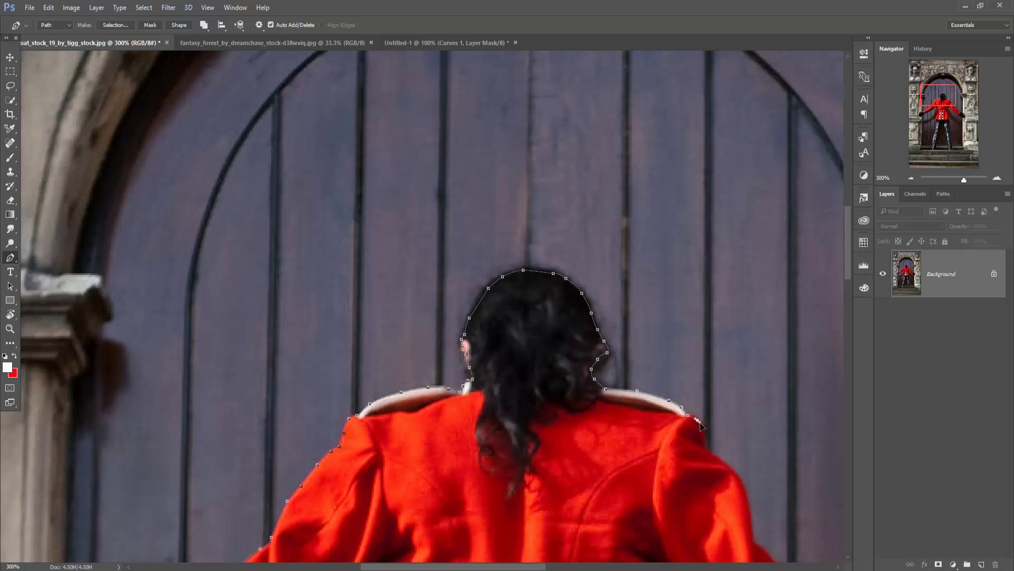
pyautogui.click(719, 459)
pyautogui.click(753, 533)
# Trace down the right arm and around the cuff, glove and fingers
pyautogui.moveTo(761, 550); pyautogui.dragTo(475, 250)
pyautogui.click(520, 286)
pyautogui.click(561, 325)
pyautogui.click(609, 366)
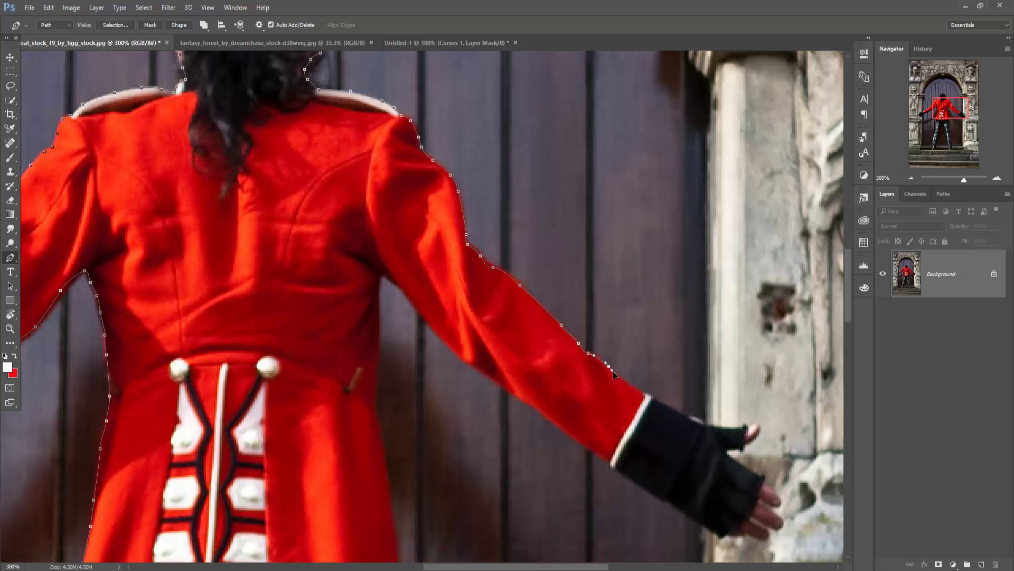
pyautogui.click(655, 399)
pyautogui.click(698, 421)
pyautogui.click(760, 426)
pyautogui.click(726, 451)
pyautogui.click(746, 470)
pyautogui.click(777, 497)
# Trace the hand's underside back to the elbow and down the coat's right side
pyautogui.click(781, 528)
pyautogui.click(718, 531)
pyautogui.click(664, 499)
pyautogui.click(535, 408)
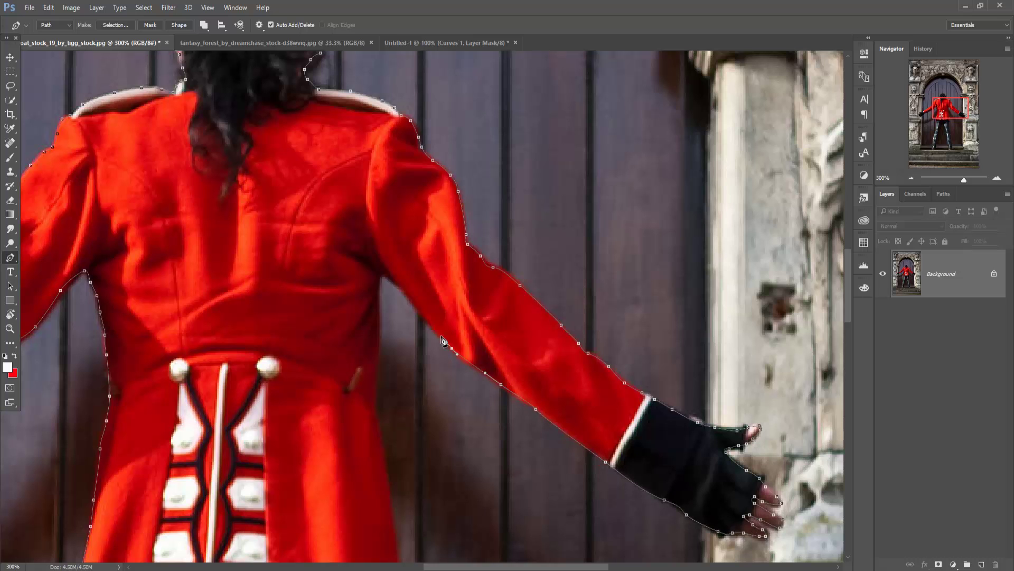
pyautogui.click(377, 407)
pyautogui.click(383, 463)
pyautogui.click(394, 530)
# Curve the path along the coat hem and down the right leg to the boot
pyautogui.moveTo(397, 549); pyautogui.dragTo(354, 194)
pyautogui.click(365, 266)
pyautogui.moveTo(346, 287); pyautogui.dragTo(344, 298)
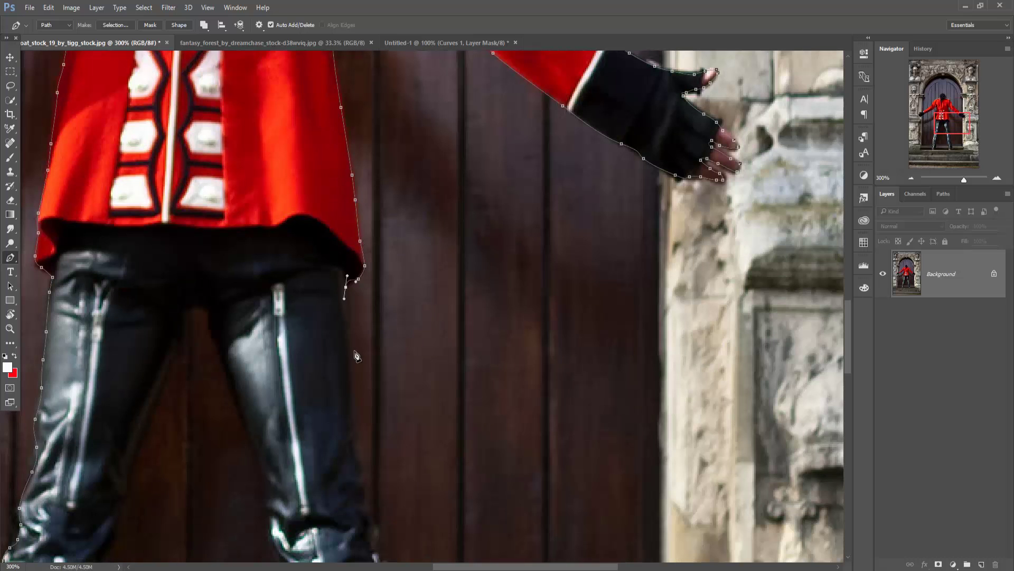
pyautogui.click(353, 417)
pyautogui.click(371, 518)
pyautogui.moveTo(383, 560); pyautogui.dragTo(378, 315)
pyautogui.click(391, 433)
pyautogui.click(420, 560)
# Trace around the boot and back up the inner leg
pyautogui.moveTo(422, 563); pyautogui.dragTo(402, 339)
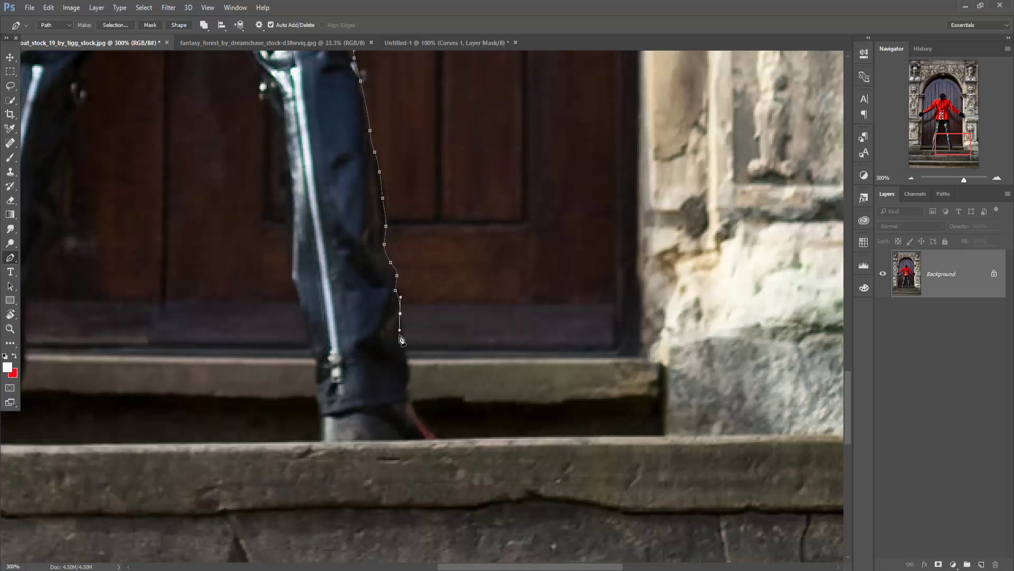
pyautogui.click(407, 391)
pyautogui.click(431, 438)
pyautogui.click(330, 446)
pyautogui.click(304, 275)
pyautogui.click(272, 55)
# Finish the outline across the crotch and down the other inner leg
pyautogui.moveTo(272, 55); pyautogui.dragTo(355, 419)
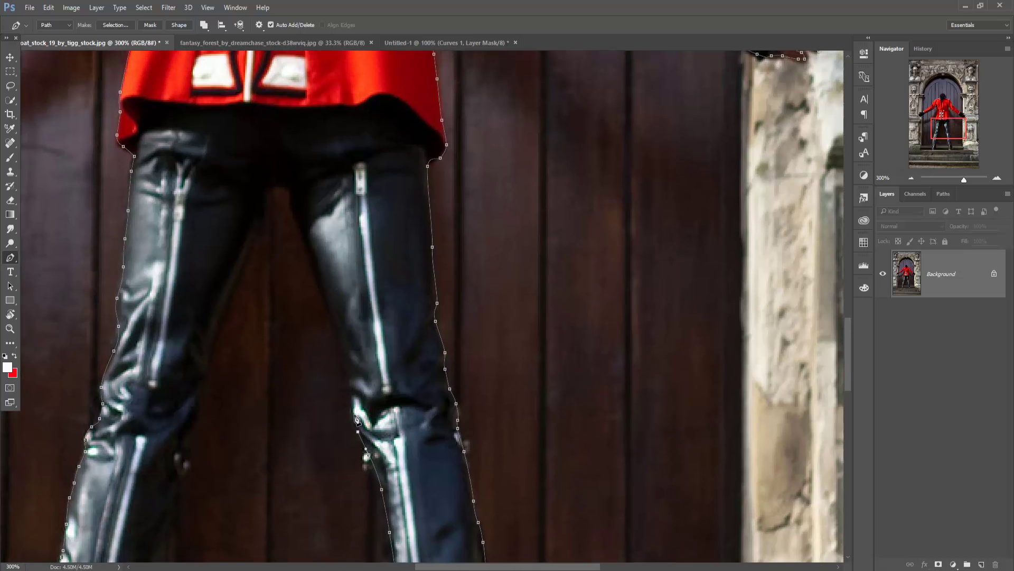
pyautogui.click(297, 221)
pyautogui.click(264, 202)
pyautogui.click(207, 352)
pyautogui.click(189, 451)
pyautogui.click(170, 533)
pyautogui.moveTo(170, 532); pyautogui.dragTo(332, 279)
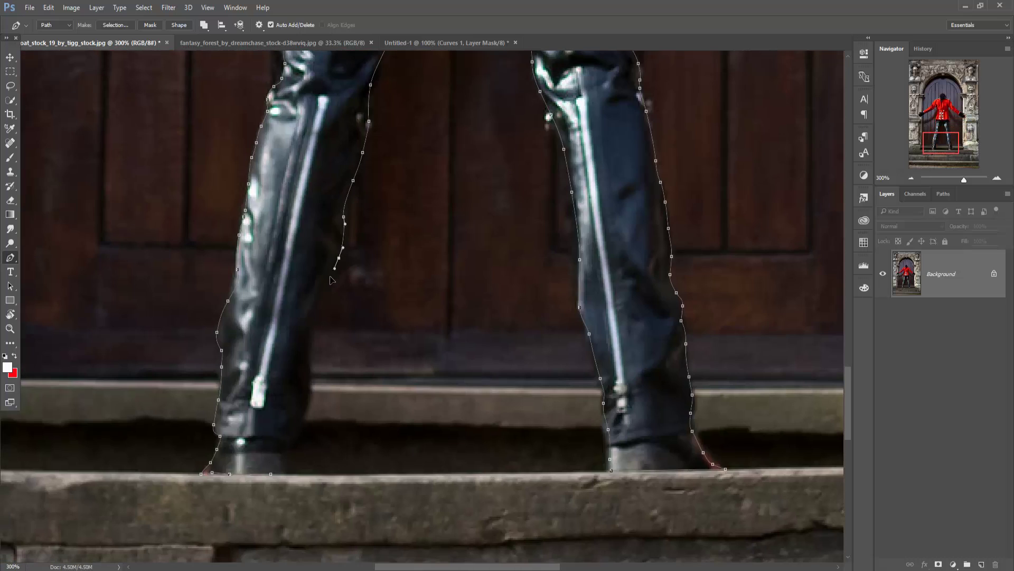
pyautogui.click(311, 365)
# Close the figure's outline path and convert it into a selection with Make Selection
pyautogui.click(293, 455)
pyautogui.click(271, 474)
pyautogui.hotkey('ctrl', 'Return')
pyautogui.hotkey('ctrl', '-')
pyautogui.hotkey('ctrl', '-')
pyautogui.hotkey('ctrl', '-')
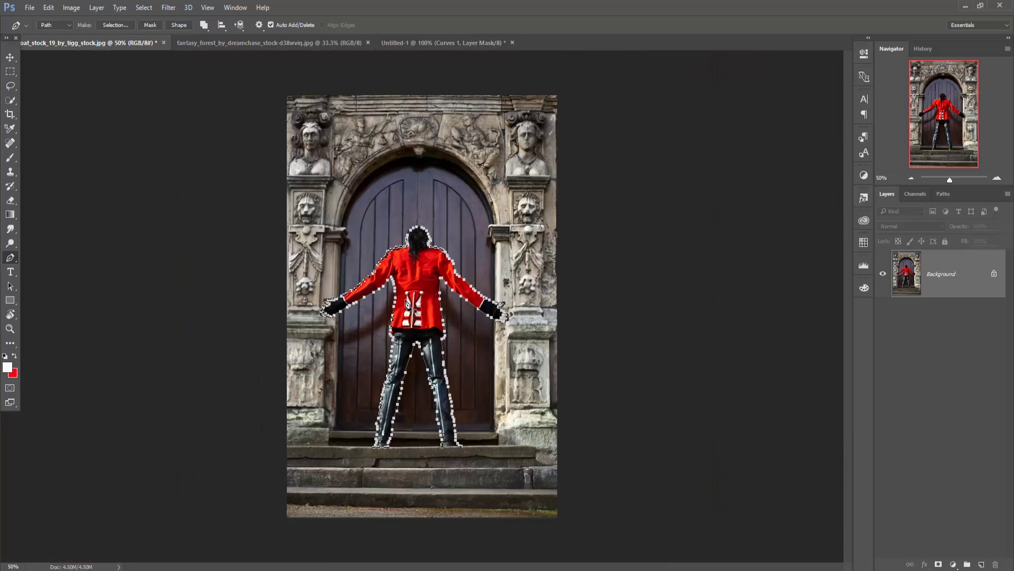
pyautogui.rightClick(411, 281)
pyautogui.click(509, 335)
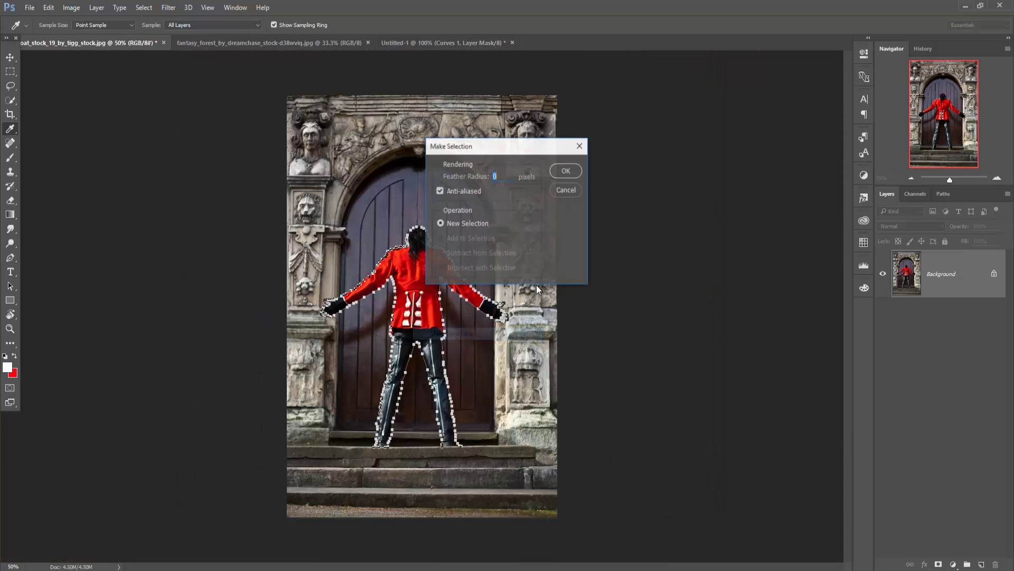
pyautogui.click(566, 170)
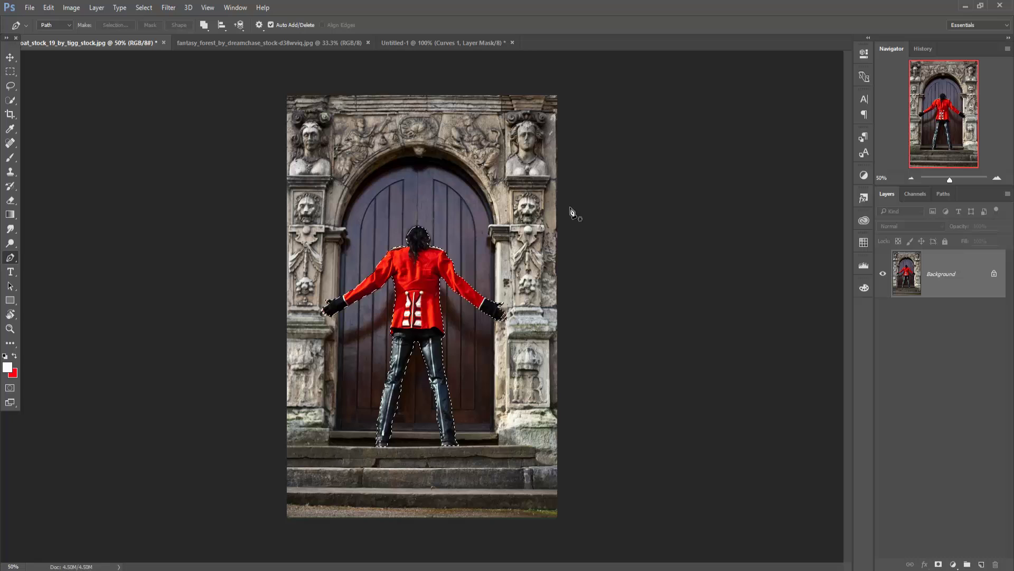
# Drag the selected figure into the Untitled-1 chapel scene and scale it to about 53%
pyautogui.click(10, 57)
pyautogui.moveTo(79, 42)
pyautogui.mouseDown()
pyautogui.moveTo(464, 93)
pyautogui.moveTo(676, 101)
pyautogui.mouseUp()
pyautogui.click(271, 42)
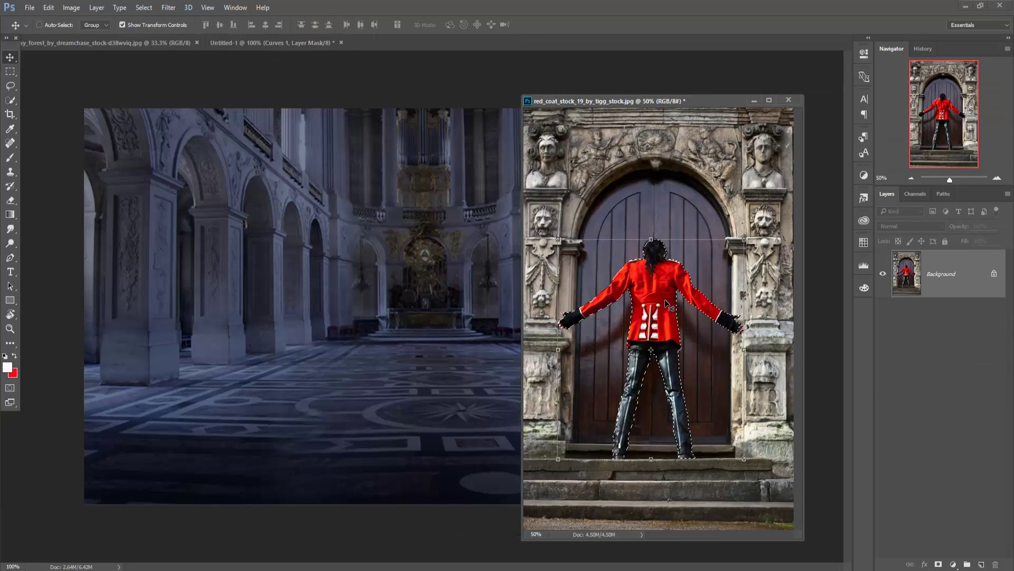
pyautogui.moveTo(667, 304); pyautogui.dragTo(507, 277)
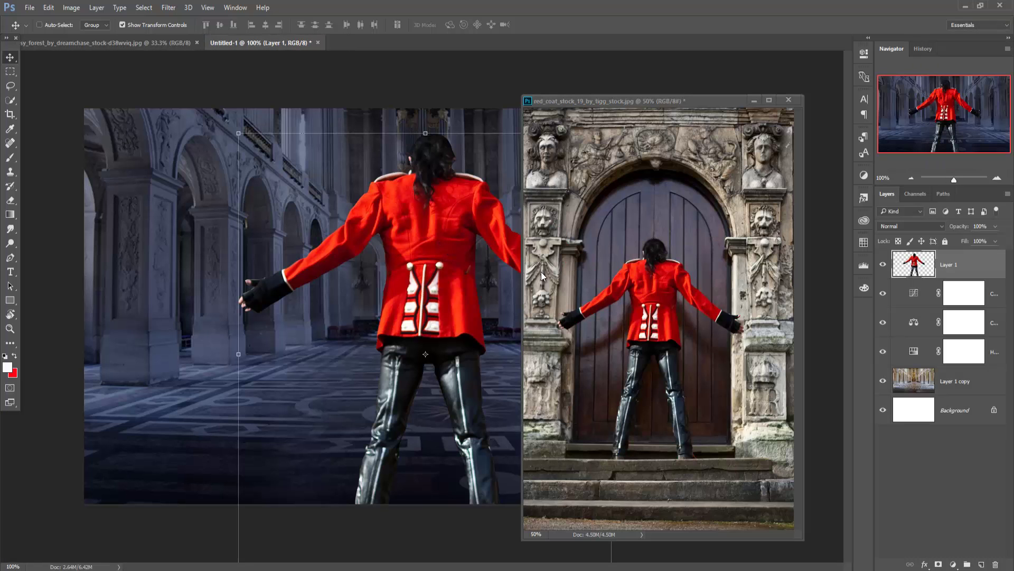
pyautogui.click(752, 101)
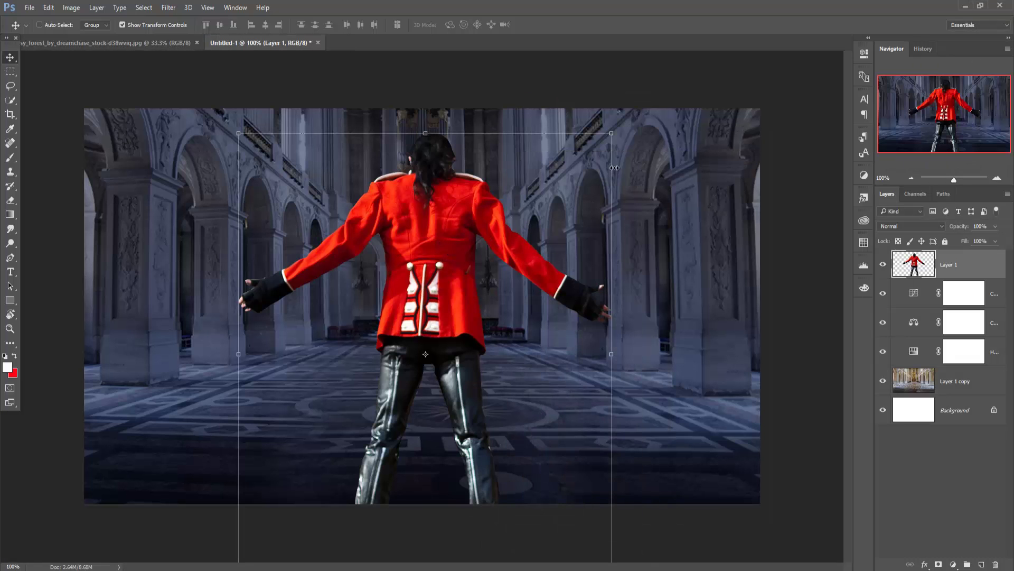
pyautogui.moveTo(612, 137); pyautogui.dragTo(524, 235)
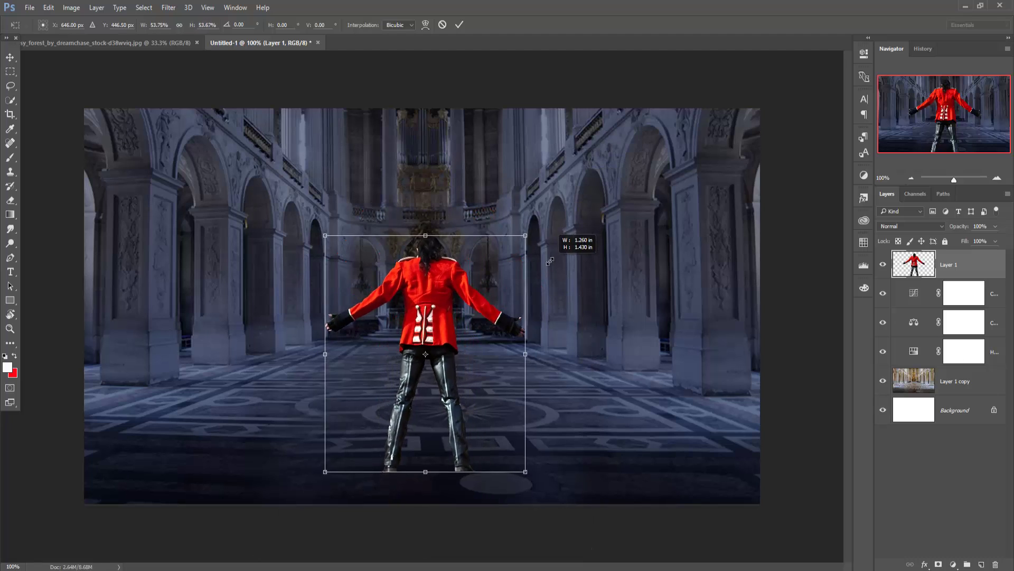
# Shrink the figure further and lower it onto the chapel floor, then apply the transform
pyautogui.moveTo(431, 311); pyautogui.dragTo(452, 241)
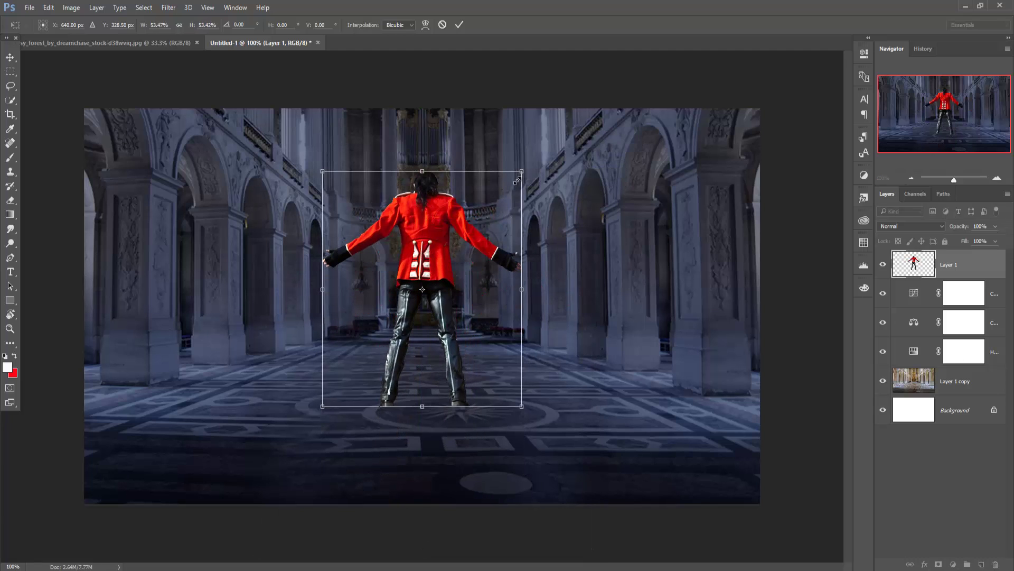
pyautogui.moveTo(517, 180); pyautogui.dragTo(501, 200)
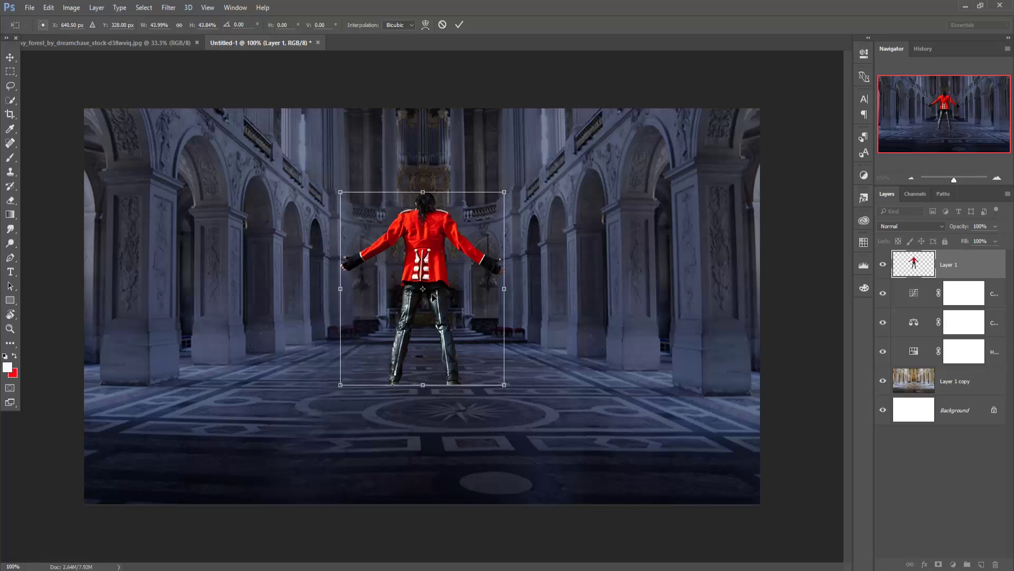
pyautogui.moveTo(431, 295); pyautogui.dragTo(429, 311)
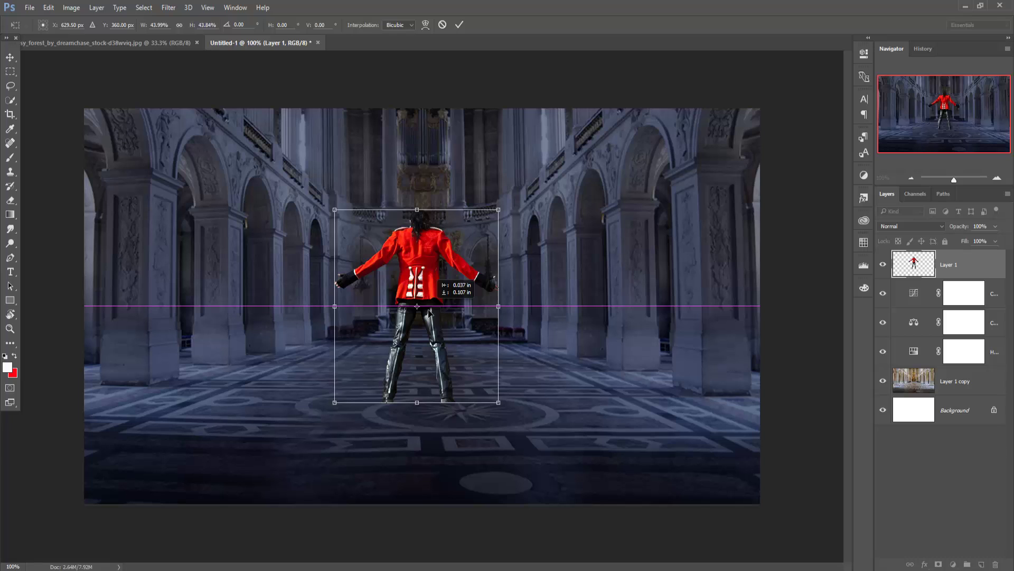
pyautogui.moveTo(429, 312); pyautogui.dragTo(435, 333)
pyautogui.click(460, 25)
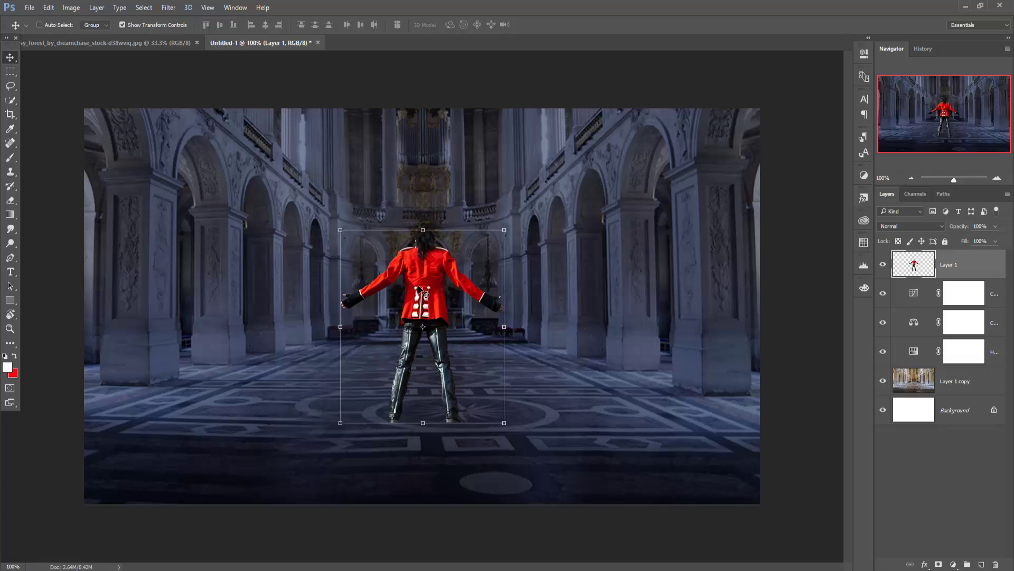
# Rescale the figure to about 85%, seat it on the floor just below centre, and apply
pyautogui.moveTo(417, 286); pyautogui.dragTo(417, 299)
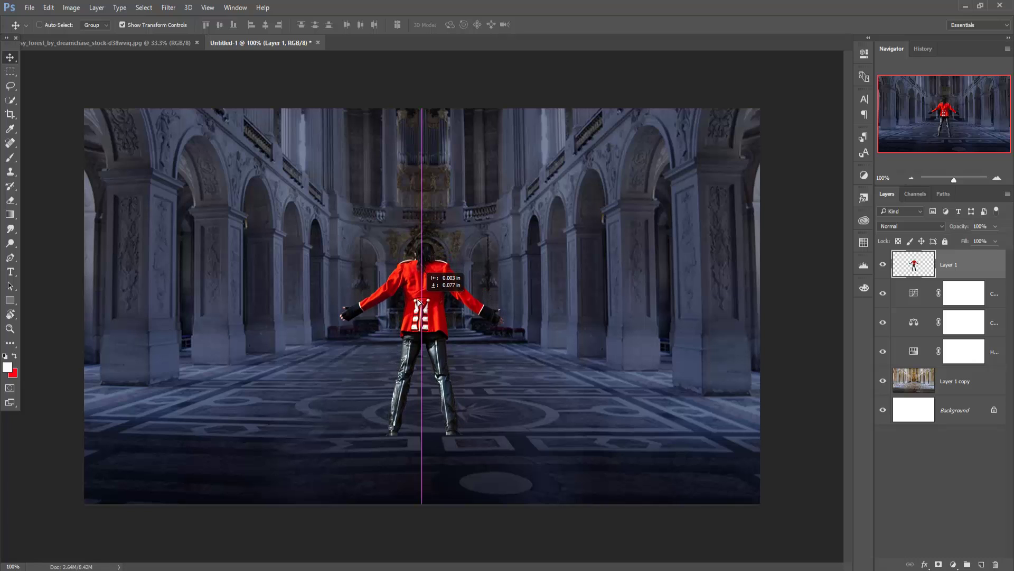
pyautogui.moveTo(417, 300); pyautogui.dragTo(419, 290)
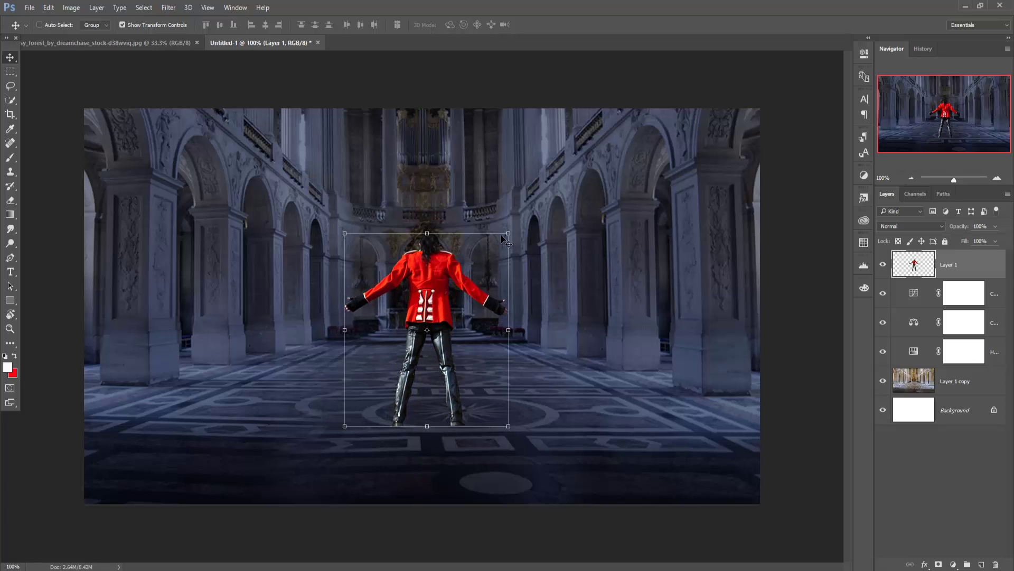
pyautogui.moveTo(508, 233); pyautogui.dragTo(502, 248)
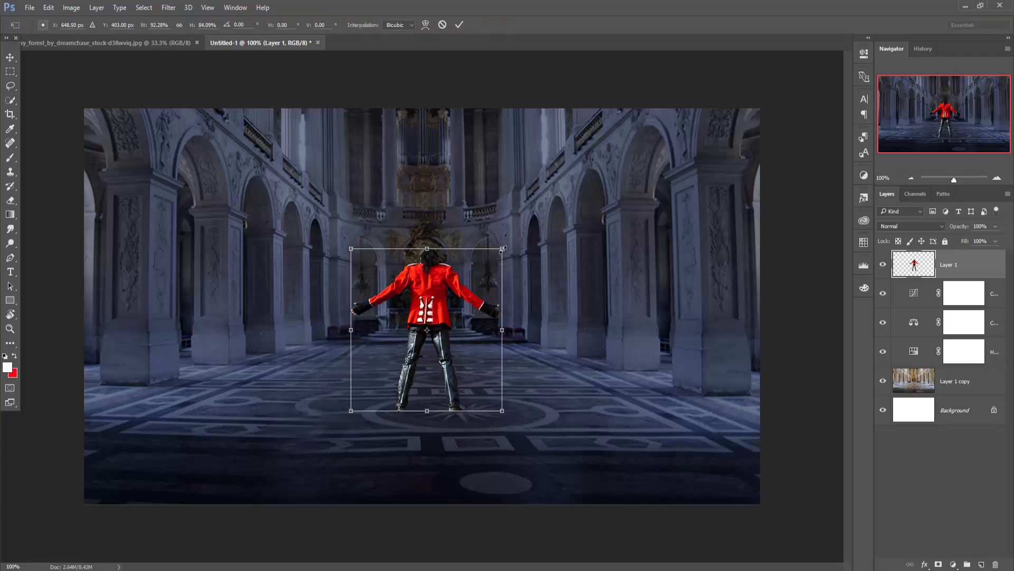
pyautogui.hotkey('ctrl', 'z')
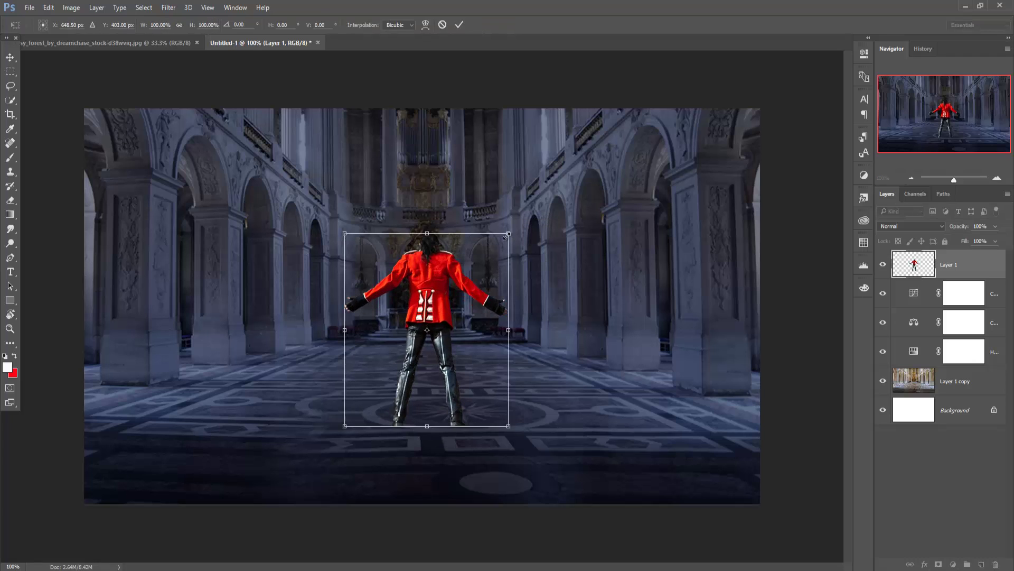
pyautogui.moveTo(508, 233); pyautogui.dragTo(484, 260)
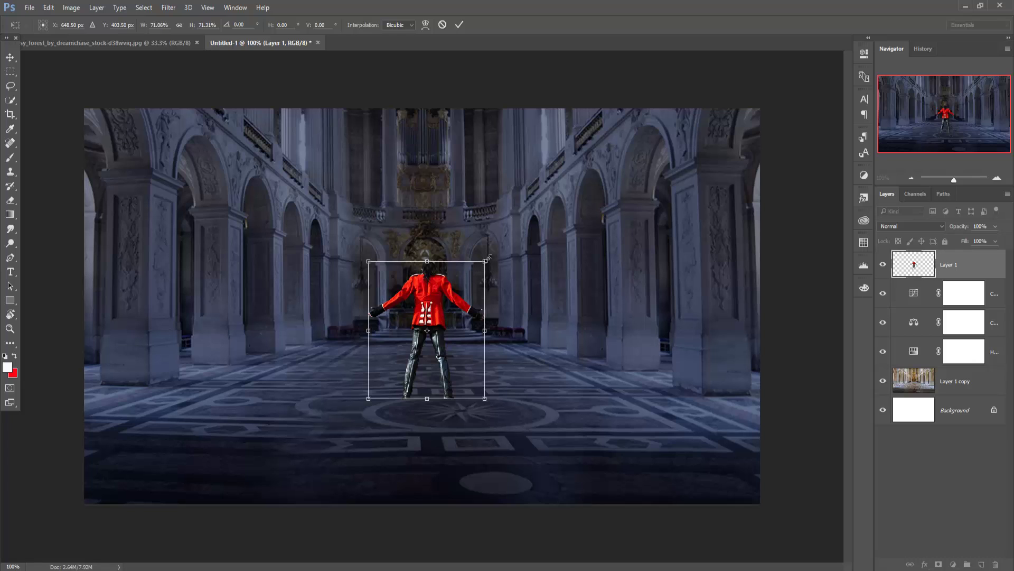
pyautogui.moveTo(487, 259); pyautogui.dragTo(496, 247)
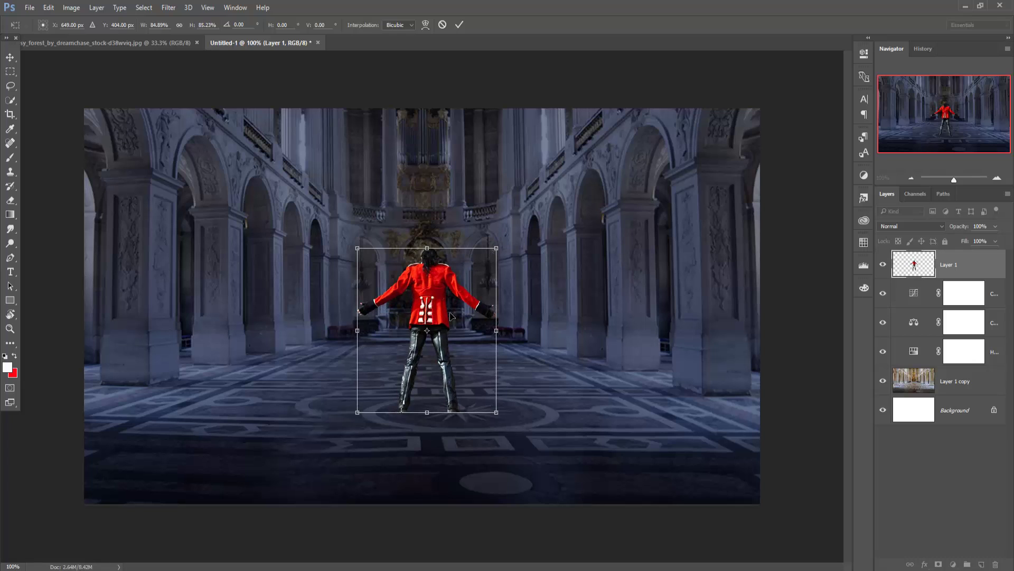
pyautogui.moveTo(437, 305); pyautogui.dragTo(432, 323)
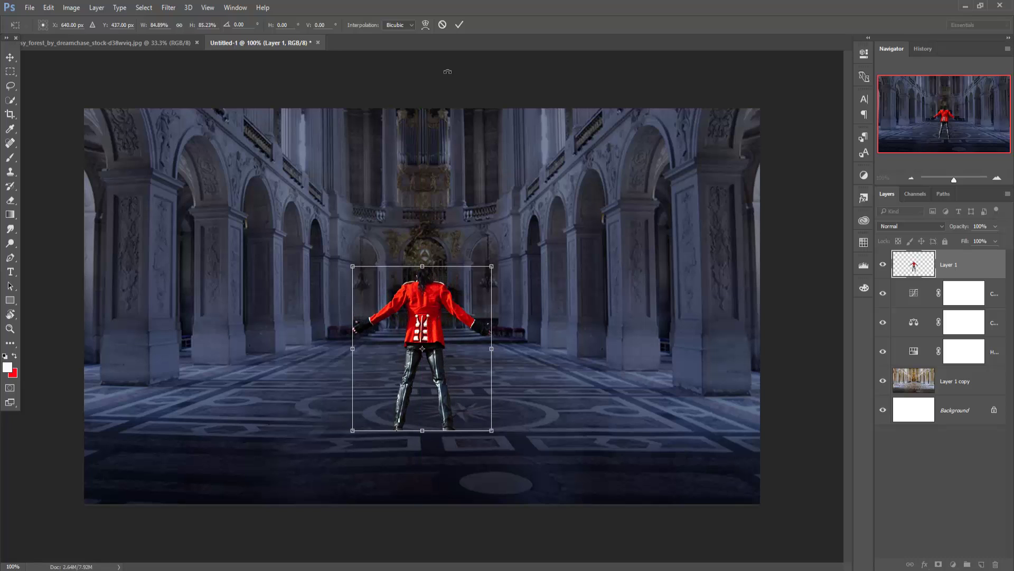
pyautogui.click(459, 24)
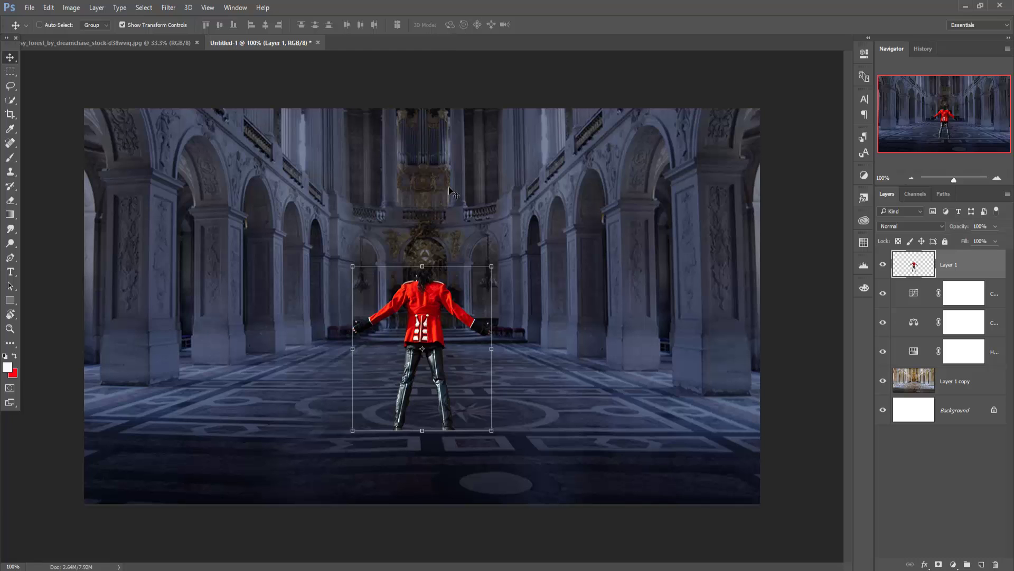
# In the forest photo, select the water and shoreline with Quick Selection
pyautogui.click(116, 45)
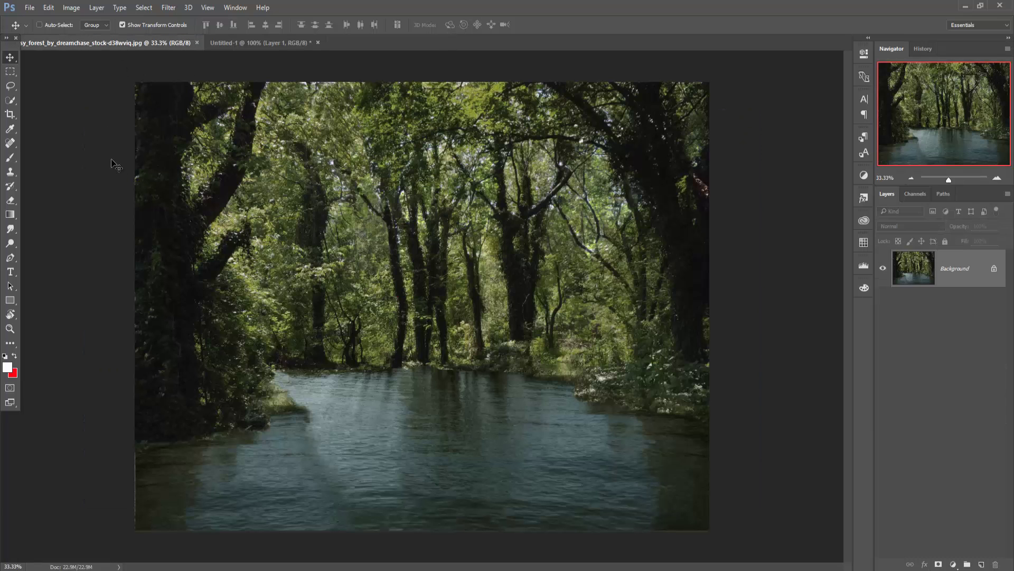
pyautogui.click(10, 100)
pyautogui.moveTo(147, 435)
pyautogui.mouseDown()
pyautogui.moveTo(486, 372)
pyautogui.moveTo(687, 420)
pyautogui.mouseUp()
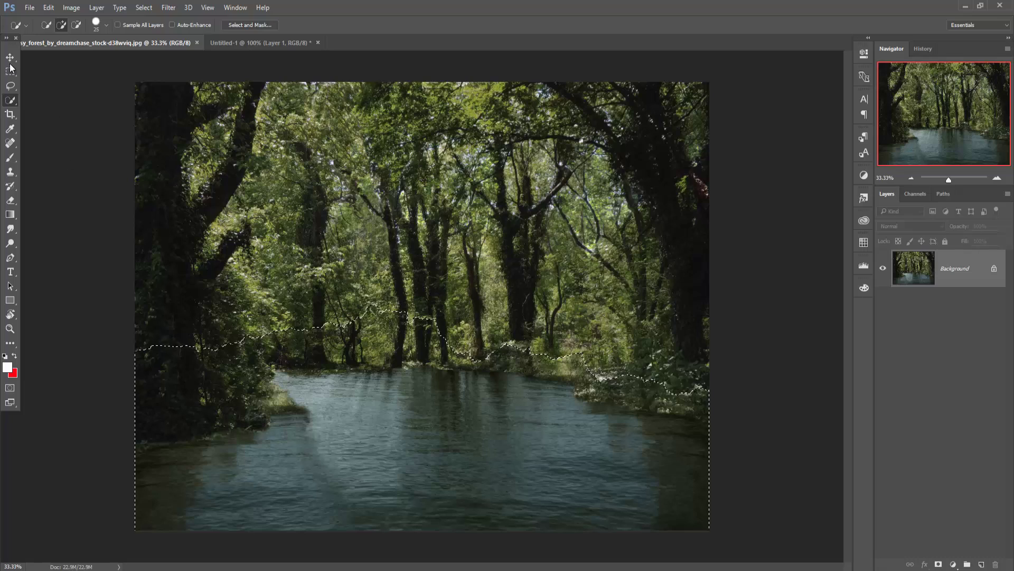
# Drag the selected water into Untitled-1 as Layer 2 and close the forest window
pyautogui.press('v')
pyautogui.moveTo(97, 43); pyautogui.dragTo(96, 77)
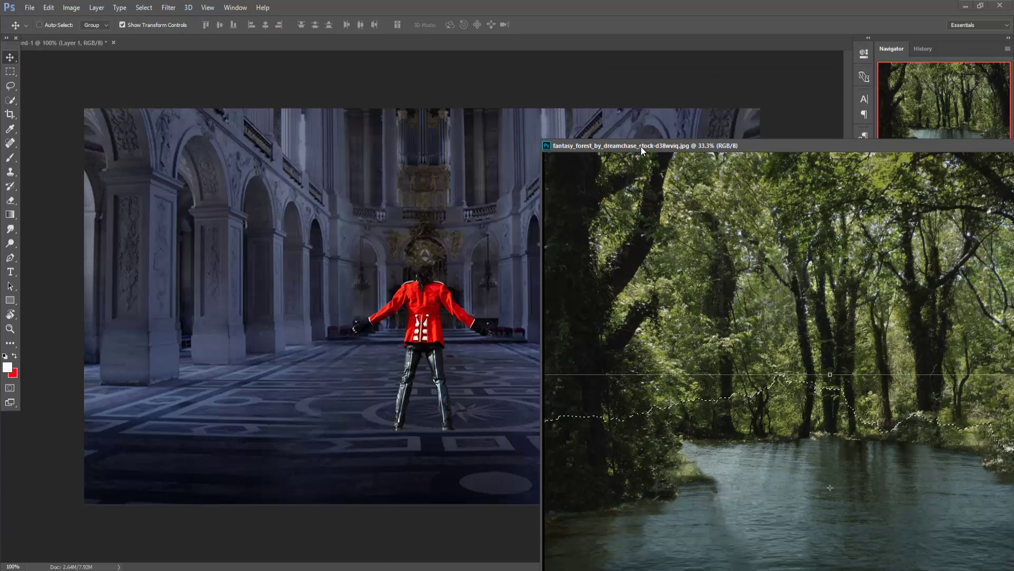
pyautogui.moveTo(634, 439); pyautogui.dragTo(486, 401)
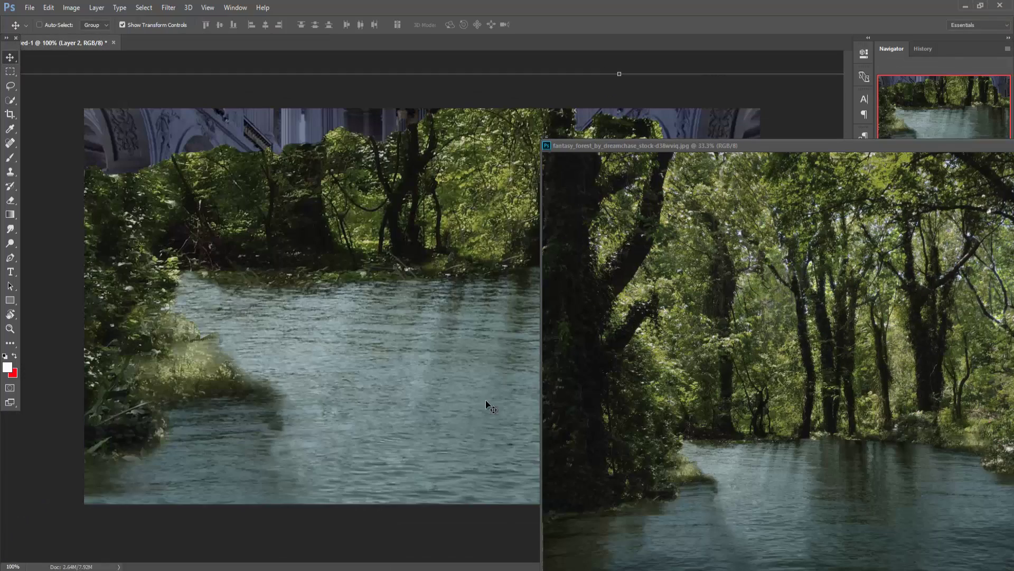
pyautogui.moveTo(935, 146); pyautogui.dragTo(693, 188)
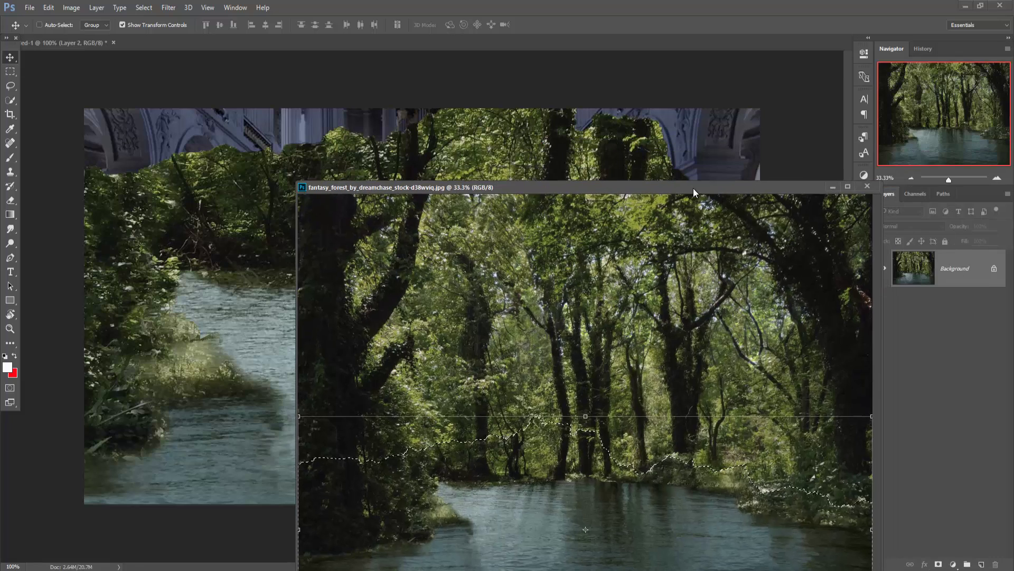
pyautogui.click(828, 189)
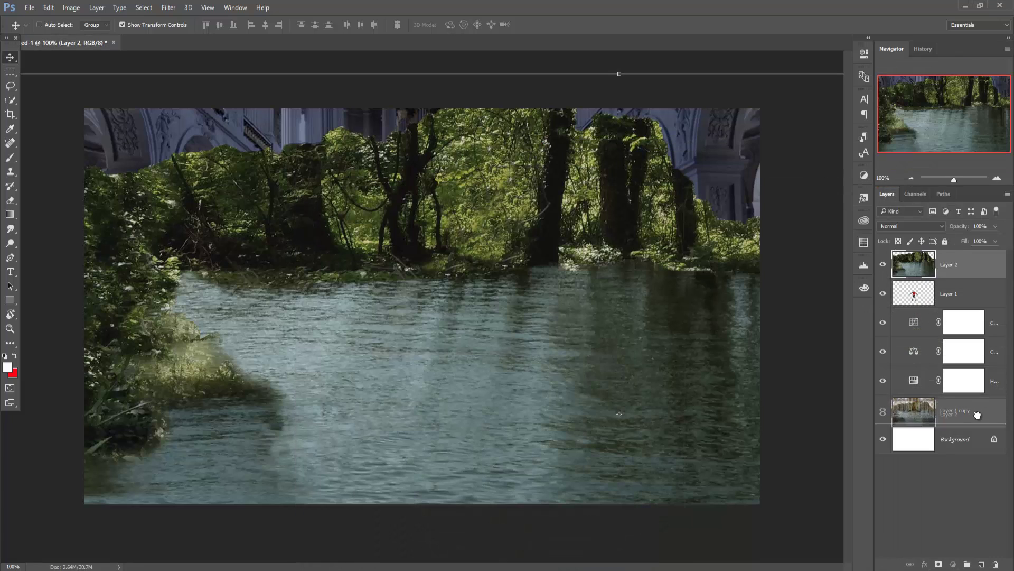
# Move Layer 2 beneath the adjustment layers and begin resizing the water over the lower scene
pyautogui.moveTo(965, 300)
pyautogui.mouseDown()
pyautogui.moveTo(975, 422)
pyautogui.moveTo(955, 378)
pyautogui.mouseUp()
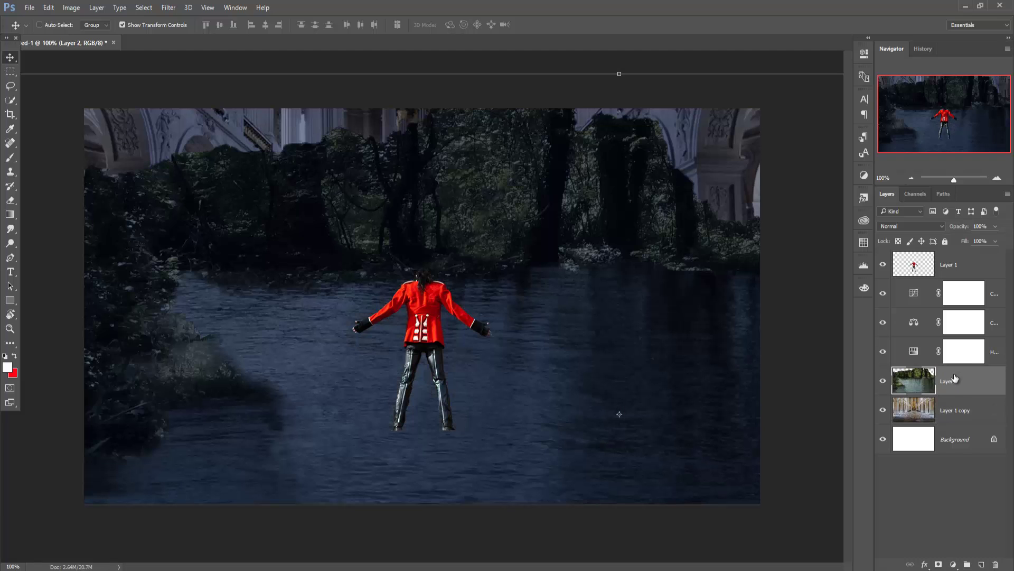
pyautogui.moveTo(146, 74); pyautogui.dragTo(146, 211)
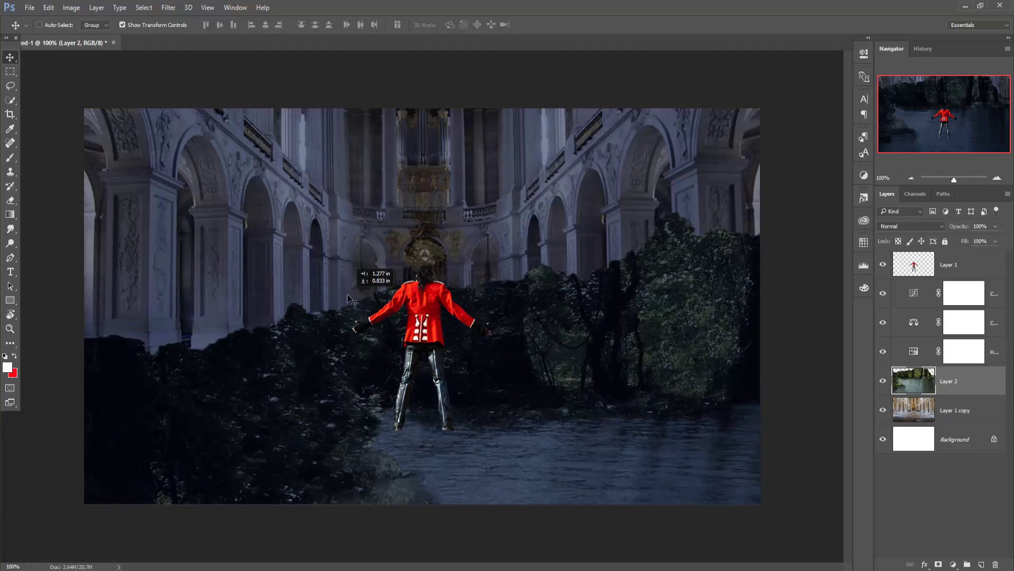
pyautogui.moveTo(153, 254); pyautogui.dragTo(330, 257)
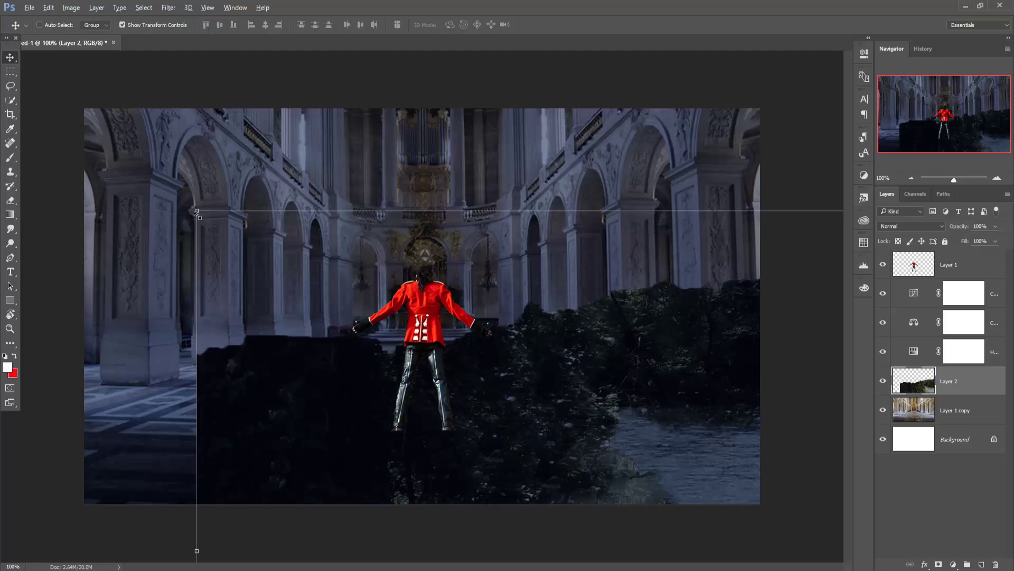
pyautogui.moveTo(196, 211)
pyautogui.mouseDown()
pyautogui.moveTo(660, 389)
pyautogui.moveTo(259, 208)
pyautogui.moveTo(399, 275)
pyautogui.mouseUp()
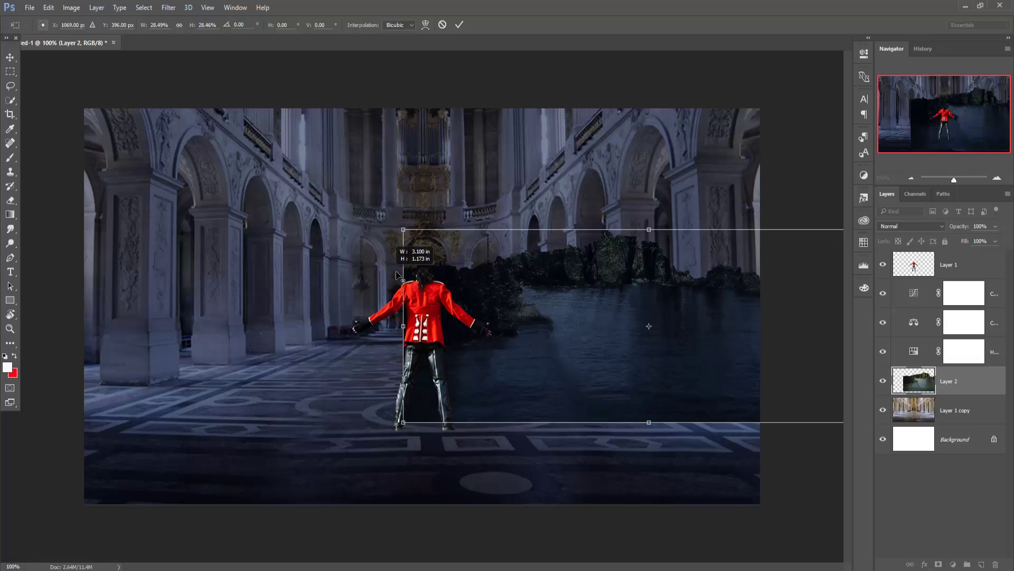
# Stretch the water to the canvas's right edge, raise its top toward the figure, and apply
pyautogui.moveTo(664, 316); pyautogui.dragTo(346, 402)
pyautogui.moveTo(588, 416); pyautogui.dragTo(761, 427)
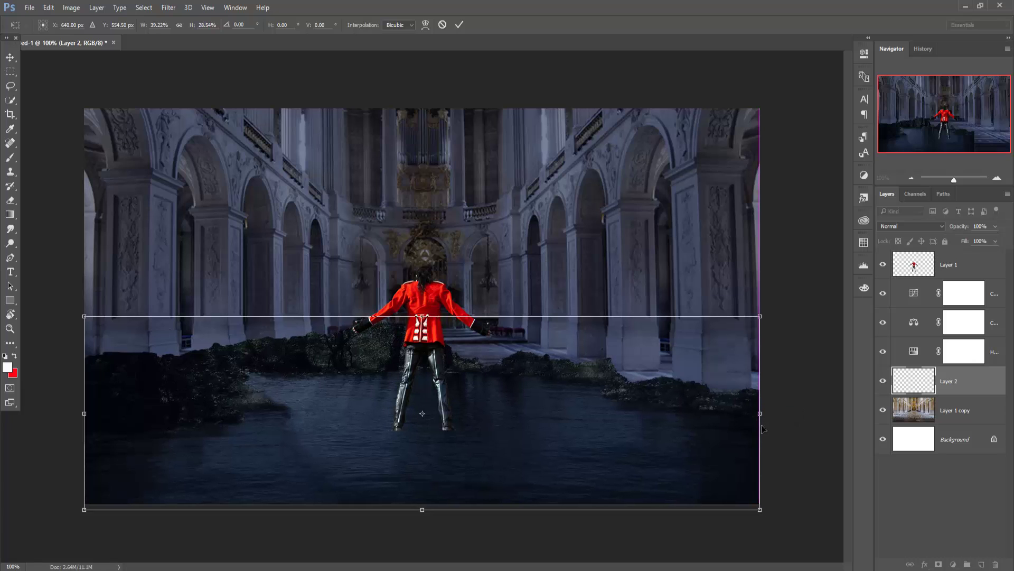
pyautogui.moveTo(436, 297); pyautogui.dragTo(437, 256)
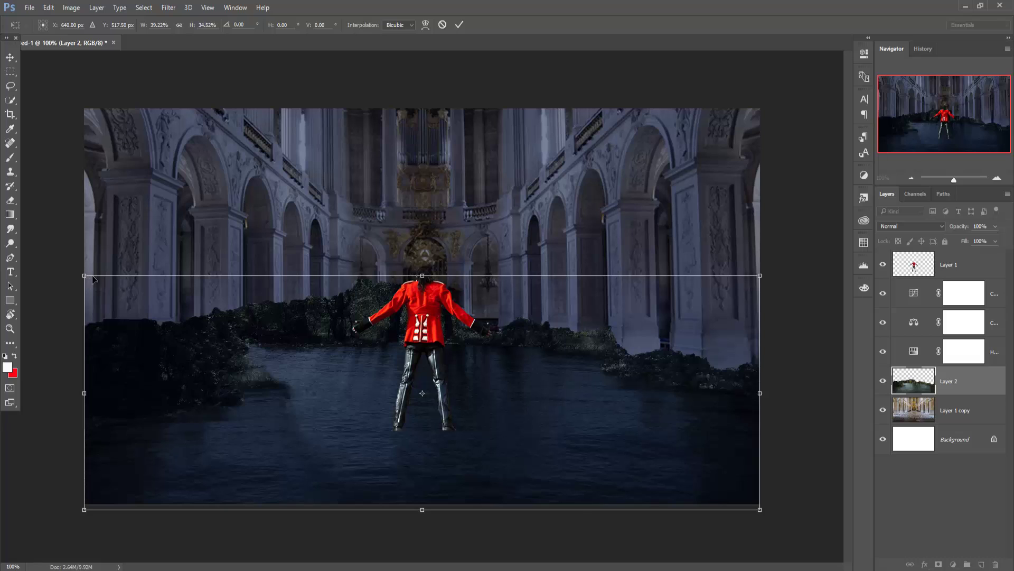
pyautogui.click(459, 25)
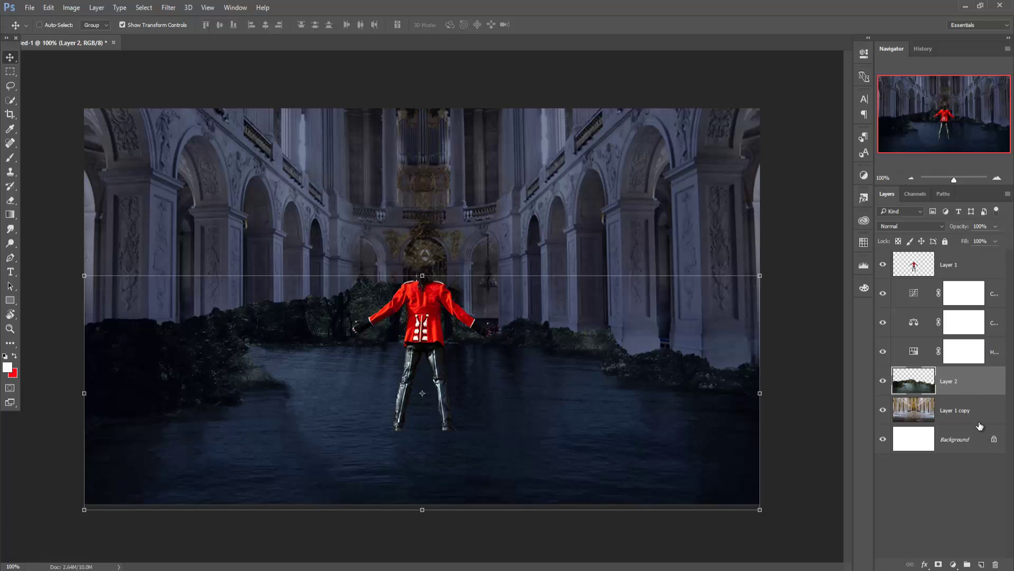
# Mask the forest water layer and paint out the dark bushes on both sides of the figure
pyautogui.click(940, 564)
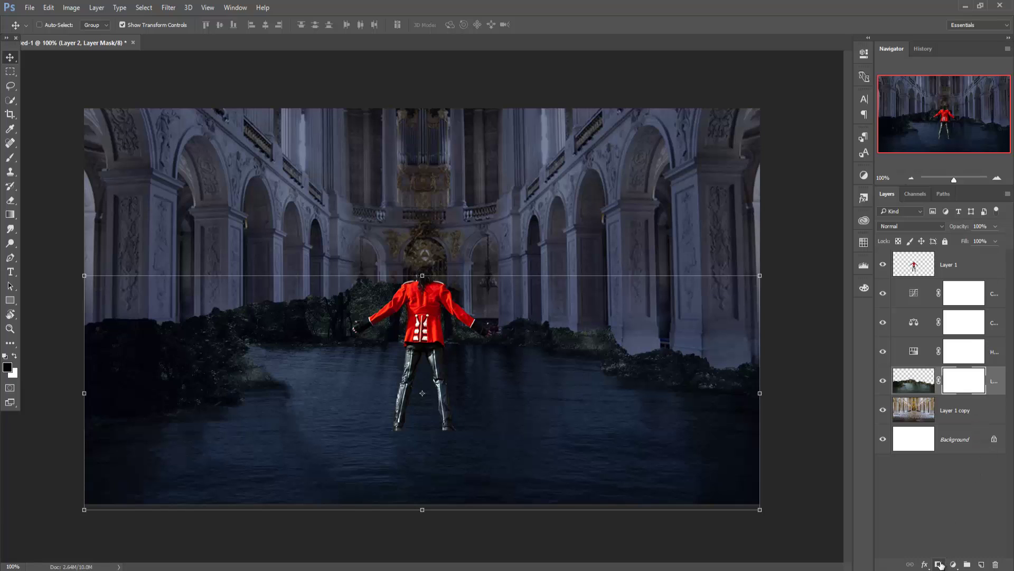
pyautogui.click(10, 157)
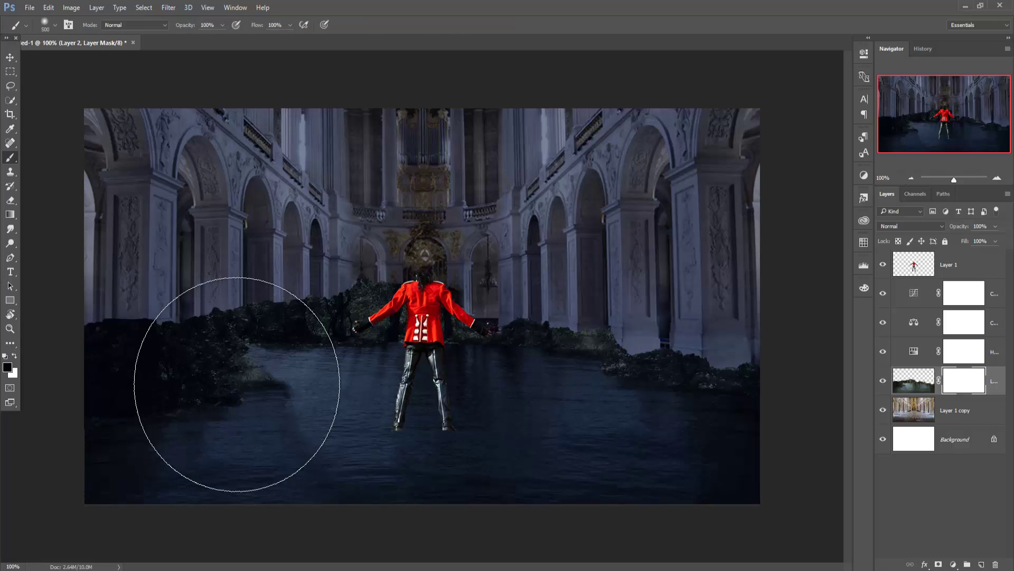
pyautogui.press('[')
pyautogui.press('[')
pyautogui.press('[')
pyautogui.press('[')
pyautogui.press('[')
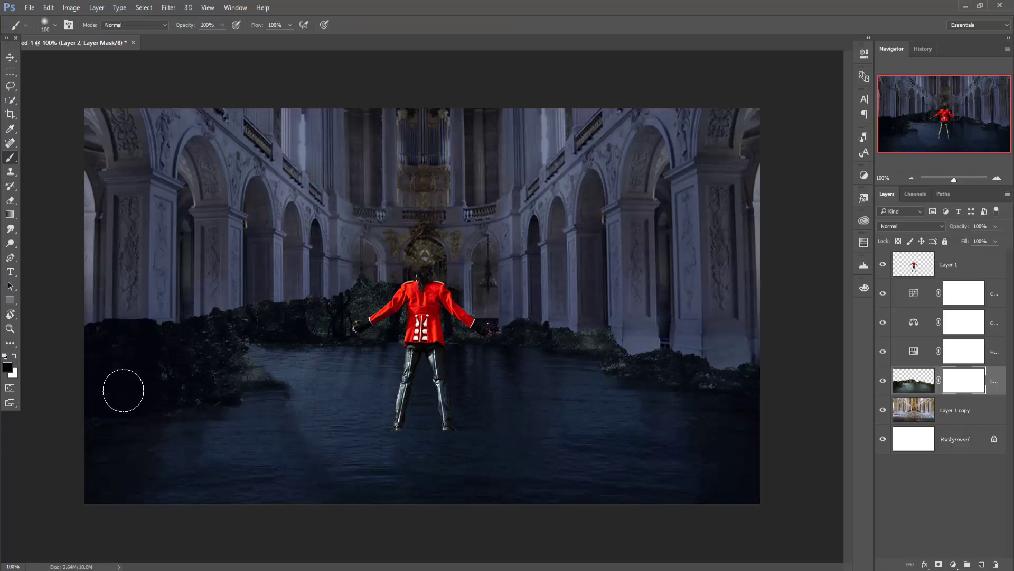
pyautogui.press('[')
pyautogui.press(']')
pyautogui.press(']')
pyautogui.press(']')
pyautogui.moveTo(82, 317)
pyautogui.mouseDown()
pyautogui.moveTo(226, 286)
pyautogui.moveTo(346, 296)
pyautogui.mouseUp()
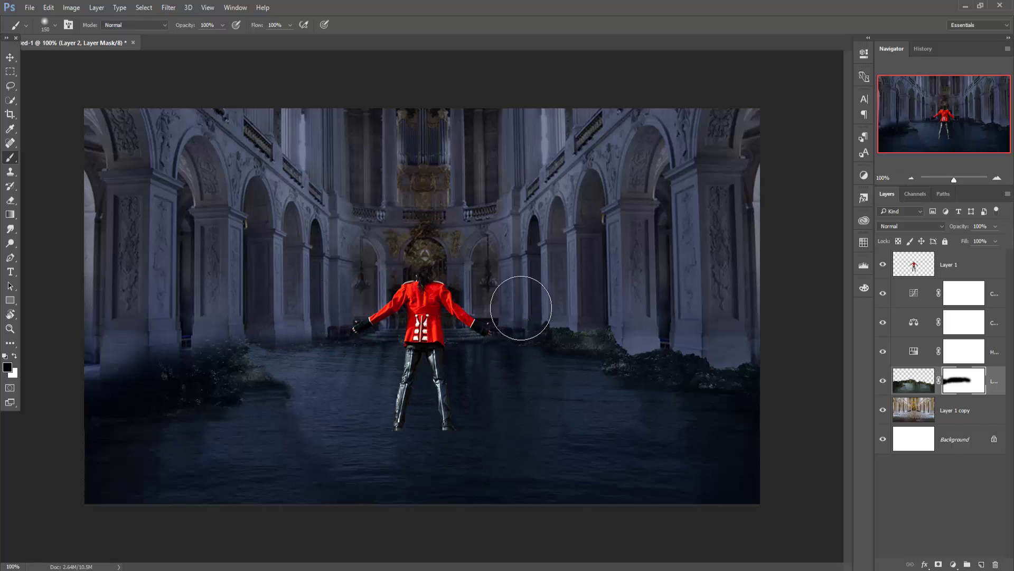
pyautogui.moveTo(521, 306); pyautogui.dragTo(792, 343)
pyautogui.moveTo(153, 349)
pyautogui.mouseDown()
pyautogui.moveTo(129, 355)
pyautogui.moveTo(108, 339)
pyautogui.moveTo(208, 326)
pyautogui.moveTo(45, 356)
pyautogui.mouseUp()
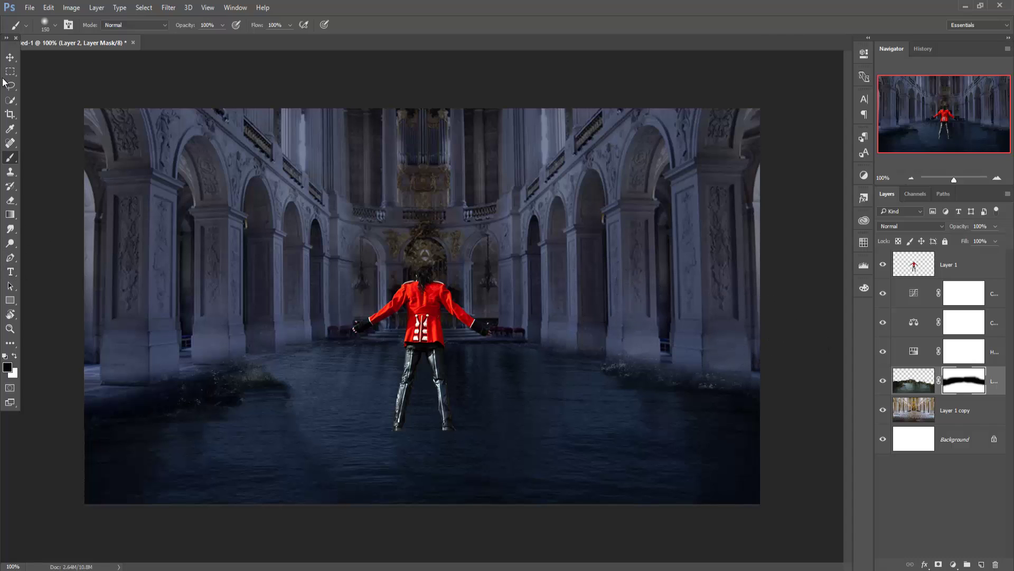
pyautogui.click(11, 58)
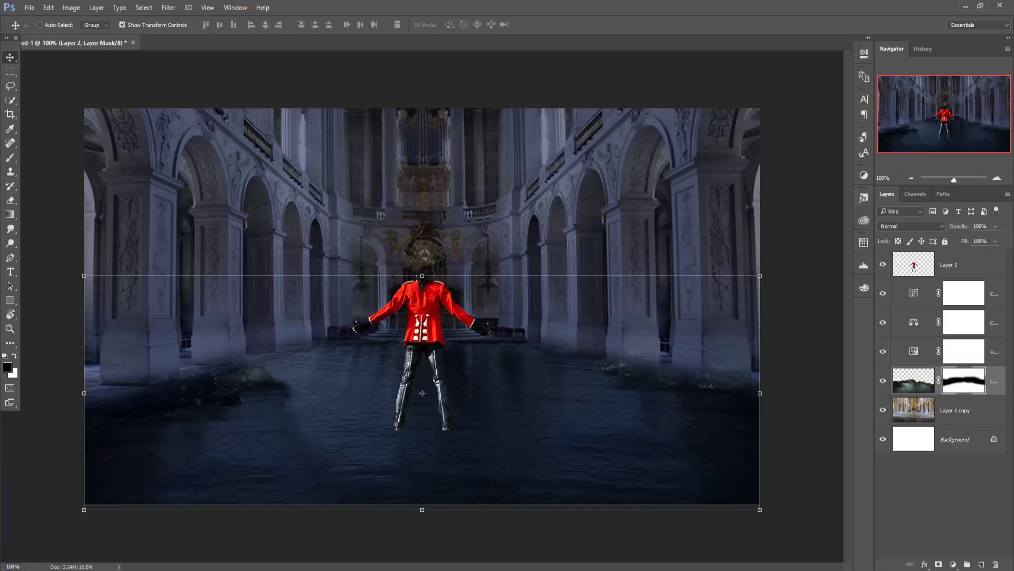
# Add a Vibrance adjustment clipped to the figure's Layer 1, with Vibrance -18 and Saturation -26
pyautogui.click(920, 263)
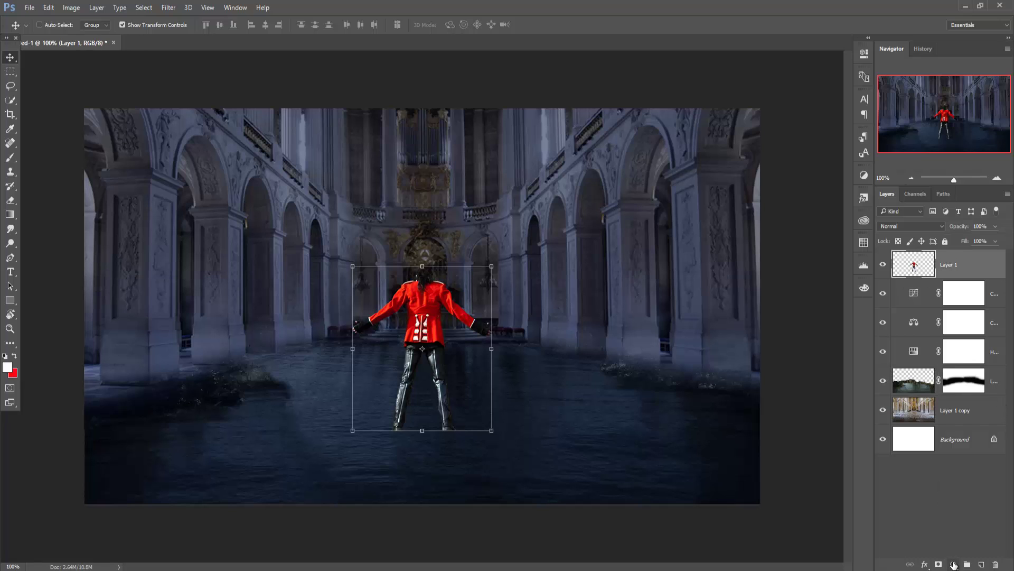
pyautogui.click(954, 564)
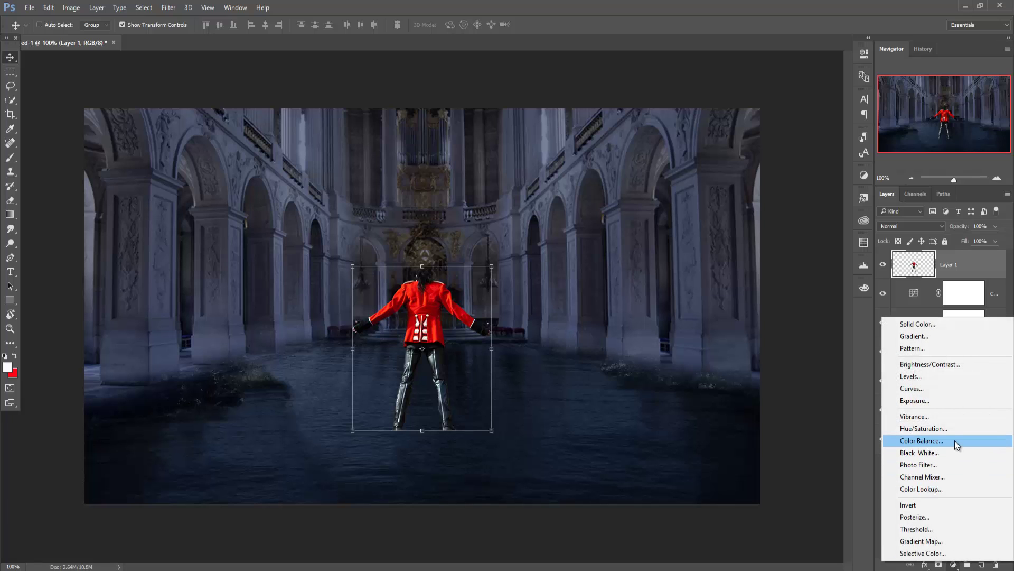
pyautogui.click(947, 419)
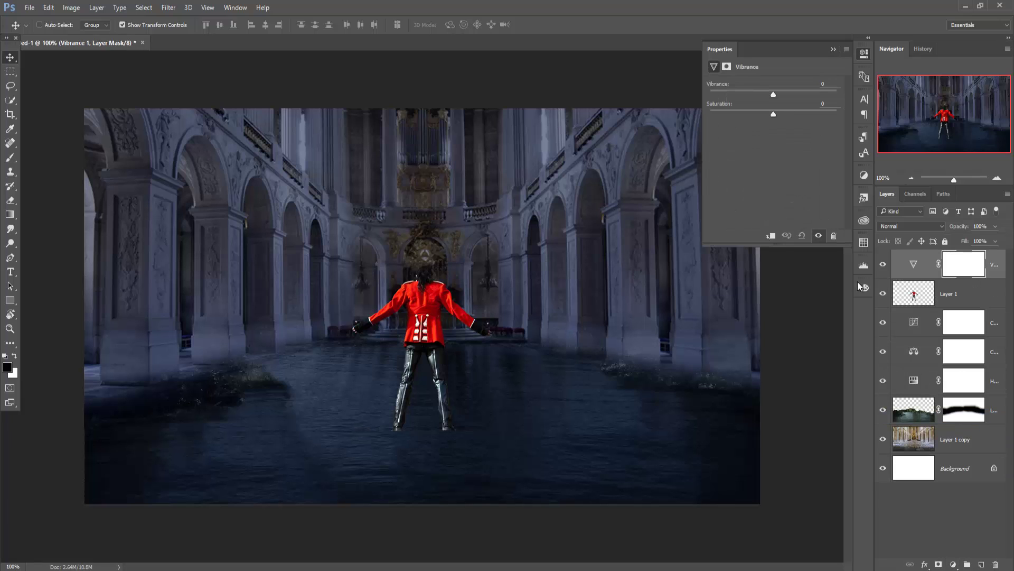
pyautogui.click(772, 236)
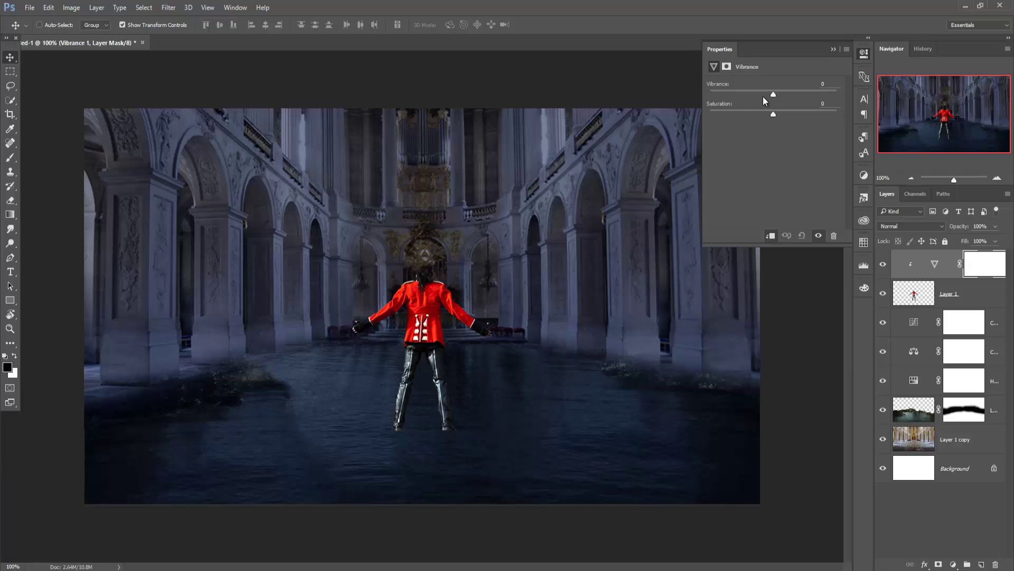
pyautogui.moveTo(772, 92); pyautogui.dragTo(764, 94)
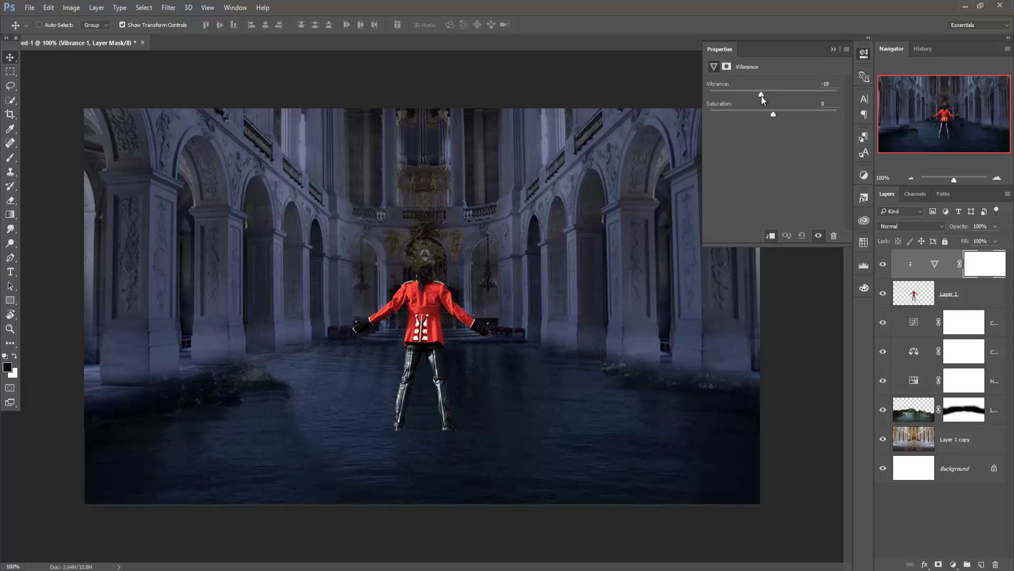
pyautogui.moveTo(762, 96); pyautogui.dragTo(763, 96)
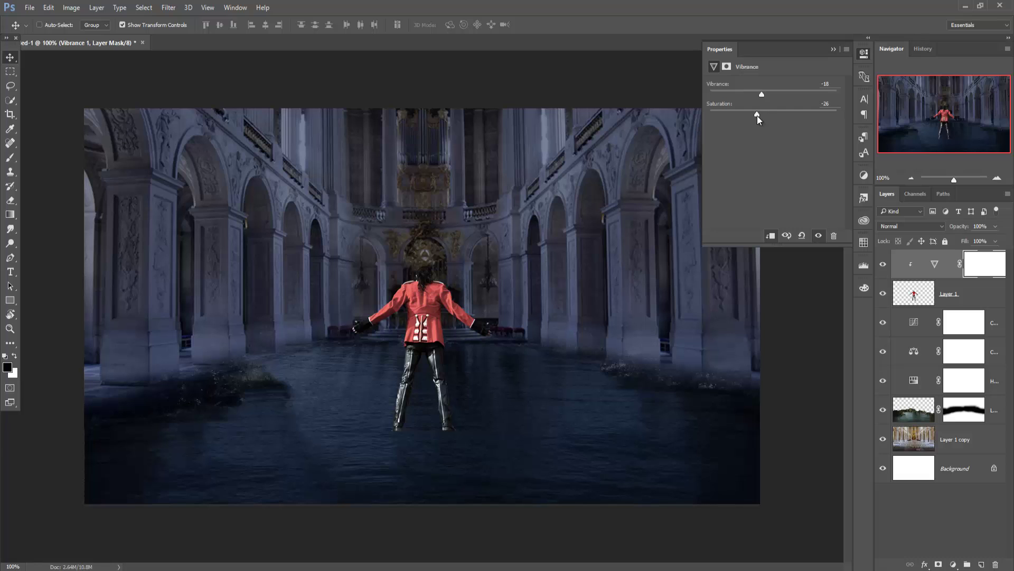
# Merge Layer 1 and its Vibrance adjustment into a single Vibrance 1 layer
pyautogui.click(986, 288)
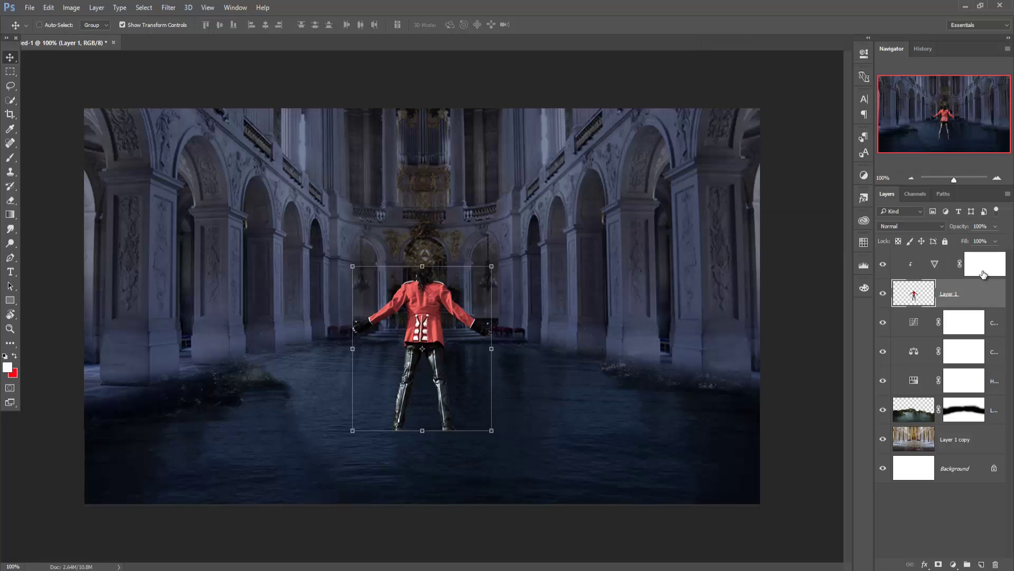
pyautogui.click(986, 269)
pyautogui.click(988, 287)
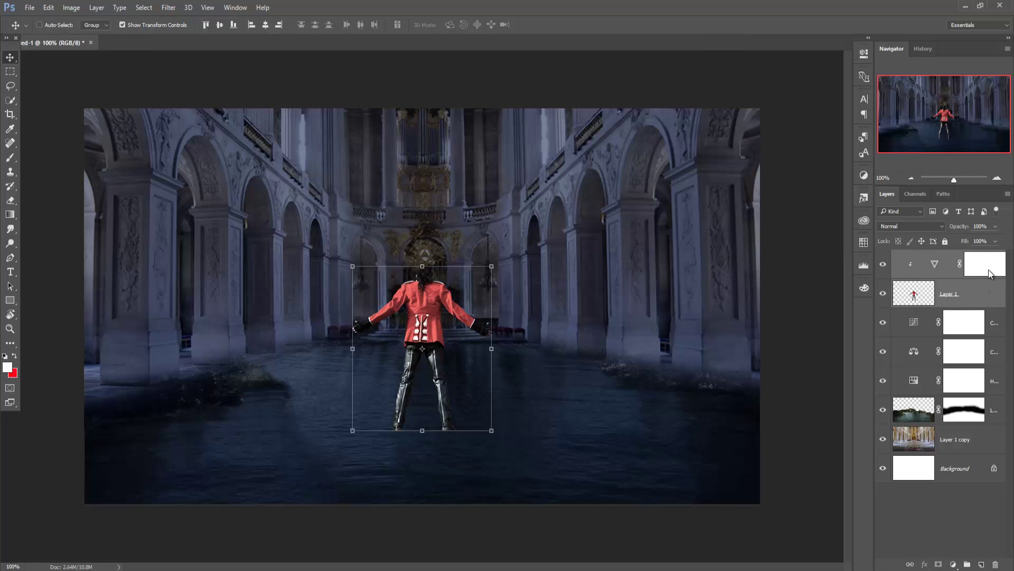
pyautogui.rightClick(988, 269)
pyautogui.rightClick(900, 256)
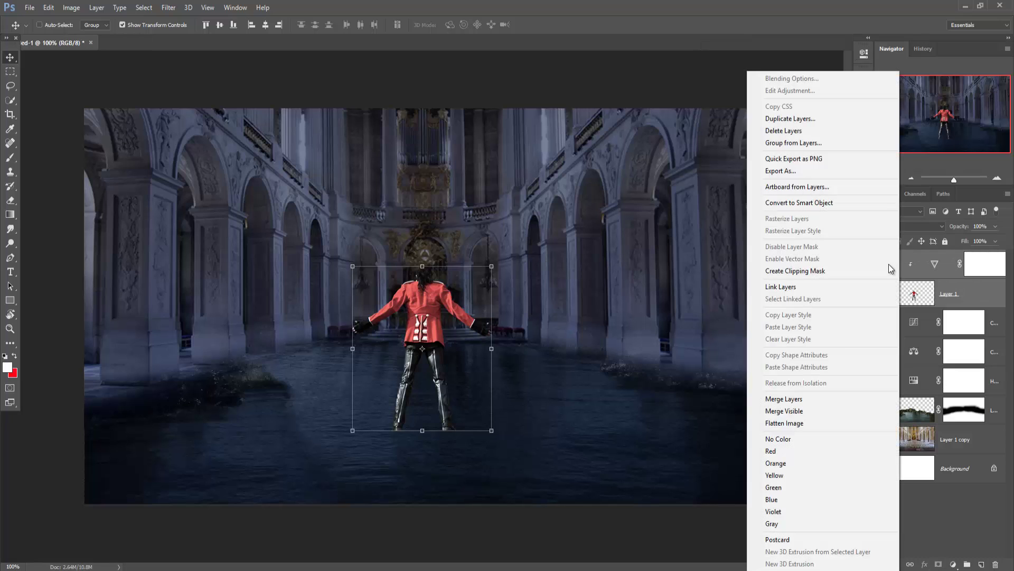
pyautogui.click(824, 400)
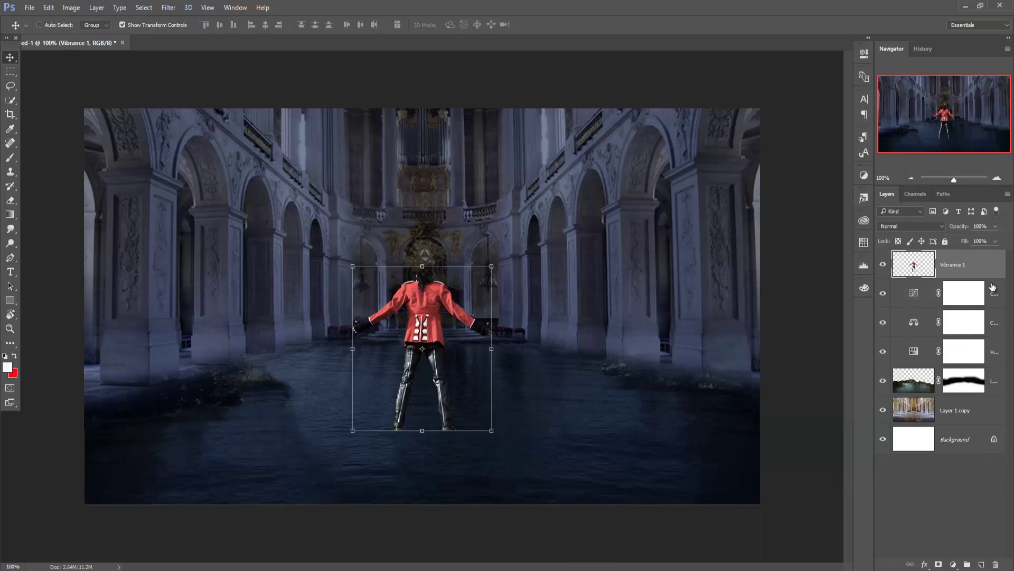
# Duplicate Vibrance 1 as Vibrance 1 copy, keeping the lower Vibrance 1 layer selected
pyautogui.rightClick(983, 268)
pyautogui.click(867, 119)
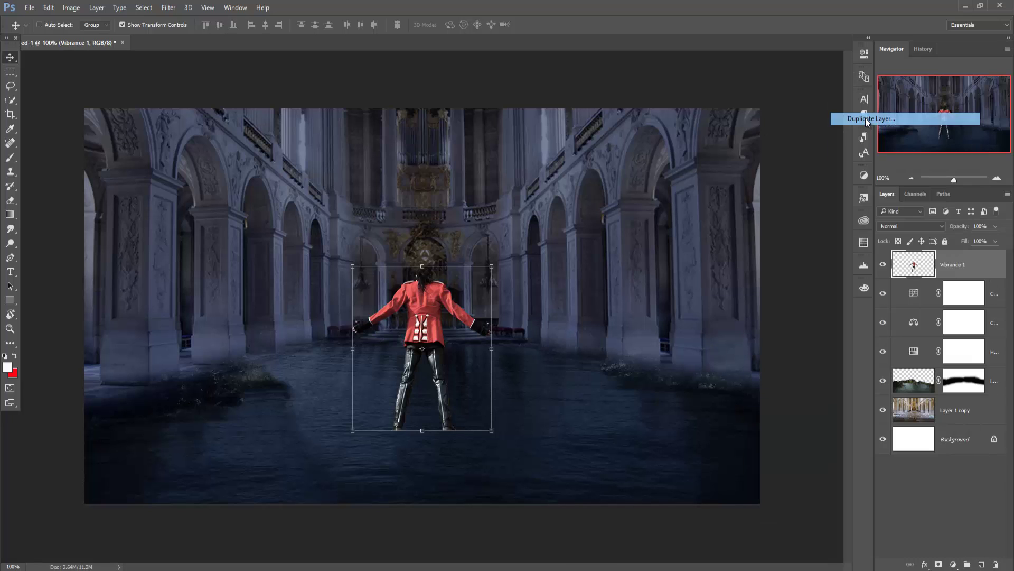
pyautogui.click(599, 178)
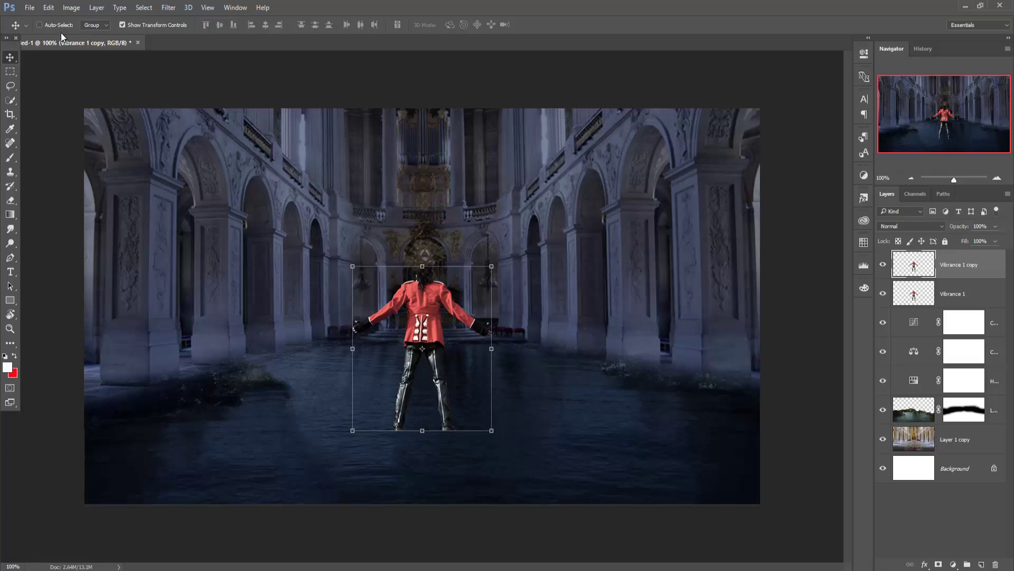
pyautogui.click(48, 7)
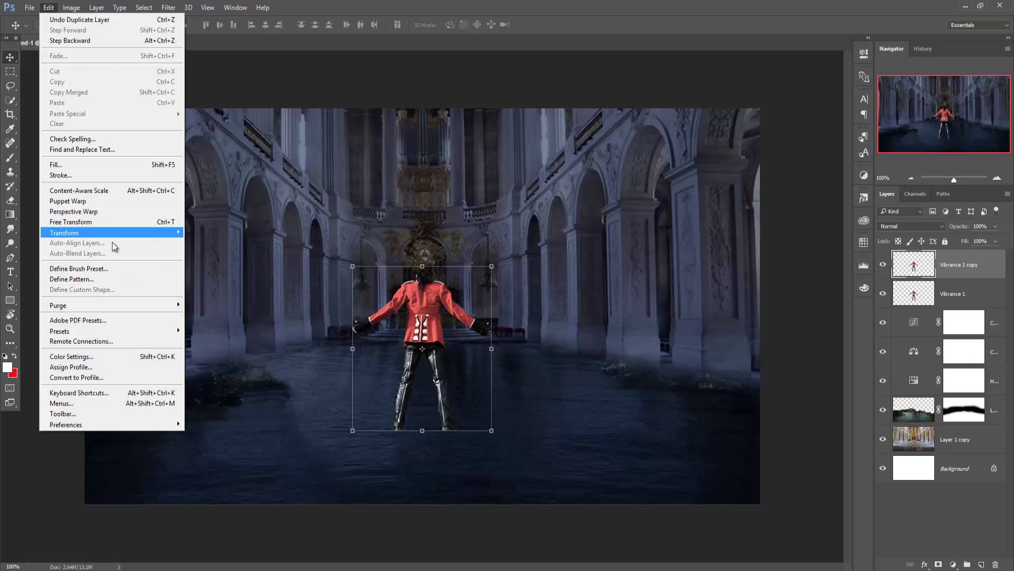
pyautogui.click(950, 293)
pyautogui.click(48, 8)
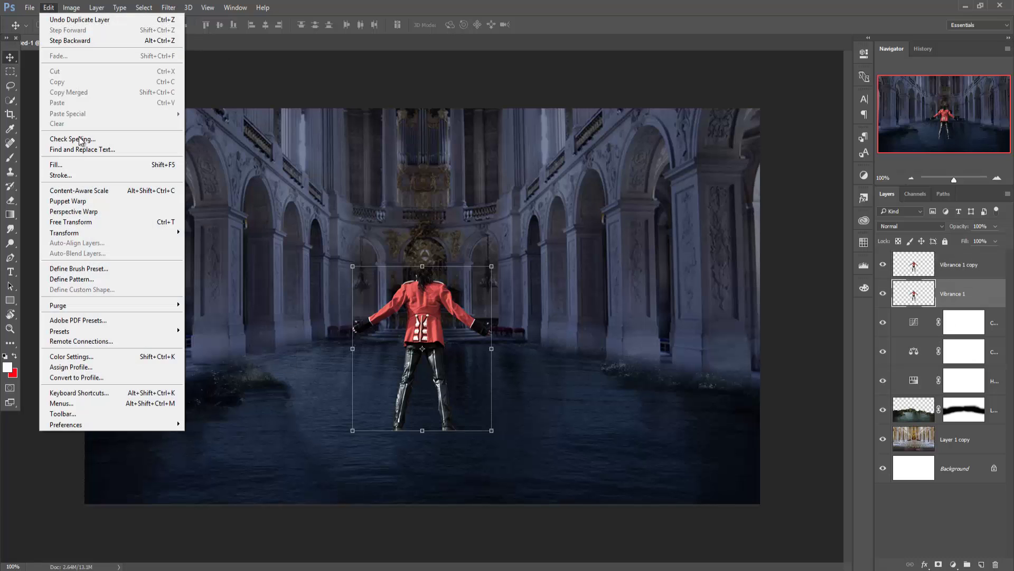
# Flip Vibrance 1 vertically, move it below the feet, and lower its opacity to 48%
pyautogui.click(273, 362)
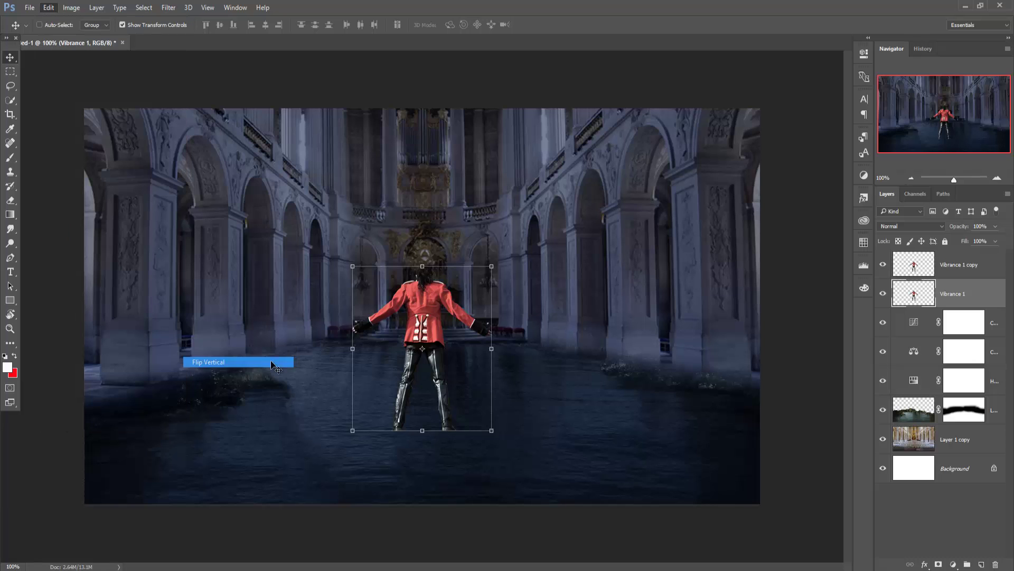
pyautogui.moveTo(423, 290); pyautogui.dragTo(419, 452)
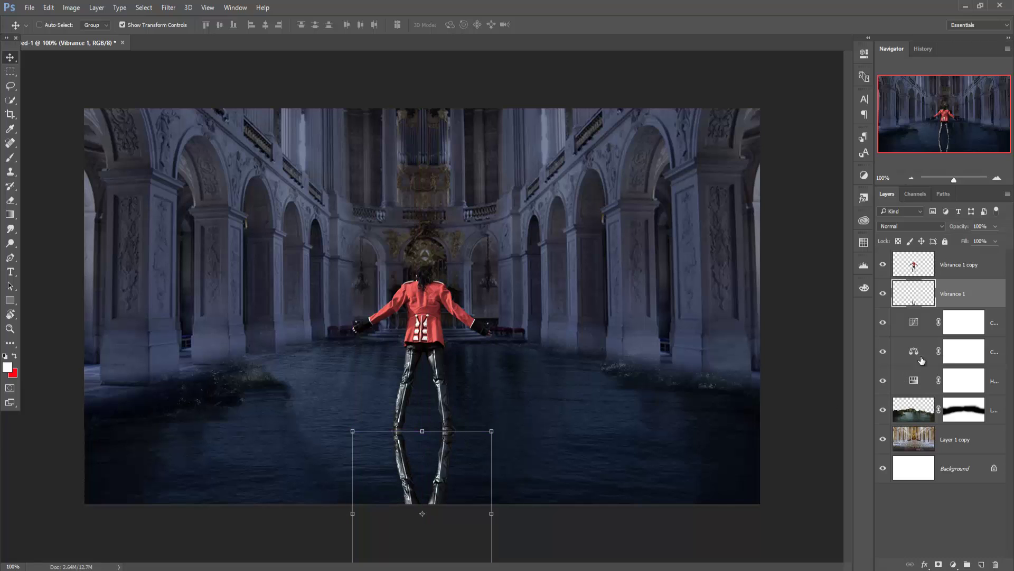
pyautogui.click(996, 226)
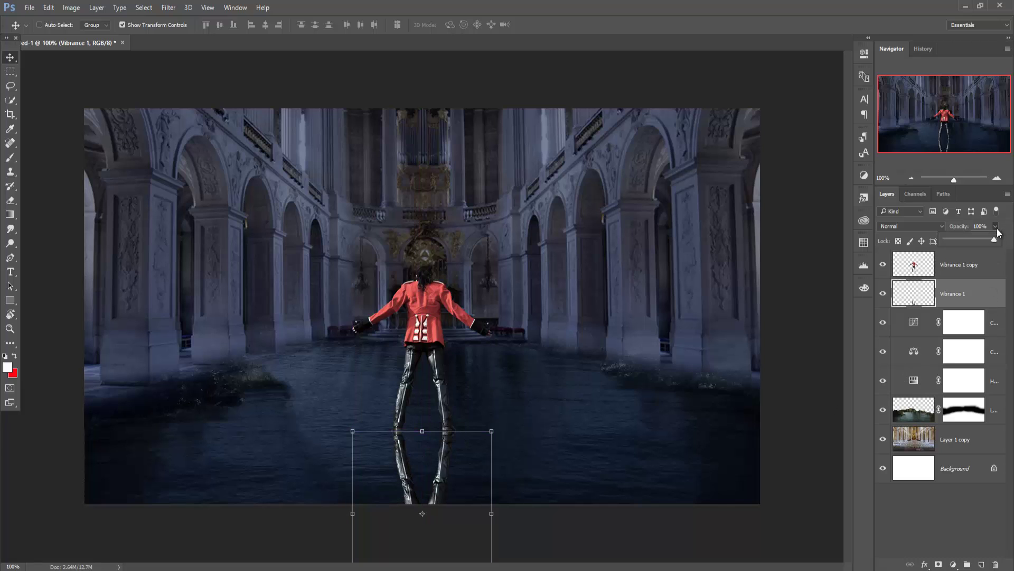
pyautogui.moveTo(988, 241); pyautogui.dragTo(968, 246)
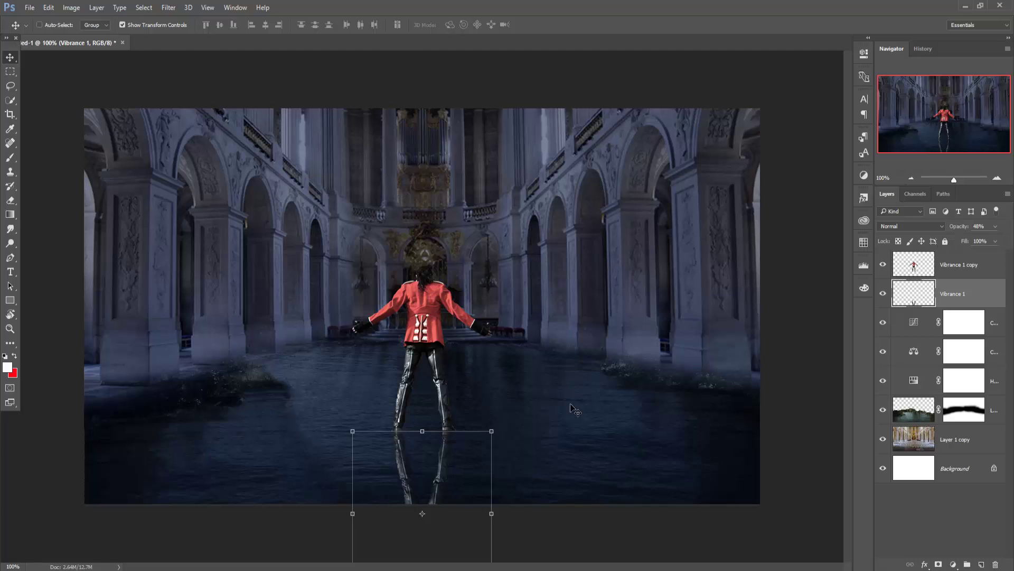
pyautogui.click(967, 267)
# Add a new layer above the figure filled with 50% gray
pyautogui.click(982, 564)
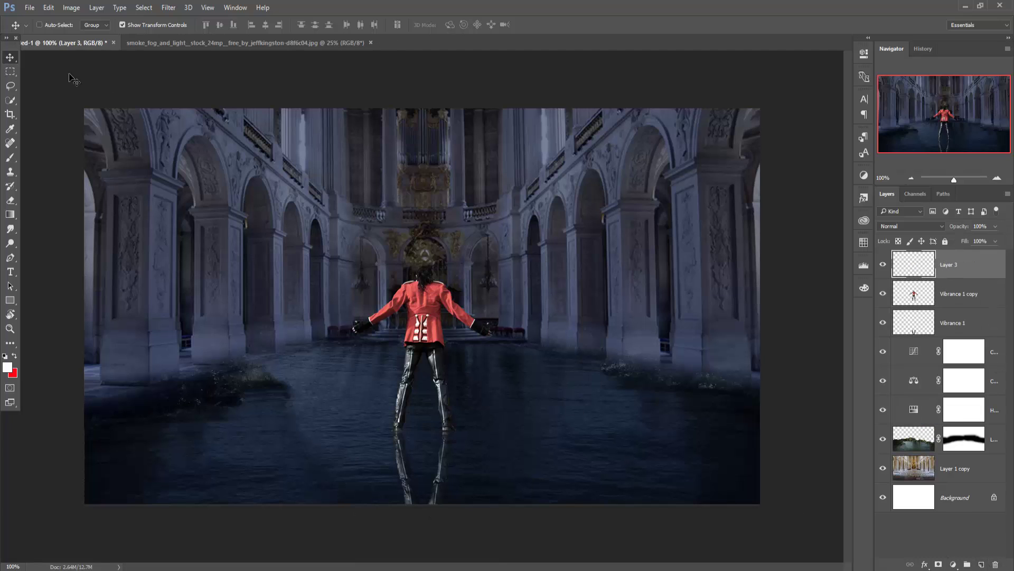
pyautogui.click(48, 7)
pyautogui.click(53, 164)
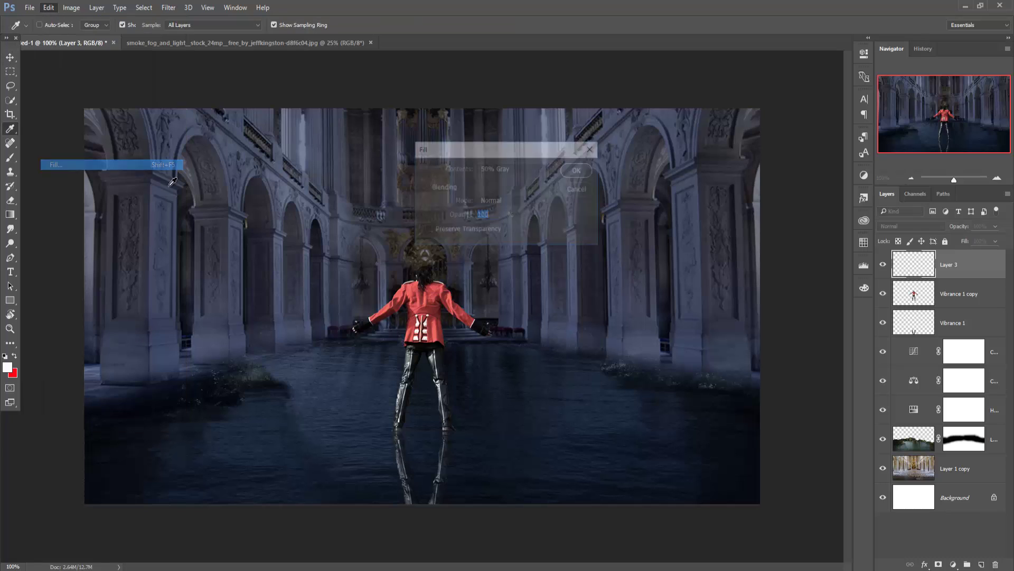
pyautogui.press('Return')
# Clip the gray layer to the Vibrance 1 copy figure and set it to Overlay blending
pyautogui.rightClick(979, 264)
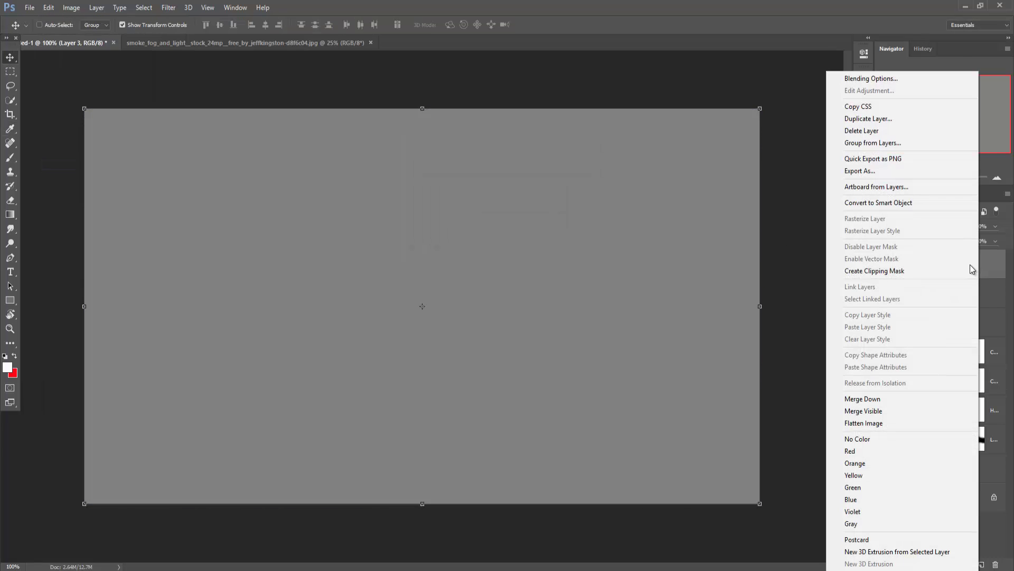
pyautogui.click(898, 271)
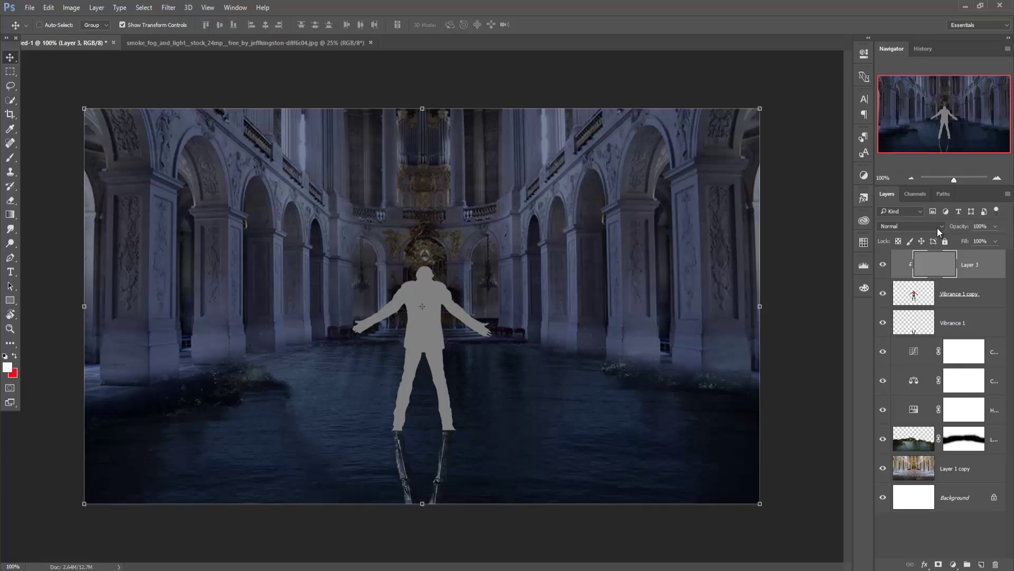
pyautogui.click(910, 226)
pyautogui.click(904, 333)
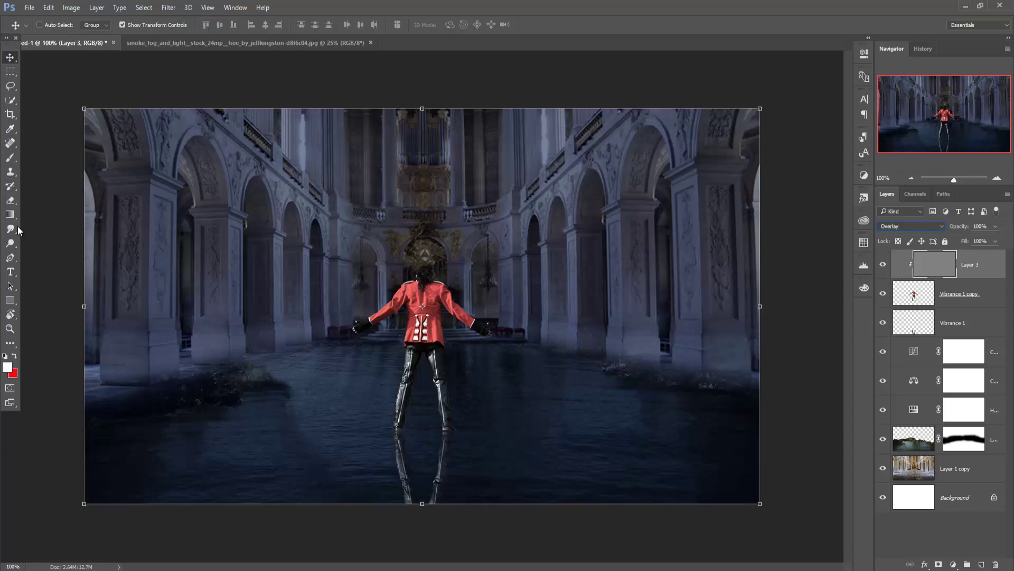
pyautogui.click(10, 244)
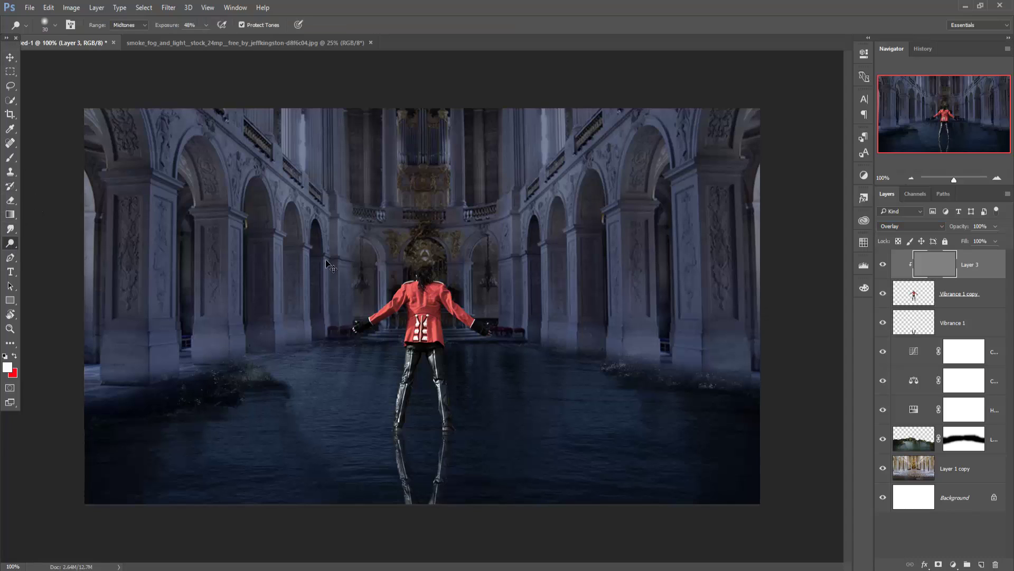
# At 300% zoom, dodge the jacket's shoulders, sleeves and back and the left trouser leg with a size-10 brush
pyautogui.hotkey('ctrl', '+')
pyautogui.hotkey('ctrl', '+')
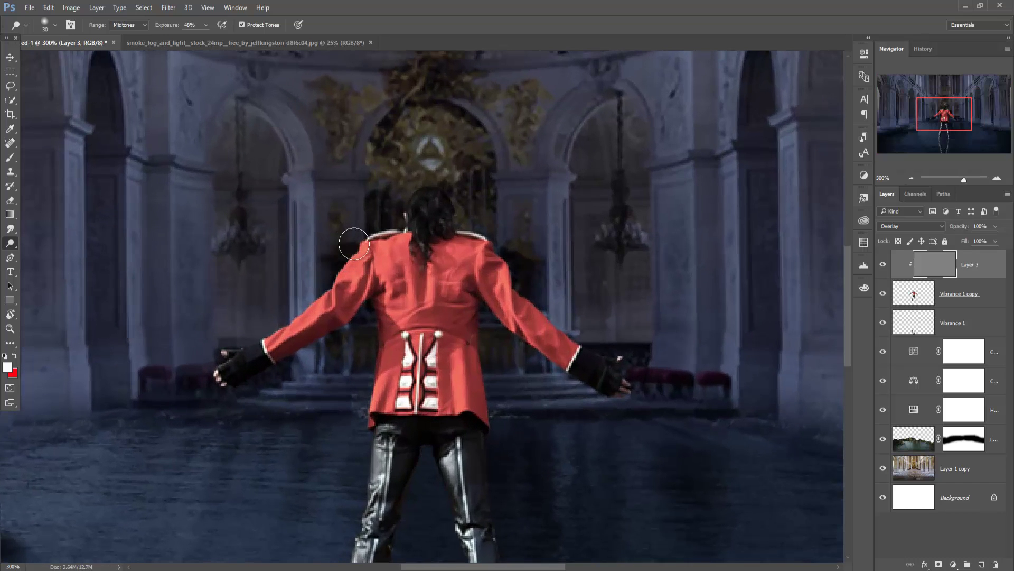
pyautogui.press('[')
pyautogui.press('[')
pyautogui.moveTo(362, 244)
pyautogui.mouseDown()
pyautogui.moveTo(325, 295)
pyautogui.moveTo(274, 336)
pyautogui.moveTo(219, 360)
pyautogui.moveTo(364, 257)
pyautogui.moveTo(370, 233)
pyautogui.moveTo(412, 204)
pyautogui.moveTo(416, 175)
pyautogui.moveTo(454, 192)
pyautogui.moveTo(523, 322)
pyautogui.moveTo(575, 331)
pyautogui.moveTo(596, 355)
pyautogui.mouseUp()
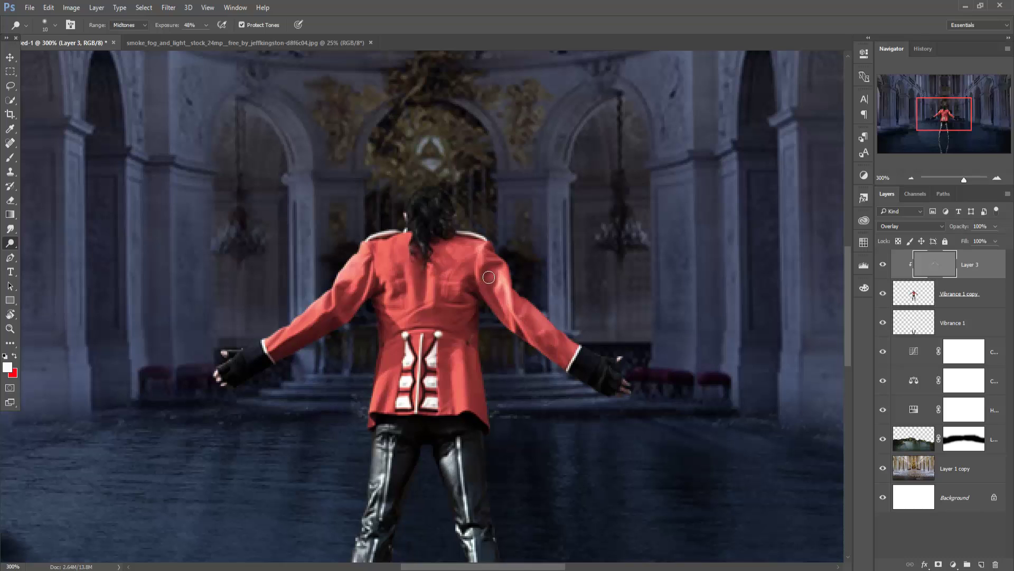
pyautogui.moveTo(489, 277); pyautogui.dragTo(466, 275)
pyautogui.moveTo(426, 305); pyautogui.dragTo(411, 293)
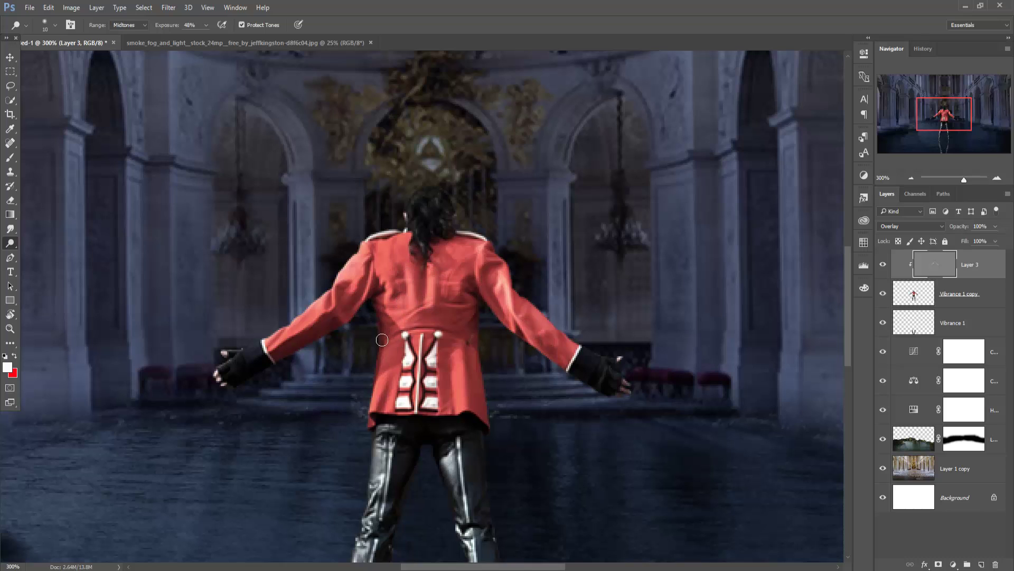
pyautogui.moveTo(458, 361)
pyautogui.mouseDown()
pyautogui.moveTo(449, 420)
pyautogui.moveTo(416, 400)
pyautogui.mouseUp()
pyautogui.moveTo(370, 500); pyautogui.dragTo(369, 526)
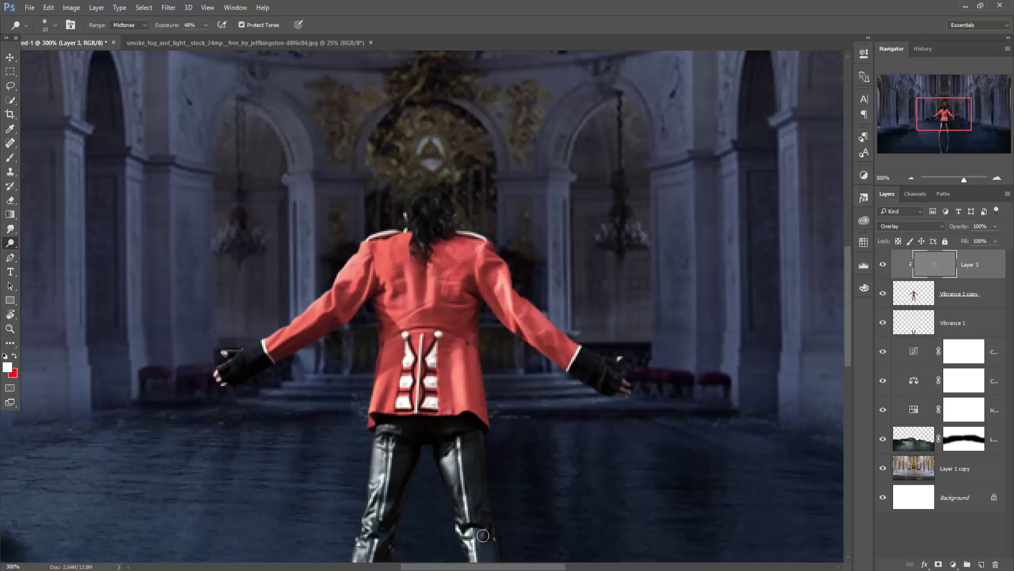
pyautogui.moveTo(445, 338); pyautogui.dragTo(388, 346)
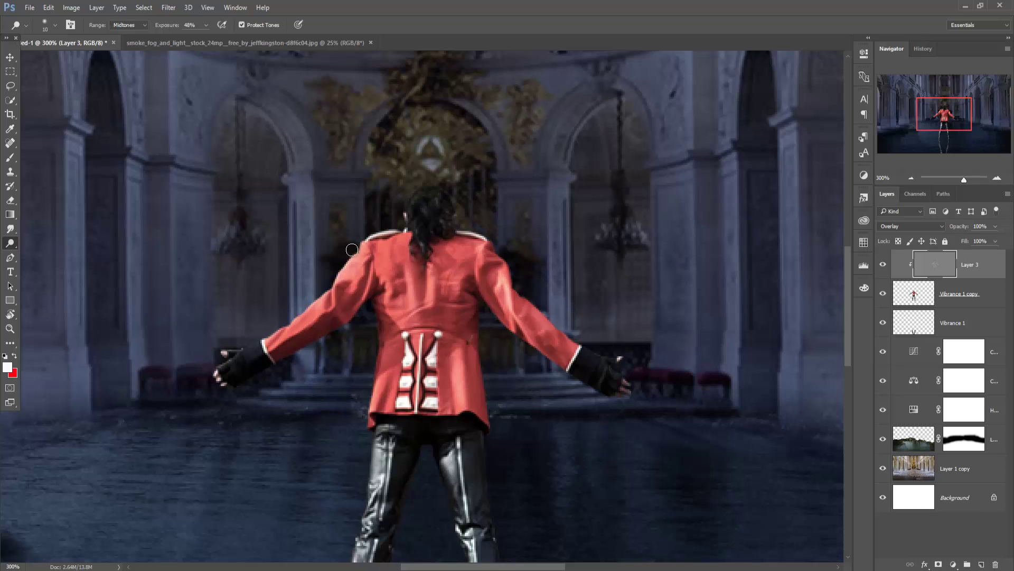
# Burn the jacket's upper back and the lower trouser leg on the gray layer
pyautogui.rightClick(13, 249)
pyautogui.click(48, 255)
pyautogui.moveTo(372, 265)
pyautogui.mouseDown()
pyautogui.moveTo(268, 353)
pyautogui.moveTo(301, 322)
pyautogui.moveTo(393, 380)
pyautogui.mouseUp()
pyautogui.moveTo(412, 274); pyautogui.dragTo(423, 370)
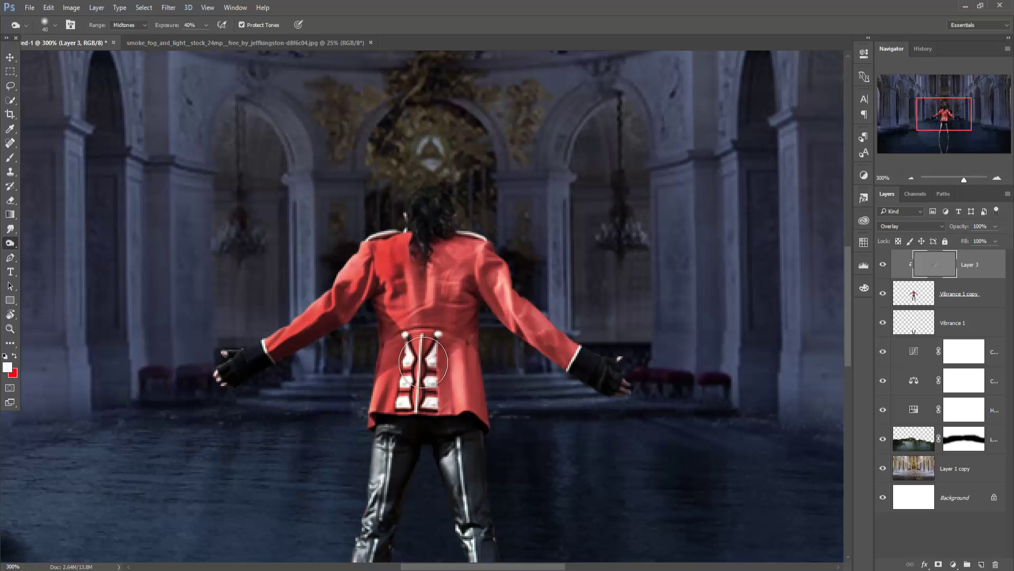
pyautogui.moveTo(423, 211)
pyautogui.mouseDown()
pyautogui.moveTo(449, 370)
pyautogui.moveTo(503, 238)
pyautogui.moveTo(607, 380)
pyautogui.moveTo(460, 317)
pyautogui.moveTo(480, 469)
pyautogui.moveTo(449, 412)
pyautogui.moveTo(371, 459)
pyautogui.moveTo(364, 533)
pyautogui.mouseUp()
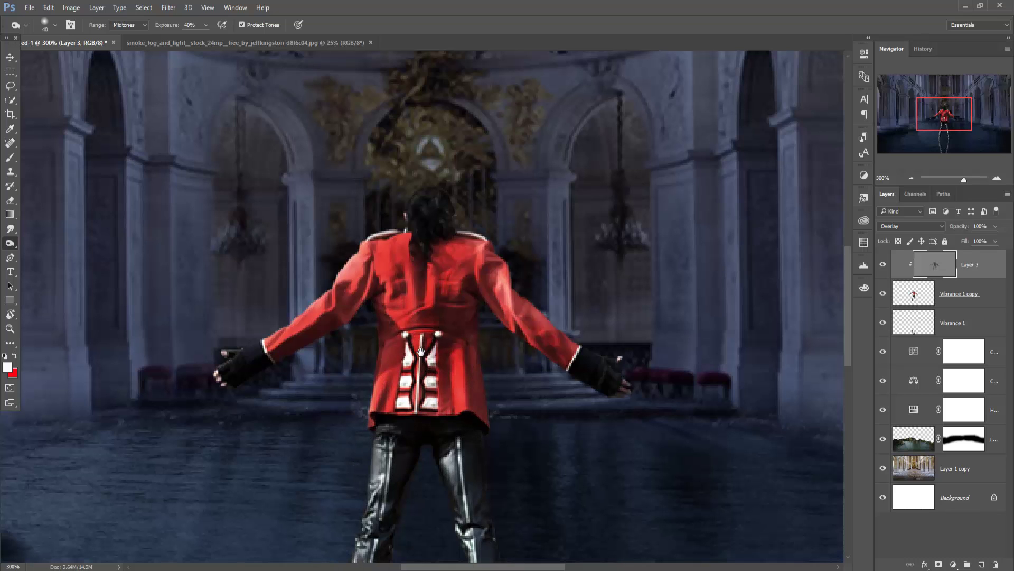
pyautogui.moveTo(421, 352); pyautogui.dragTo(433, 218)
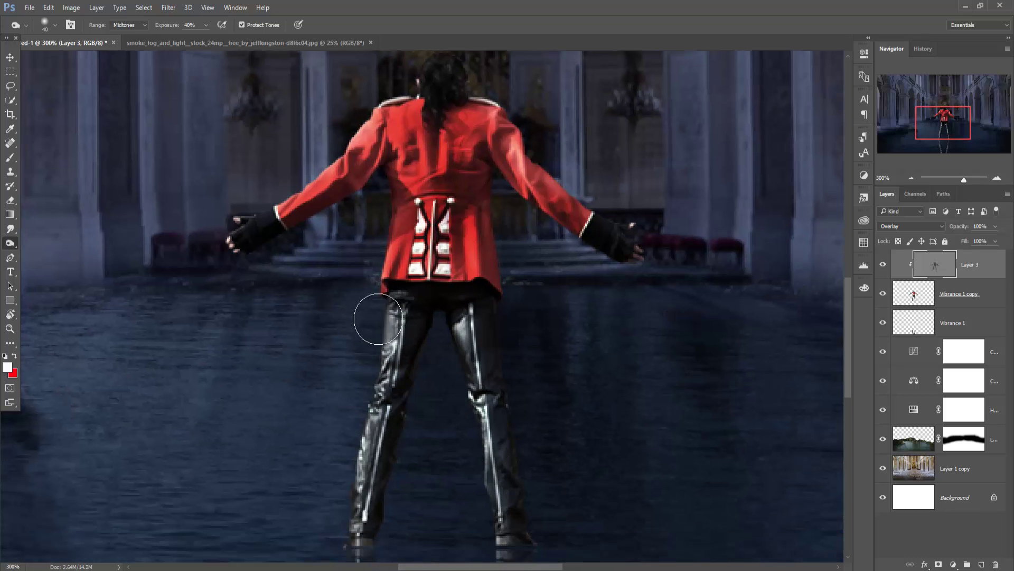
pyautogui.moveTo(370, 407)
pyautogui.mouseDown()
pyautogui.moveTo(349, 542)
pyautogui.moveTo(370, 534)
pyautogui.mouseUp()
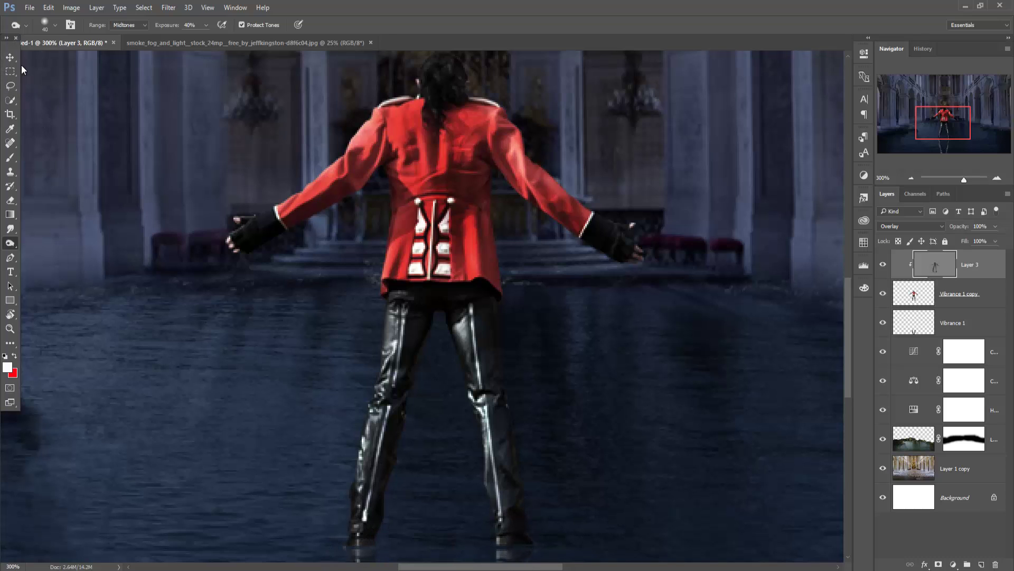
# Zoom back out to 100% to show the whole composition
pyautogui.click(10, 57)
pyautogui.hotkey('ctrl', '-')
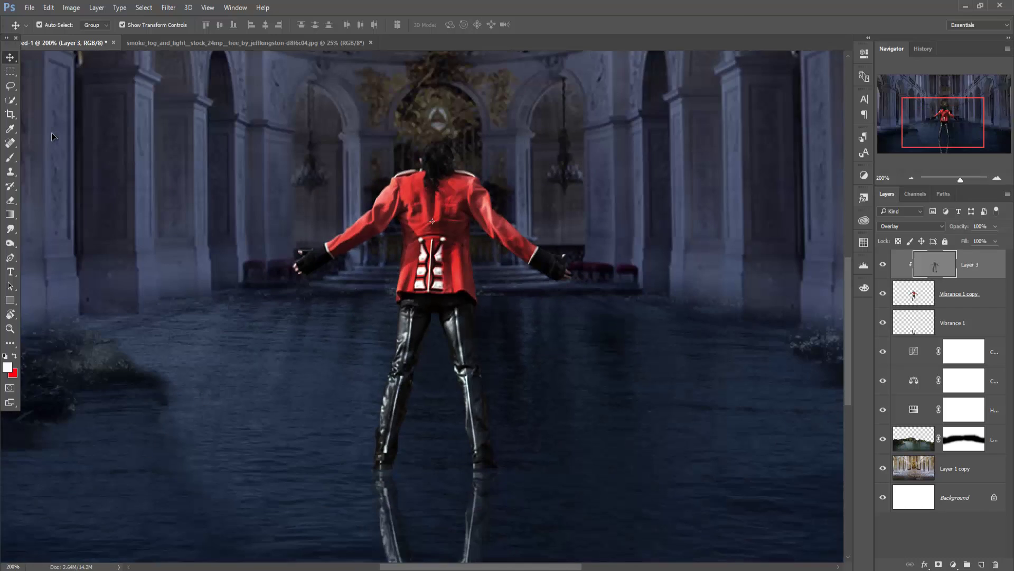
pyautogui.hotkey('ctrl', '-')
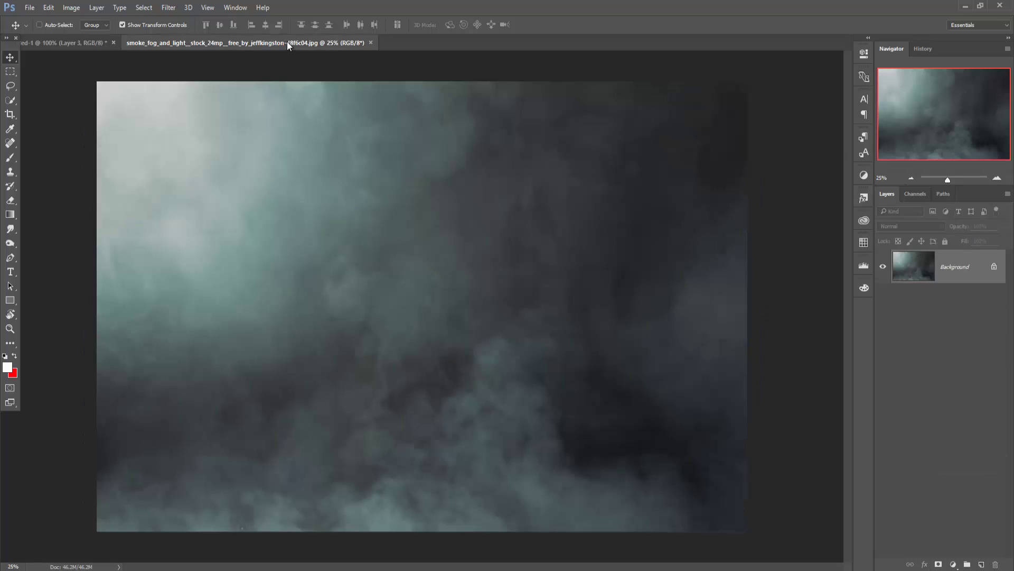
# Bring the smoke_fog photo into the composition as a new layer and close its document
pyautogui.moveTo(285, 43)
pyautogui.mouseDown()
pyautogui.moveTo(282, 93)
pyautogui.moveTo(743, 131)
pyautogui.mouseUp()
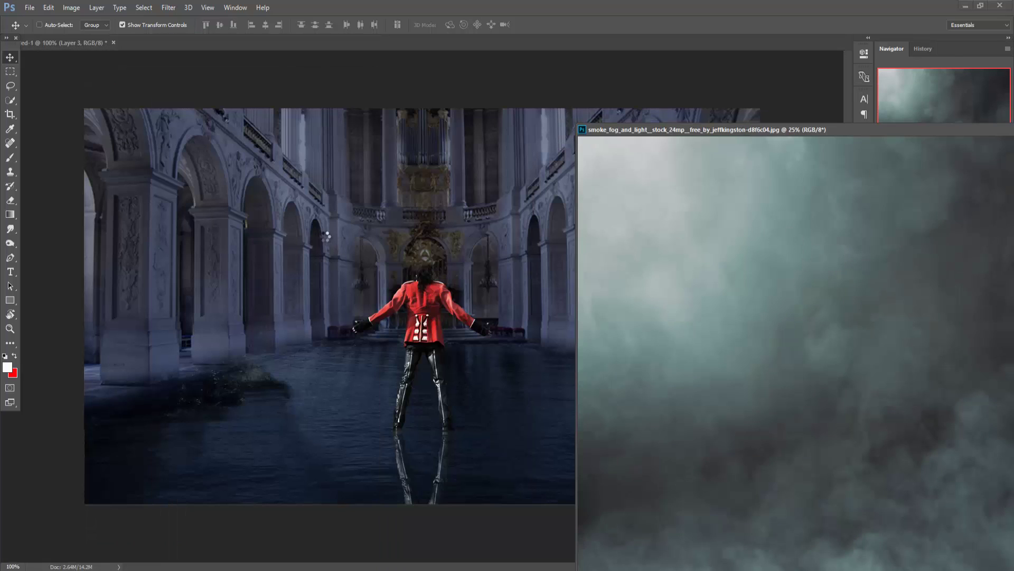
pyautogui.moveTo(792, 231); pyautogui.dragTo(324, 240)
pyautogui.moveTo(961, 135); pyautogui.dragTo(586, 173)
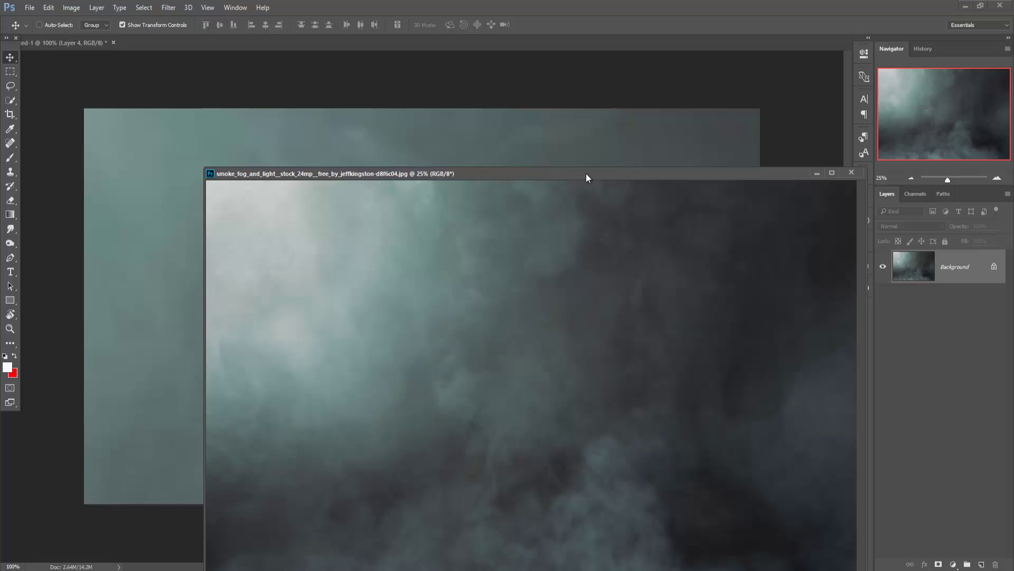
pyautogui.click(816, 173)
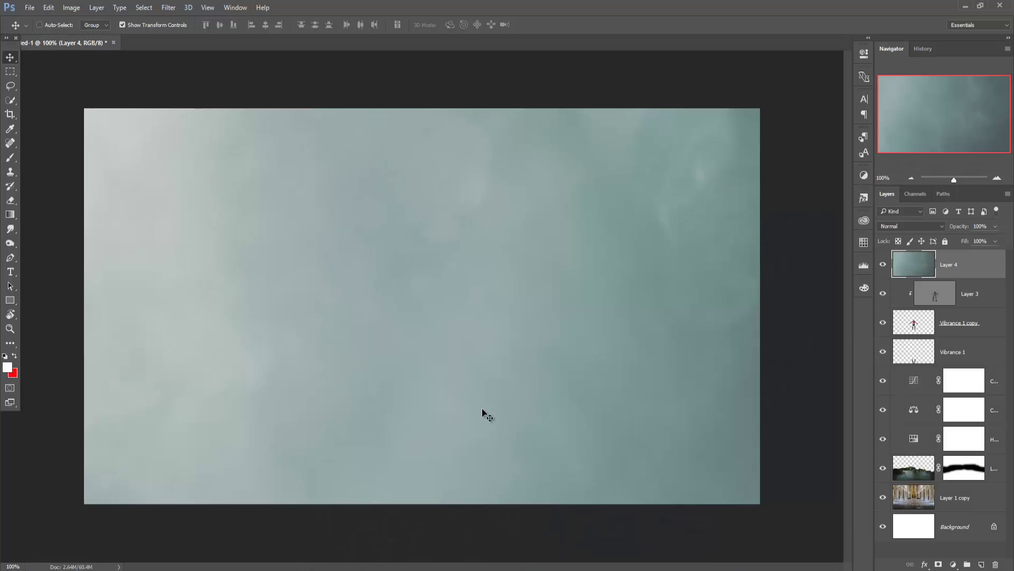
# Scale fog Layer 4 to fill the canvas and move it beneath the Vibrance 1 layers
pyautogui.moveTo(563, 268); pyautogui.dragTo(594, 343)
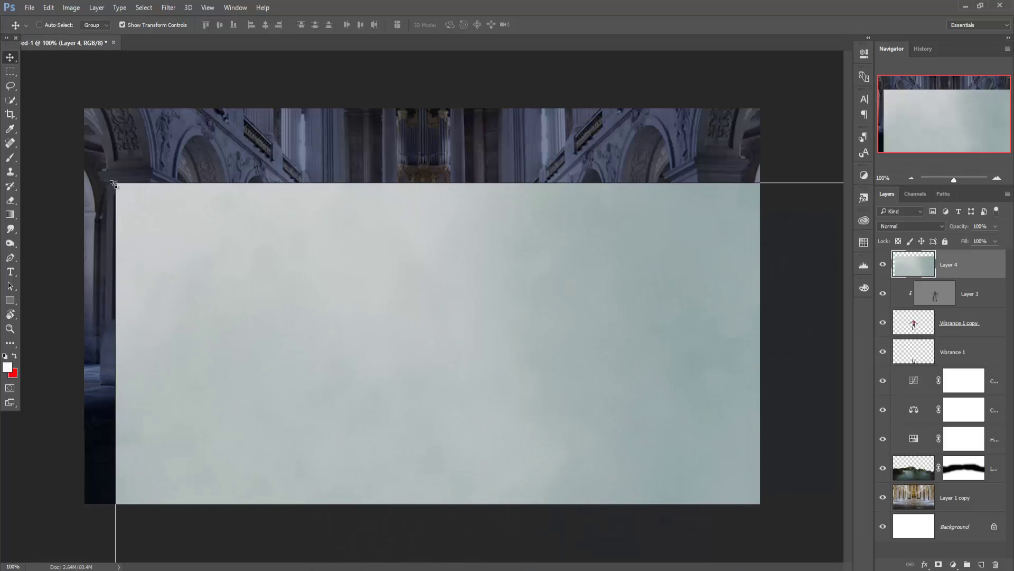
pyautogui.moveTo(113, 183); pyautogui.dragTo(74, 110)
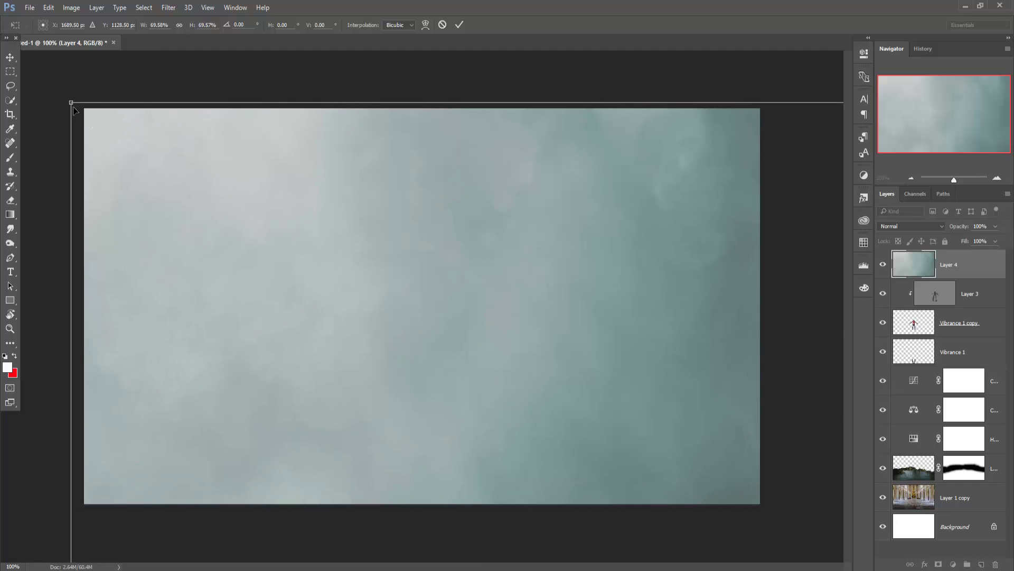
pyautogui.moveTo(187, 165)
pyautogui.mouseDown()
pyautogui.moveTo(173, 117)
pyautogui.moveTo(458, 320)
pyautogui.mouseUp()
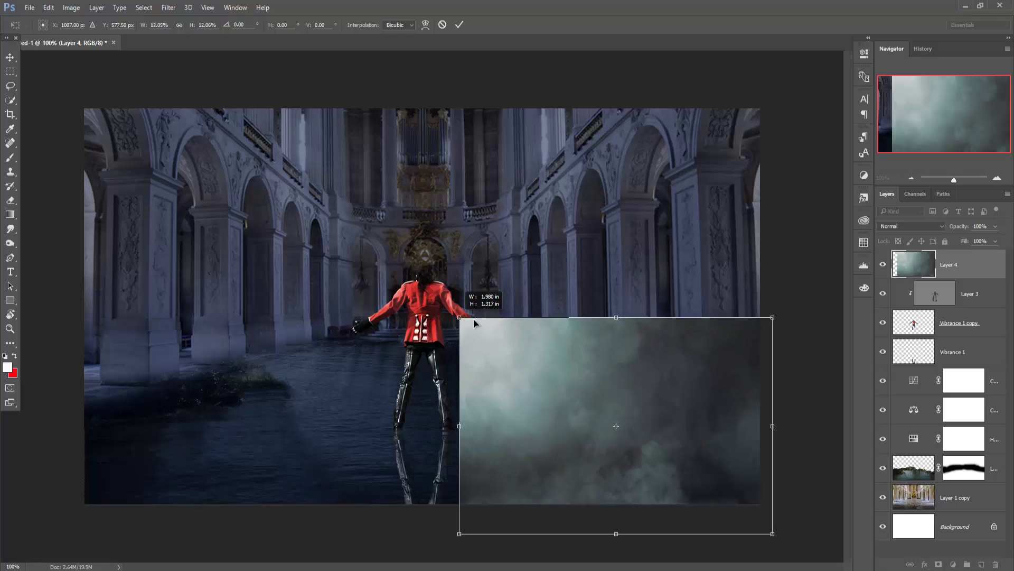
pyautogui.moveTo(655, 391); pyautogui.dragTo(277, 177)
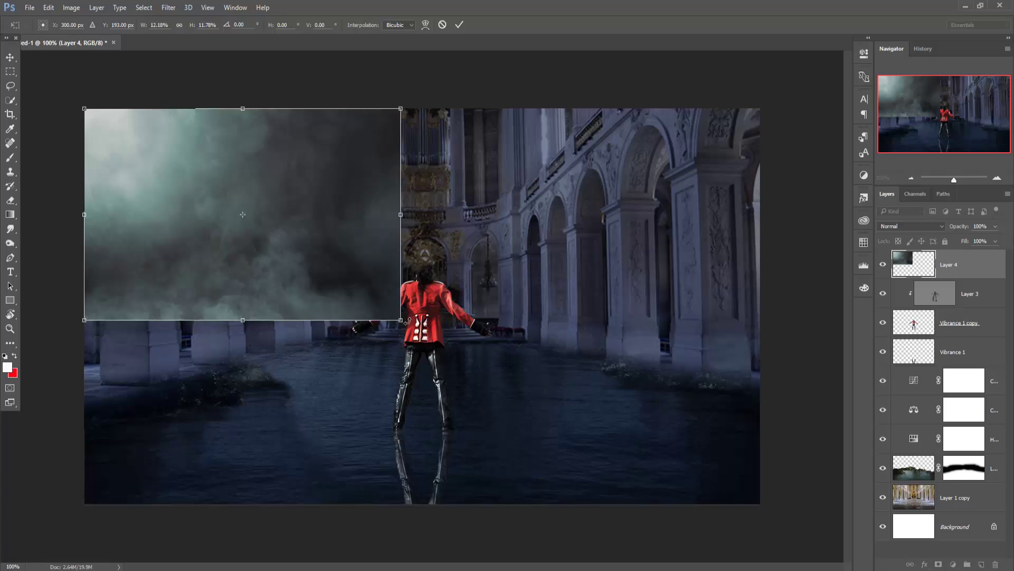
pyautogui.moveTo(402, 320); pyautogui.dragTo(760, 503)
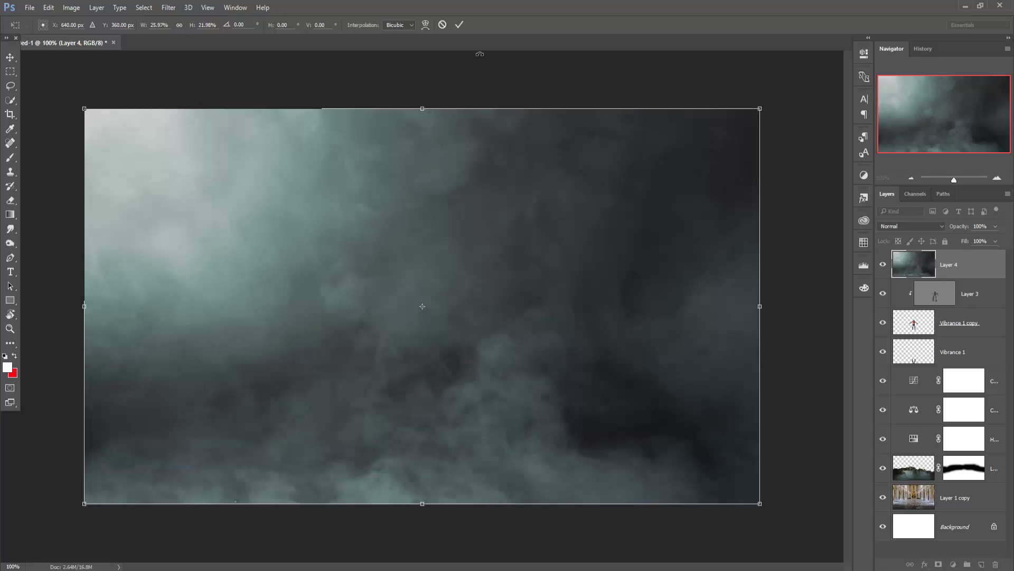
pyautogui.click(460, 27)
pyautogui.moveTo(975, 264); pyautogui.dragTo(988, 359)
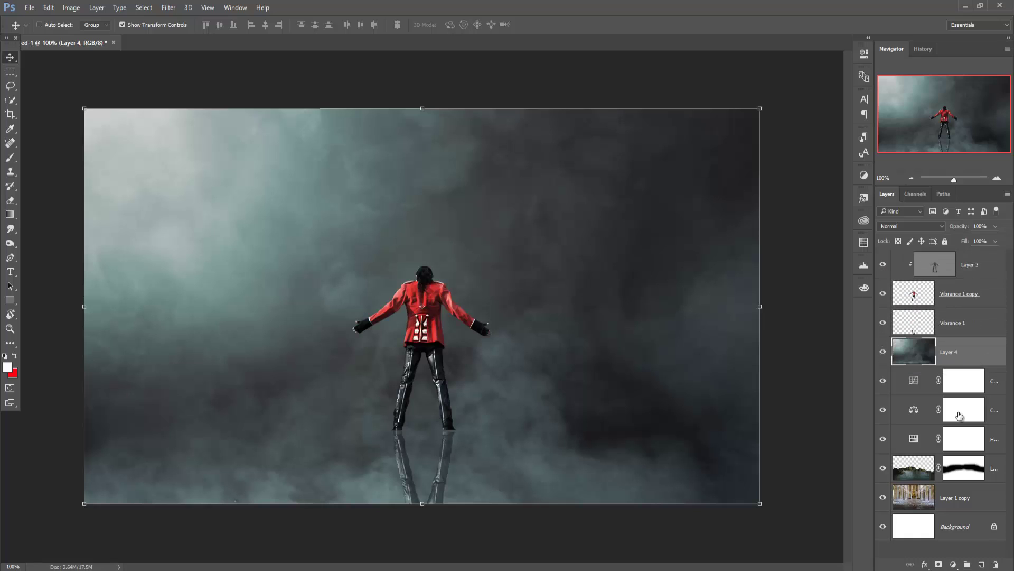
# Mask fog Layer 4 and thin the fog over the floor and reflection with a 9% black brush
pyautogui.click(939, 563)
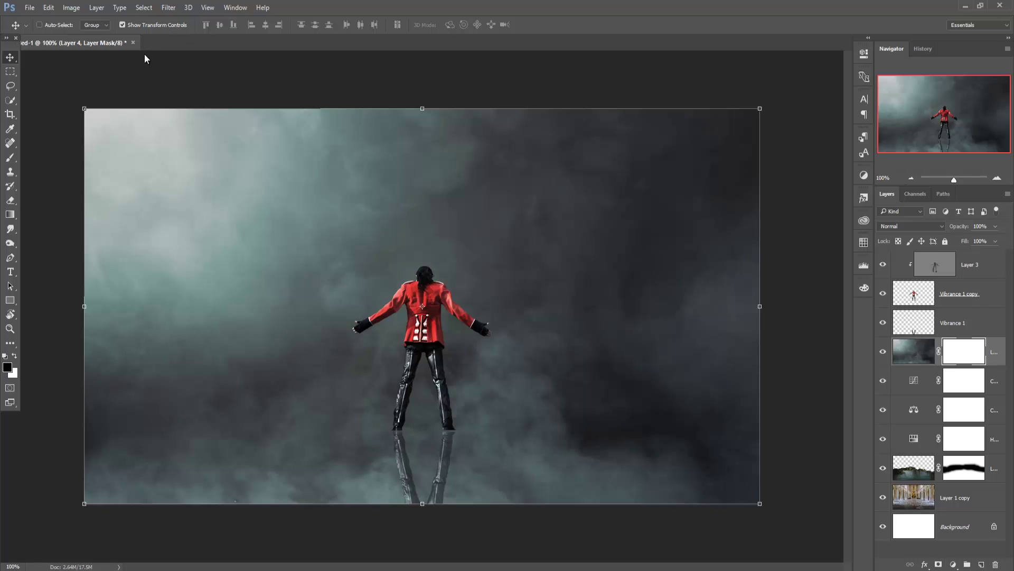
pyautogui.click(11, 159)
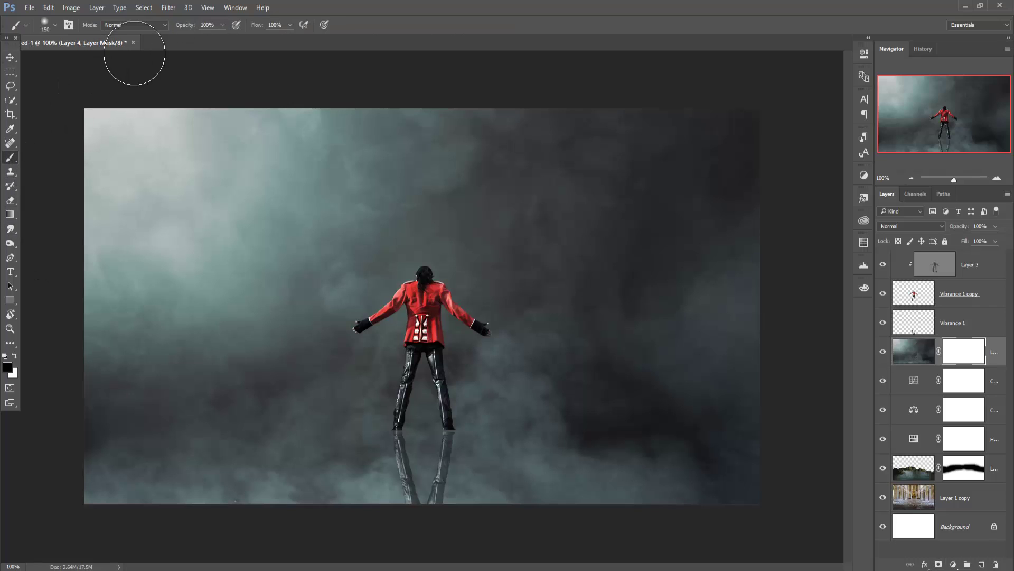
pyautogui.click(222, 25)
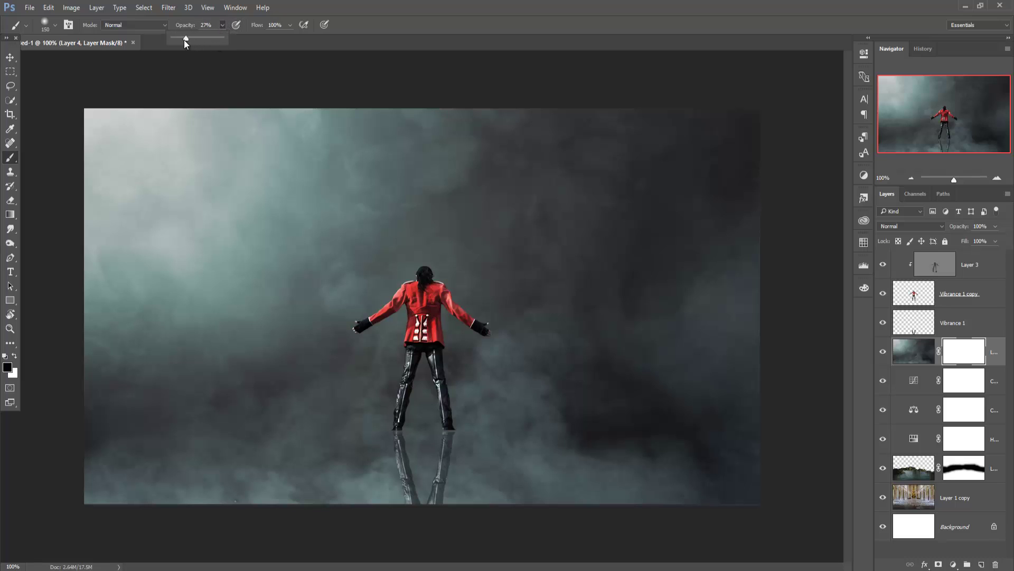
pyautogui.moveTo(177, 40); pyautogui.dragTo(176, 40)
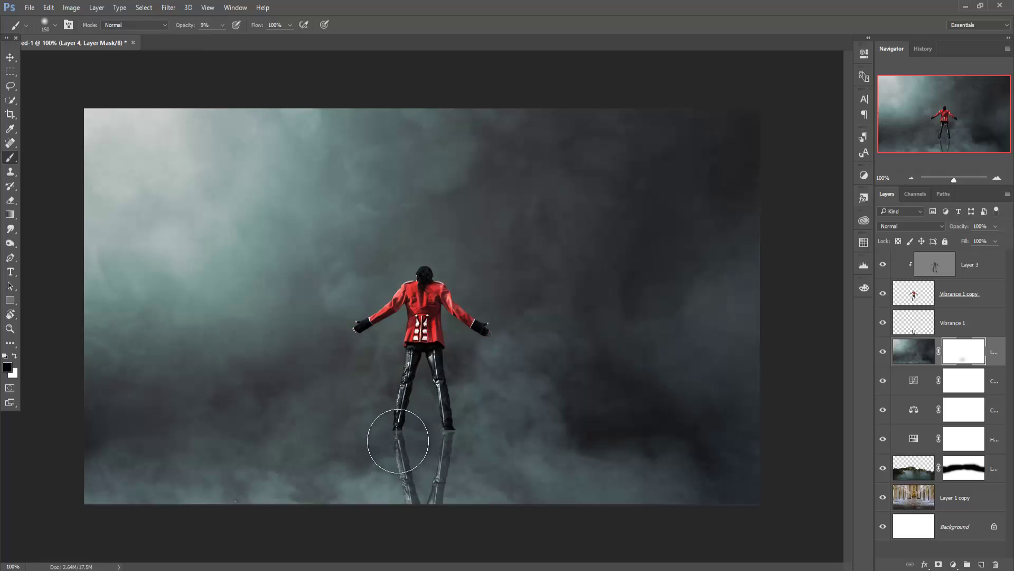
pyautogui.moveTo(396, 437); pyautogui.dragTo(389, 426)
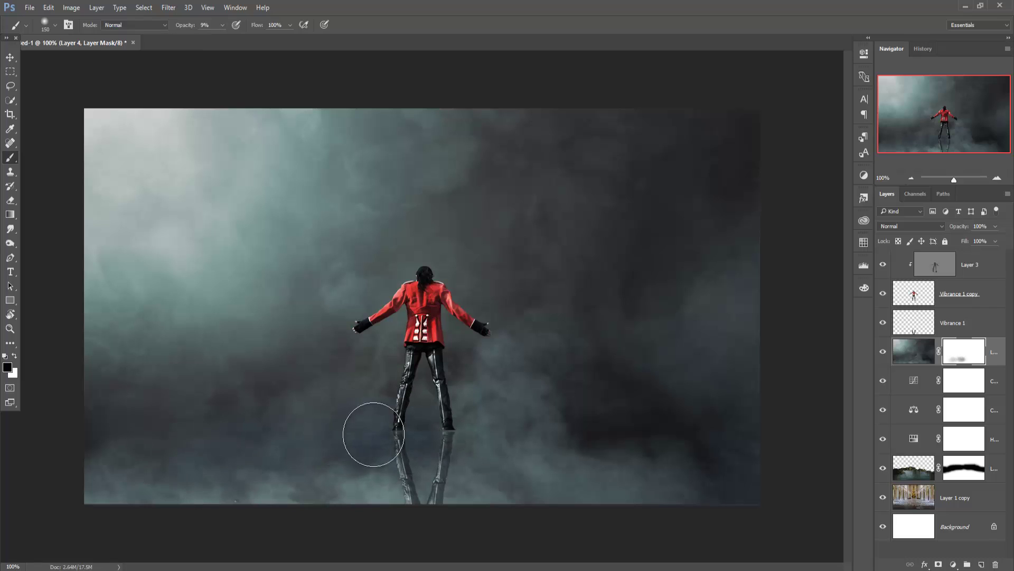
pyautogui.moveTo(238, 442)
pyautogui.mouseDown()
pyautogui.moveTo(171, 452)
pyautogui.moveTo(181, 430)
pyautogui.moveTo(118, 426)
pyautogui.moveTo(131, 471)
pyautogui.moveTo(163, 433)
pyautogui.moveTo(370, 385)
pyautogui.moveTo(352, 380)
pyautogui.moveTo(272, 445)
pyautogui.moveTo(335, 481)
pyautogui.moveTo(326, 507)
pyautogui.moveTo(197, 498)
pyautogui.moveTo(288, 516)
pyautogui.moveTo(503, 492)
pyautogui.moveTo(509, 469)
pyautogui.moveTo(562, 426)
pyautogui.moveTo(547, 442)
pyautogui.moveTo(575, 426)
pyautogui.moveTo(591, 468)
pyautogui.moveTo(749, 484)
pyautogui.moveTo(550, 430)
pyautogui.moveTo(736, 385)
pyautogui.moveTo(726, 403)
pyautogui.moveTo(595, 355)
pyautogui.moveTo(487, 385)
pyautogui.moveTo(441, 378)
pyautogui.mouseUp()
# Paint away fog over the columns, arches, balcony and the figure's legs and torso
pyautogui.moveTo(368, 166)
pyautogui.mouseDown()
pyautogui.moveTo(432, 109)
pyautogui.moveTo(319, 315)
pyautogui.moveTo(136, 254)
pyautogui.moveTo(207, 260)
pyautogui.moveTo(306, 238)
pyautogui.mouseUp()
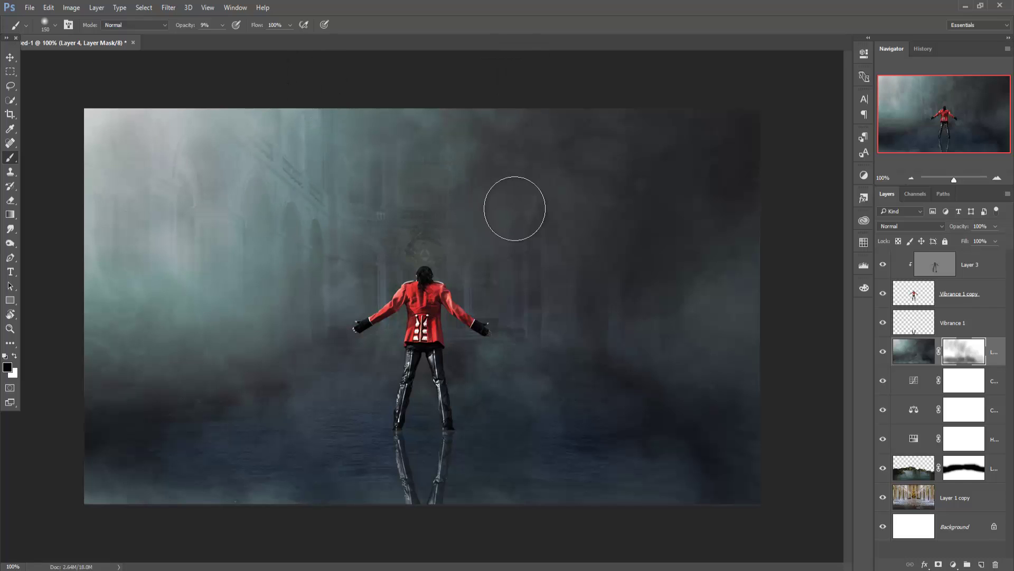
pyautogui.moveTo(671, 114)
pyautogui.mouseDown()
pyautogui.moveTo(708, 102)
pyautogui.moveTo(713, 229)
pyautogui.mouseUp()
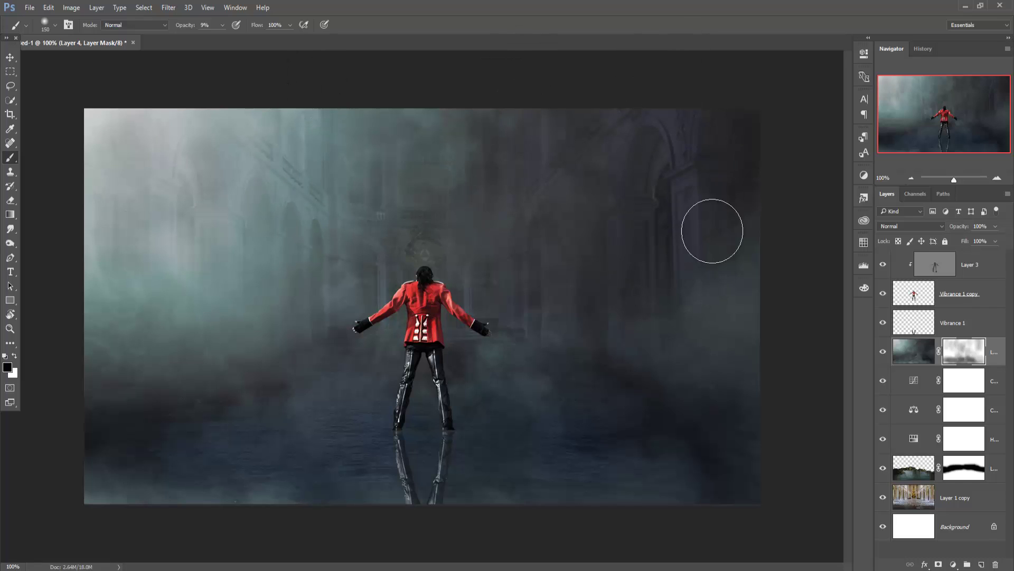
pyautogui.moveTo(265, 274); pyautogui.dragTo(193, 329)
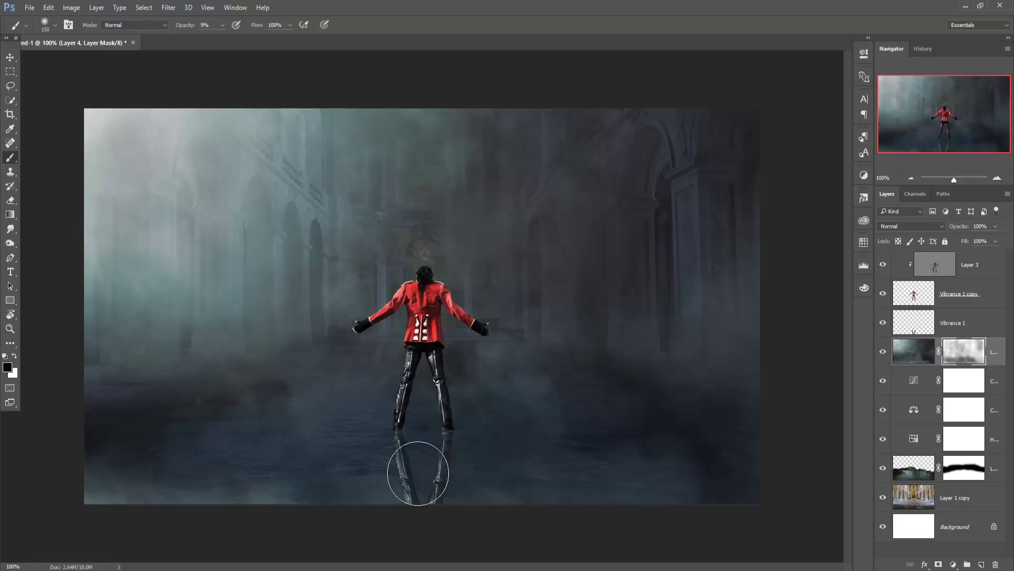
pyautogui.moveTo(415, 471)
pyautogui.mouseDown()
pyautogui.moveTo(438, 374)
pyautogui.moveTo(415, 300)
pyautogui.moveTo(398, 452)
pyautogui.moveTo(421, 464)
pyautogui.moveTo(444, 412)
pyautogui.mouseUp()
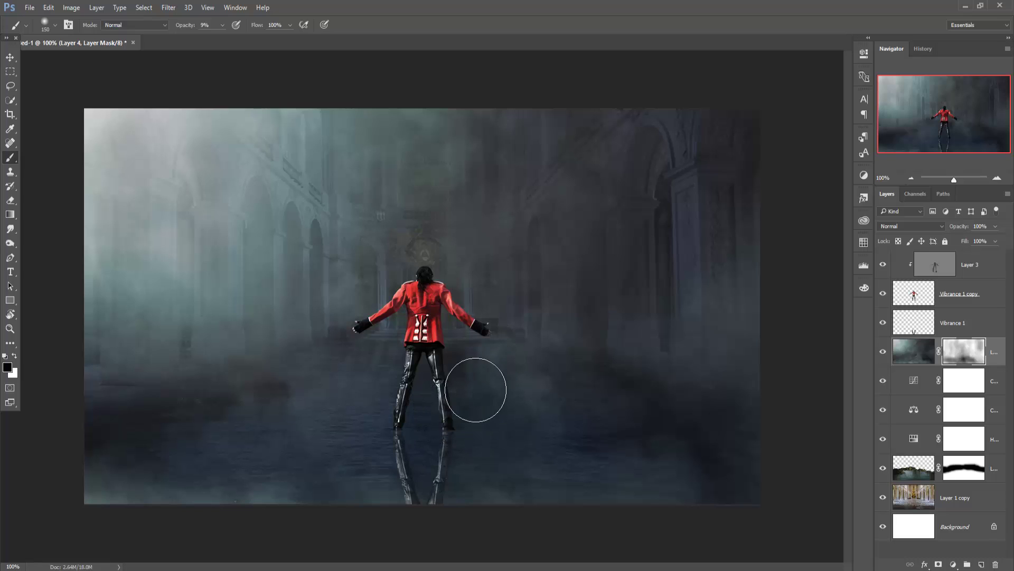
pyautogui.moveTo(450, 187)
pyautogui.mouseDown()
pyautogui.moveTo(405, 80)
pyautogui.moveTo(410, 297)
pyautogui.moveTo(387, 98)
pyautogui.moveTo(327, 250)
pyautogui.mouseUp()
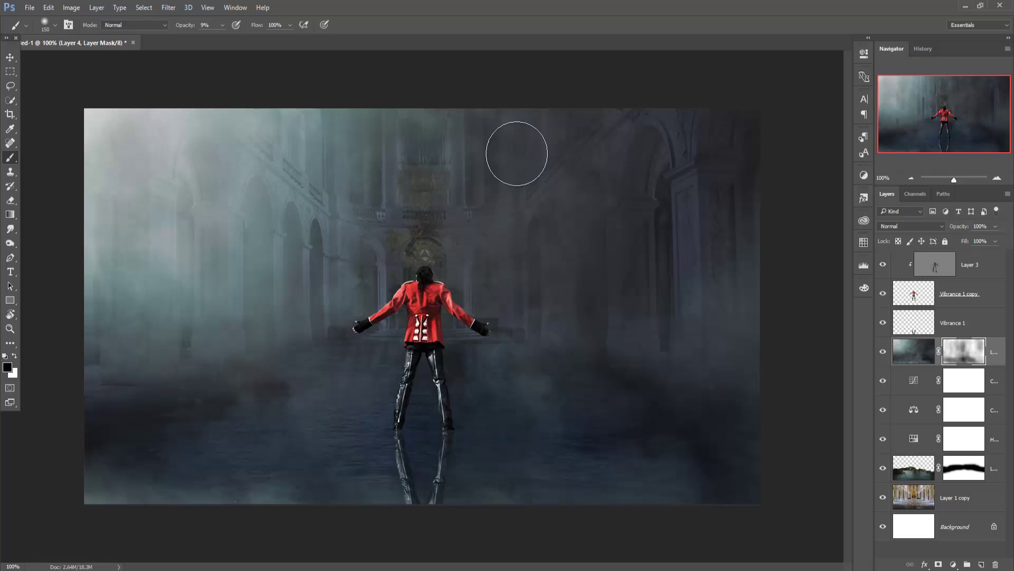
pyautogui.moveTo(516, 154)
pyautogui.mouseDown()
pyautogui.moveTo(532, 287)
pyautogui.moveTo(560, 279)
pyautogui.mouseUp()
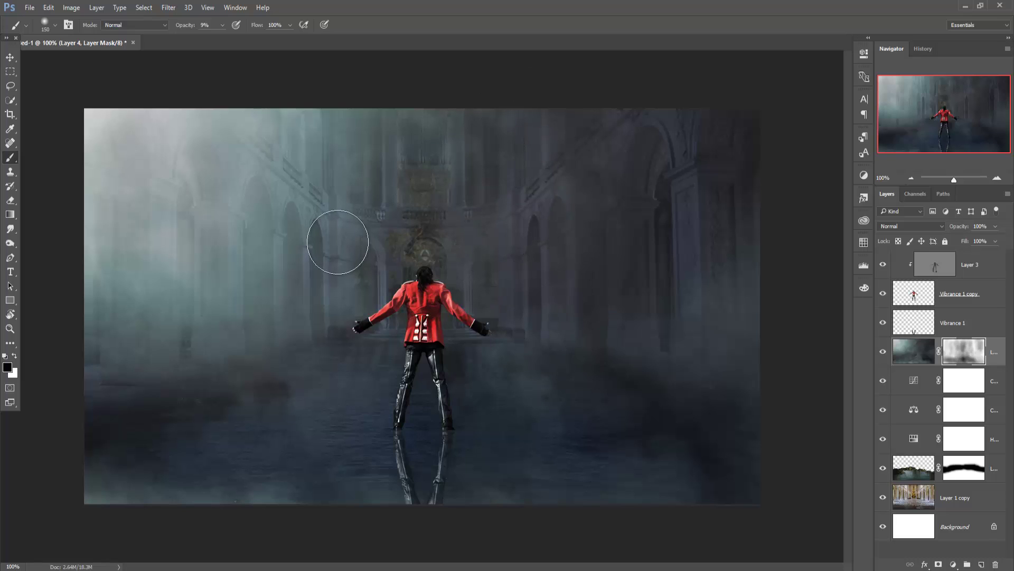
pyautogui.moveTo(335, 236)
pyautogui.mouseDown()
pyautogui.moveTo(190, 211)
pyautogui.moveTo(211, 116)
pyautogui.mouseUp()
pyautogui.moveTo(292, 69)
pyautogui.mouseDown()
pyautogui.moveTo(335, 170)
pyautogui.moveTo(437, 215)
pyautogui.mouseUp()
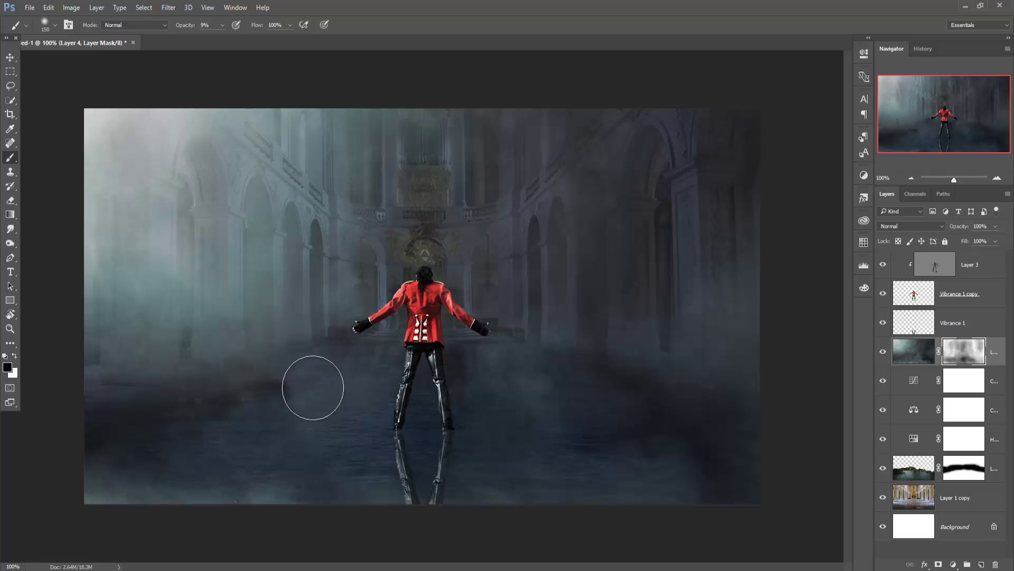
pyautogui.moveTo(569, 407); pyautogui.dragTo(621, 423)
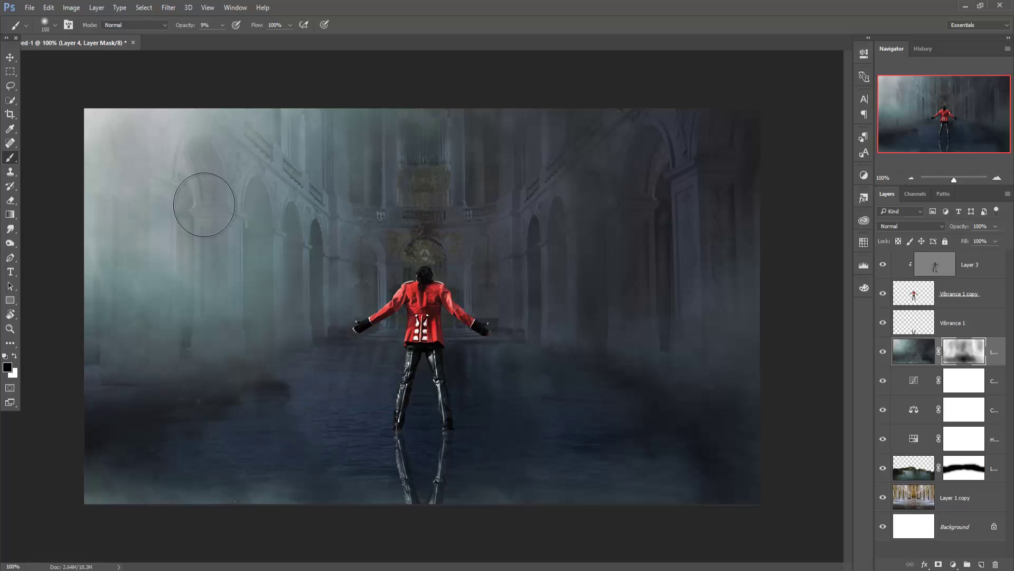
pyautogui.click(9, 58)
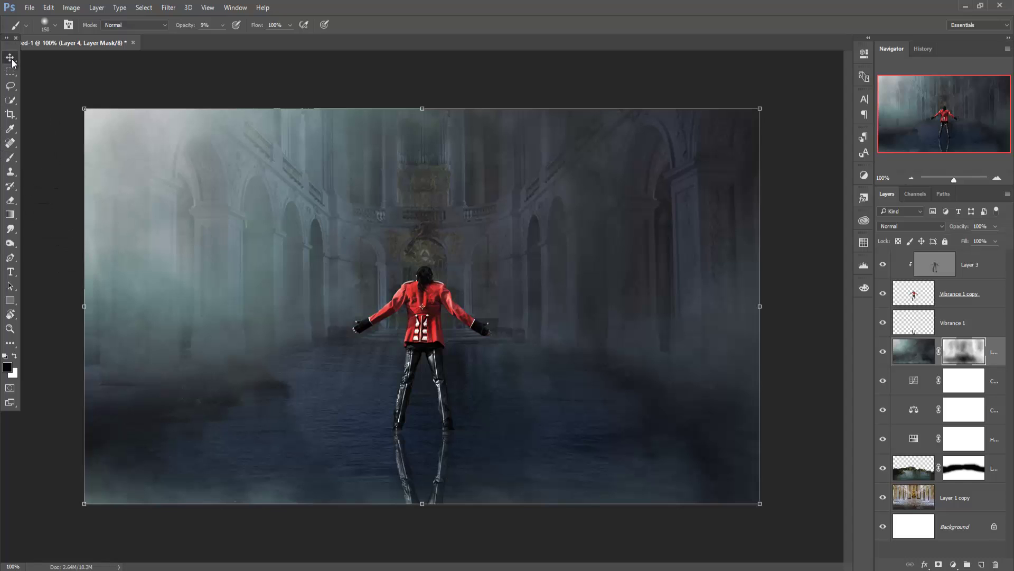
pyautogui.click(991, 271)
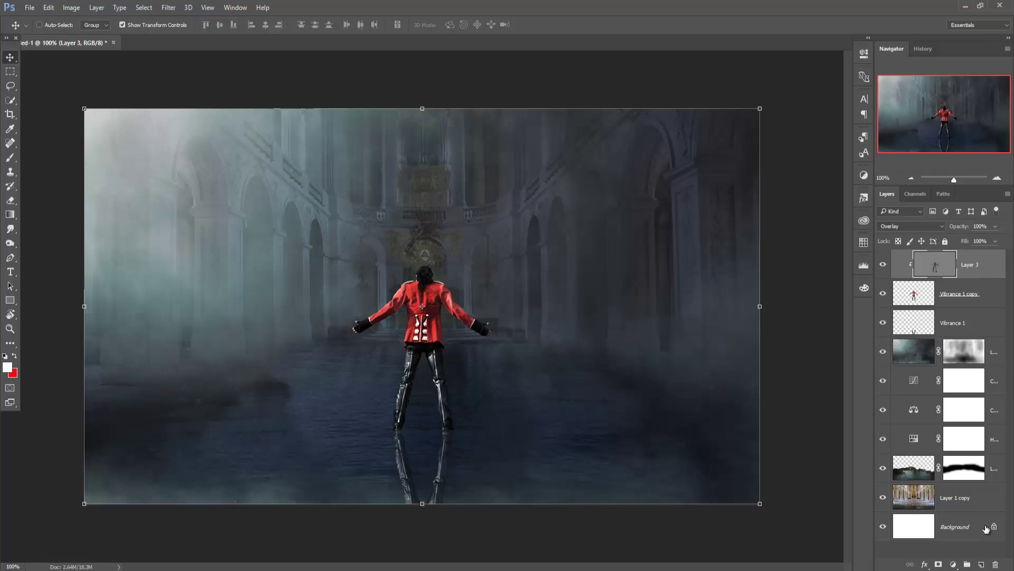
# Add a new Layer 5 on top and pick the light-ray brush preset 2476
pyautogui.click(981, 564)
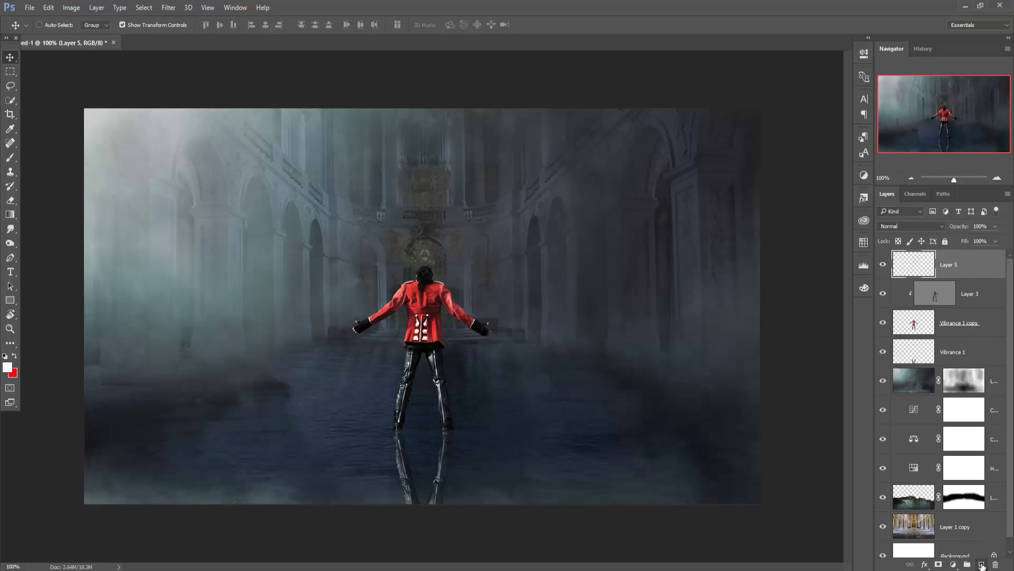
pyautogui.click(9, 160)
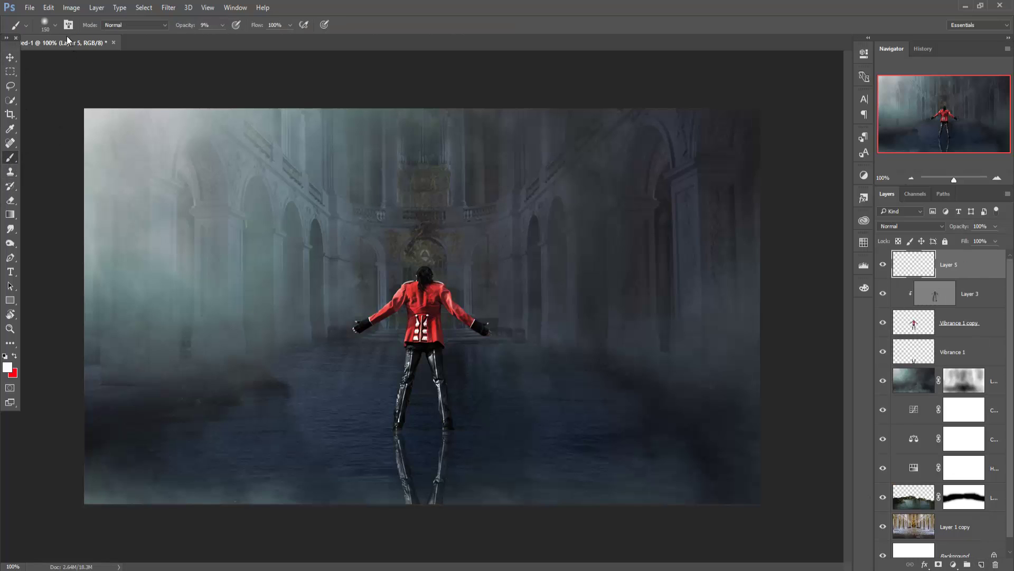
pyautogui.click(55, 25)
pyautogui.scroll(-3, 358, 217)
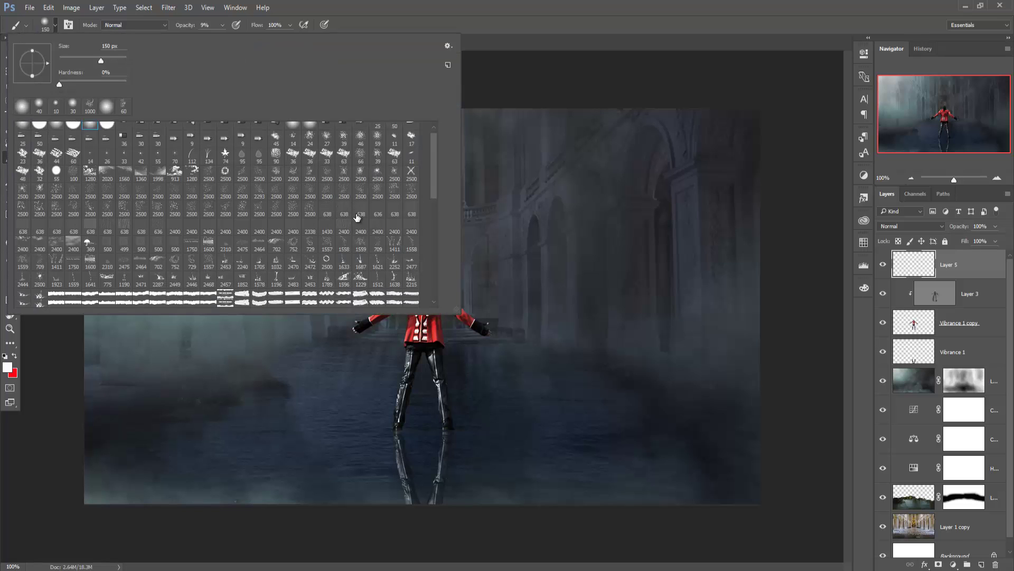
pyautogui.scroll(-1, 358, 217)
pyautogui.scroll(-2, 357, 216)
pyautogui.scroll(-2, 358, 217)
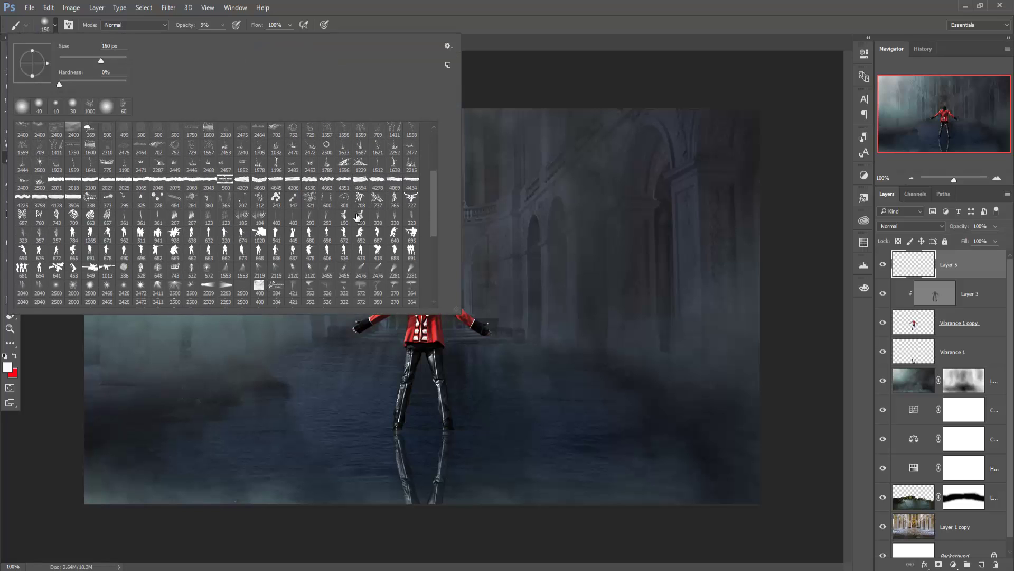
pyautogui.scroll(-1, 358, 217)
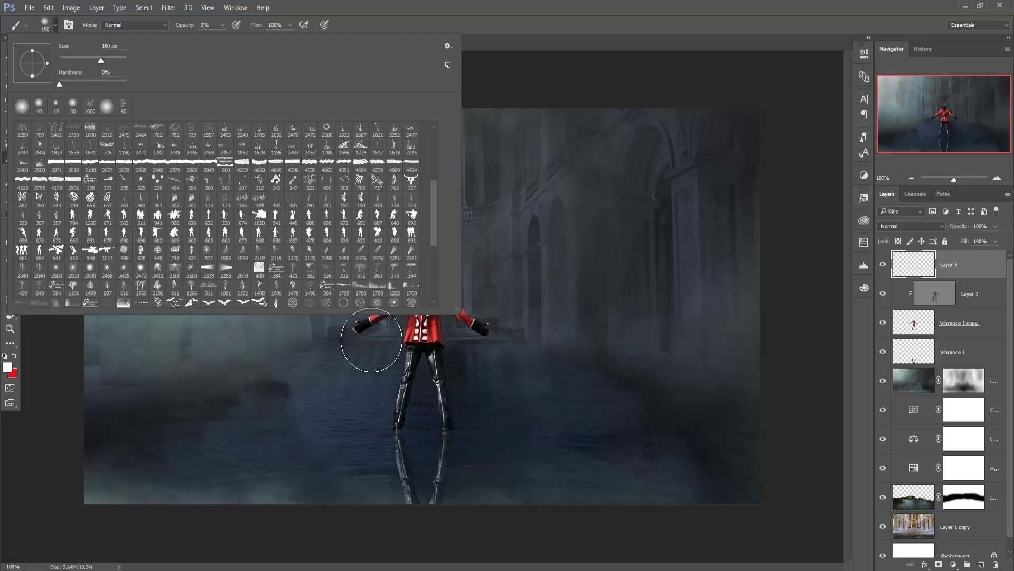
pyautogui.click(361, 250)
# Set the brush to 100% opacity and slightly smaller for the diagonal beam on Layer 5
pyautogui.press('Return')
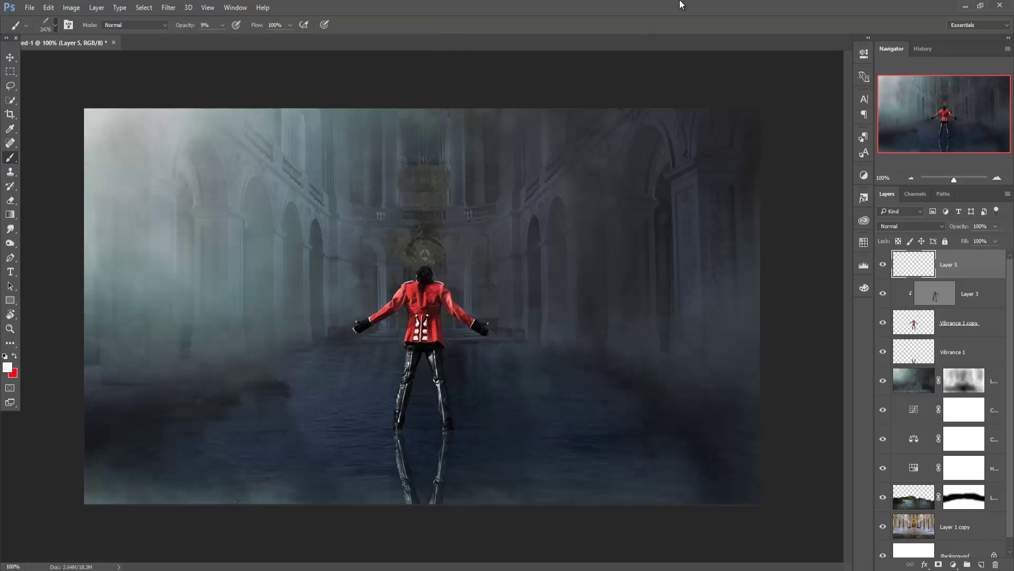
pyautogui.click(222, 26)
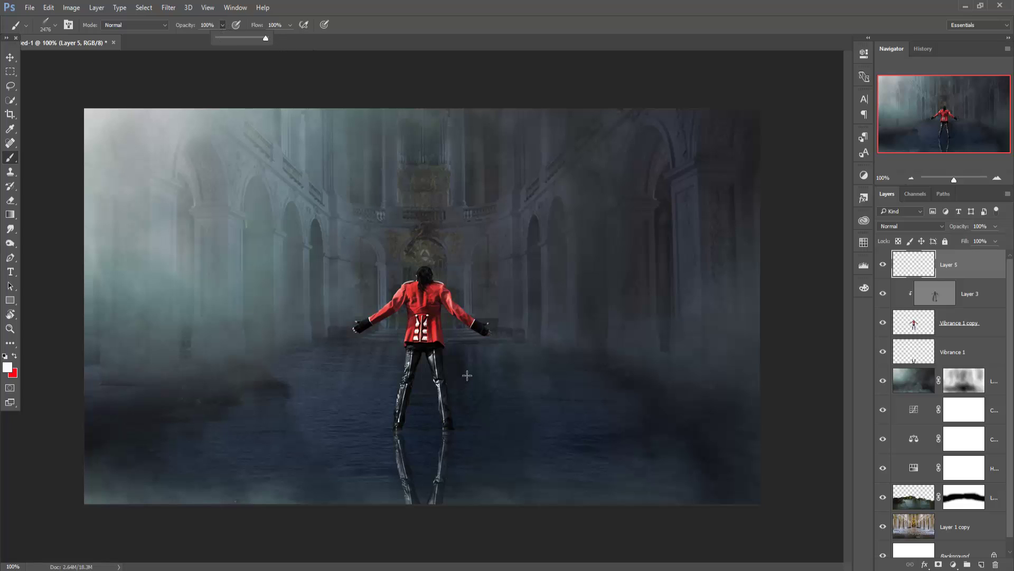
pyautogui.press('[')
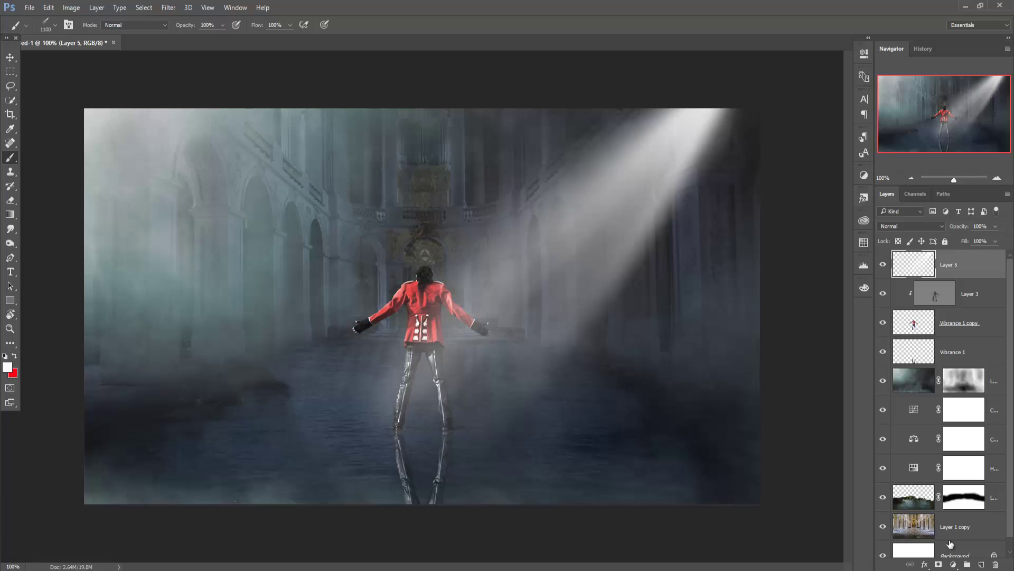
# Discard the extra empty layer and duplicate the Layer 5 light beam
pyautogui.click(979, 564)
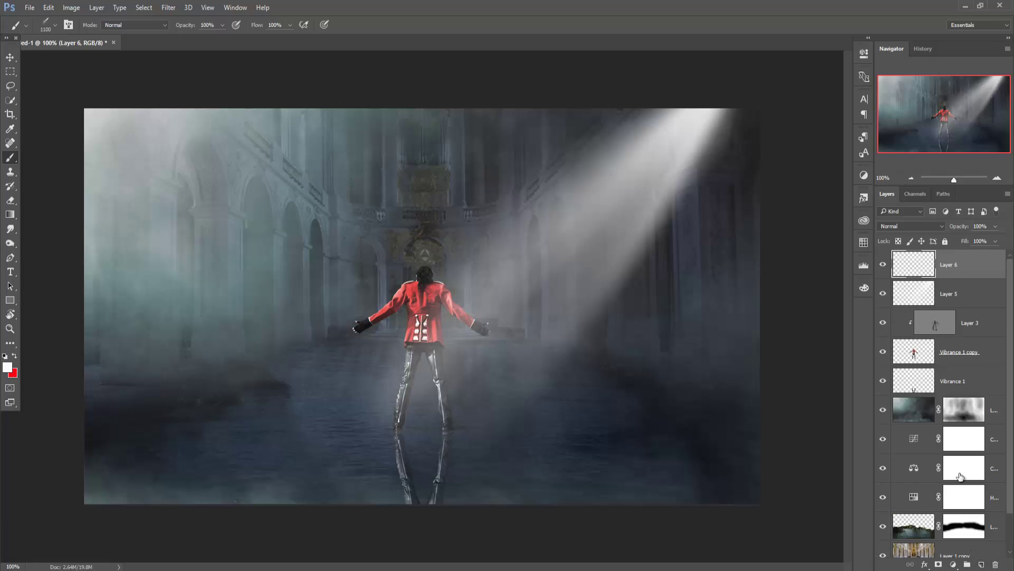
pyautogui.hotkey('ctrl', 'z')
pyautogui.rightClick(965, 268)
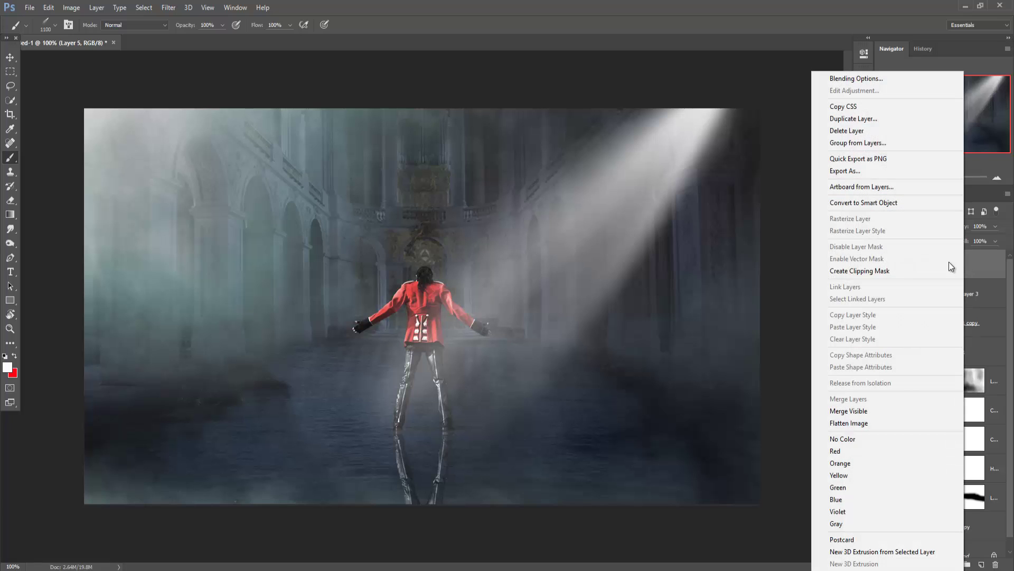
pyautogui.click(846, 121)
pyautogui.click(597, 180)
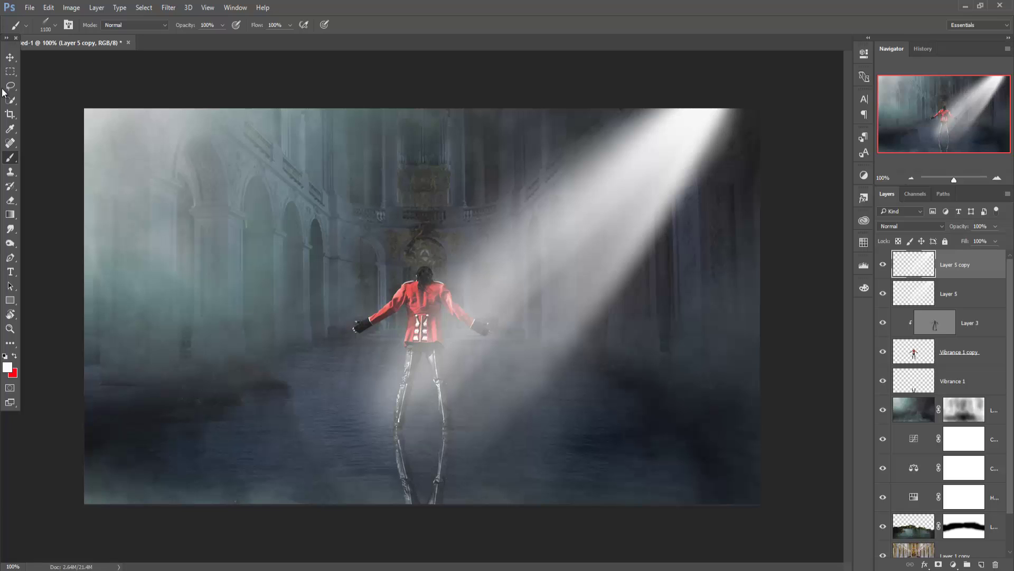
# Flip the beam copy horizontally and move it to the upper left of the canvas
pyautogui.click(9, 59)
pyautogui.click(143, 7)
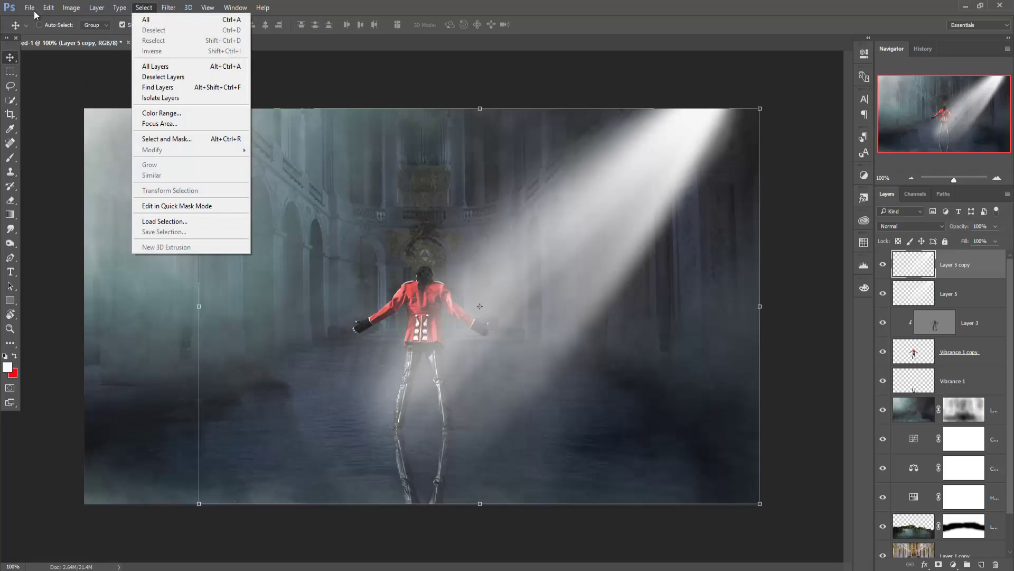
pyautogui.moveTo(49, 7)
pyautogui.moveTo(65, 233)
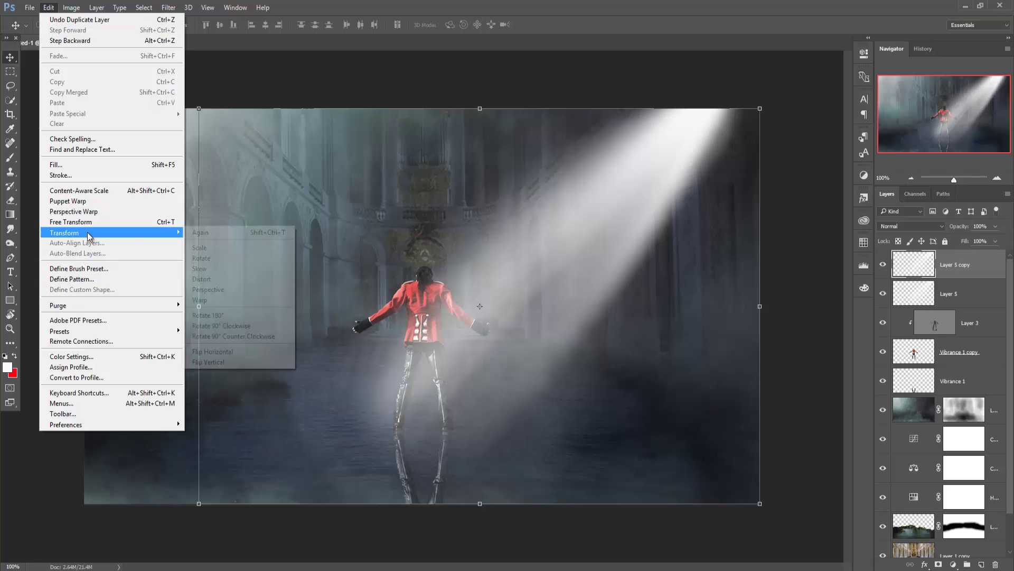
pyautogui.click(206, 352)
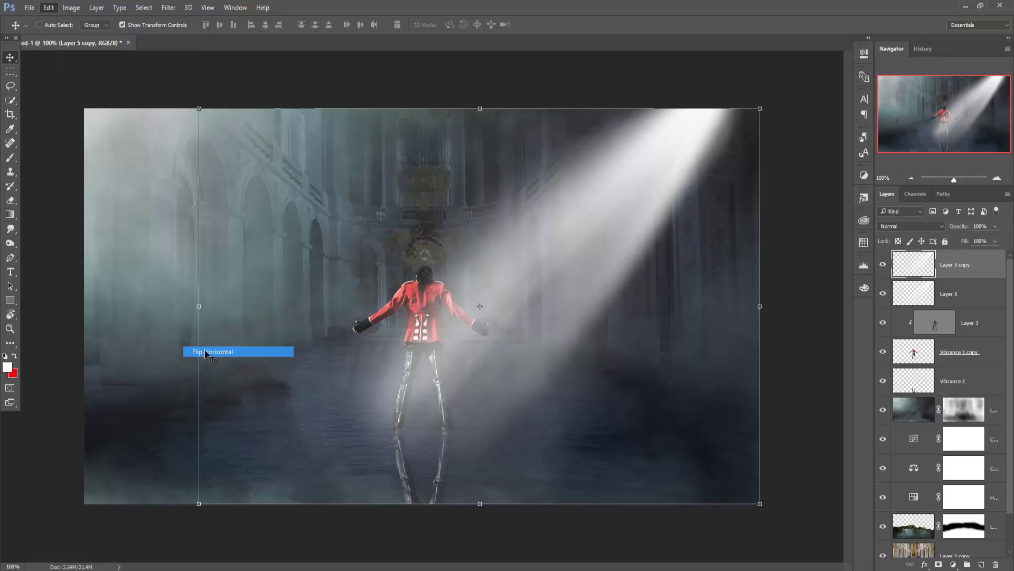
pyautogui.moveTo(655, 151); pyautogui.dragTo(145, 151)
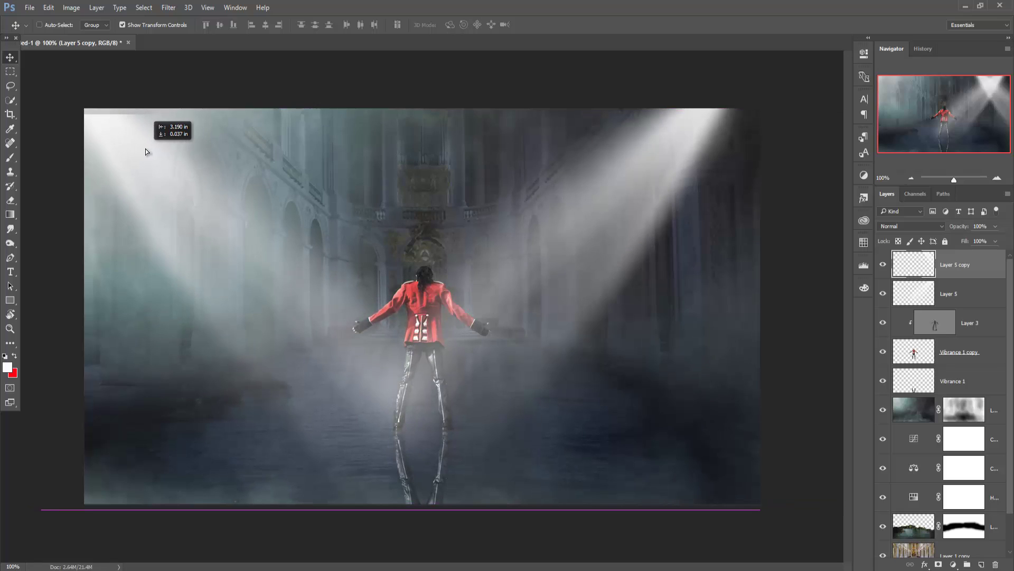
pyautogui.moveTo(145, 150); pyautogui.dragTo(168, 180)
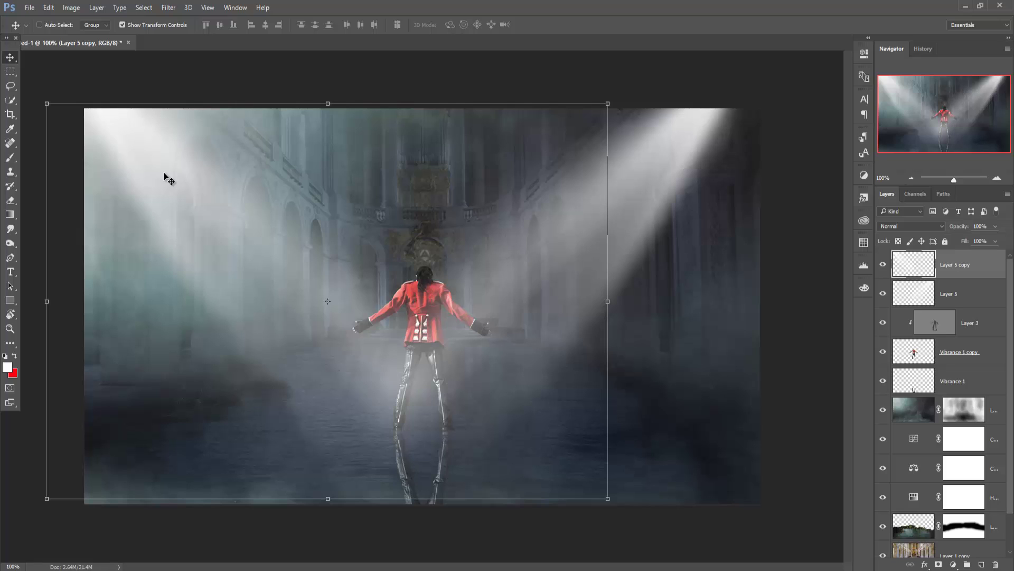
# Merge Layer 5 with Layer 5 copy and set the merged layer's opacity to 63%
pyautogui.keyDown('shift'); pyautogui.click(961, 296); pyautogui.keyUp('shift')
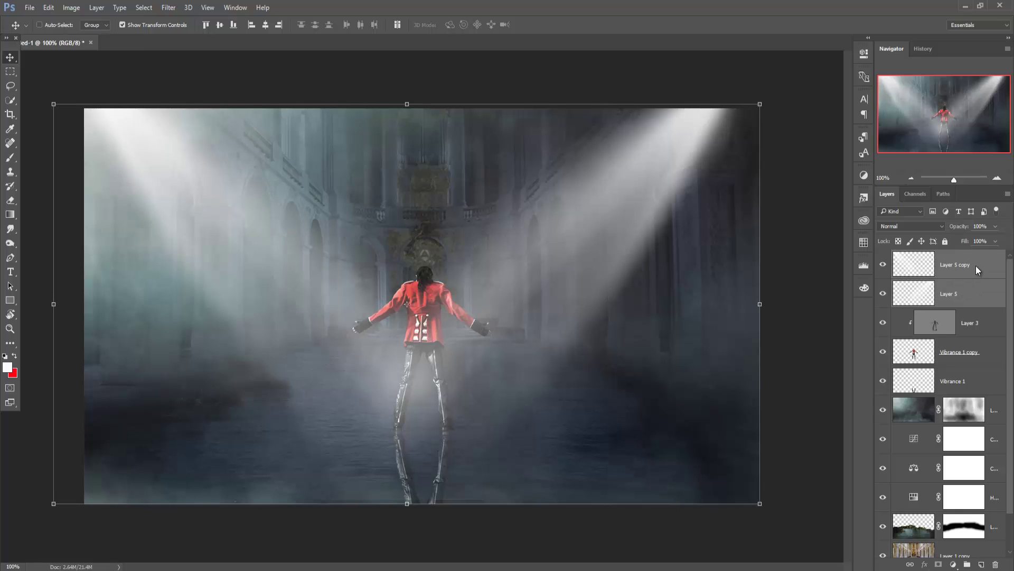
pyautogui.rightClick(975, 266)
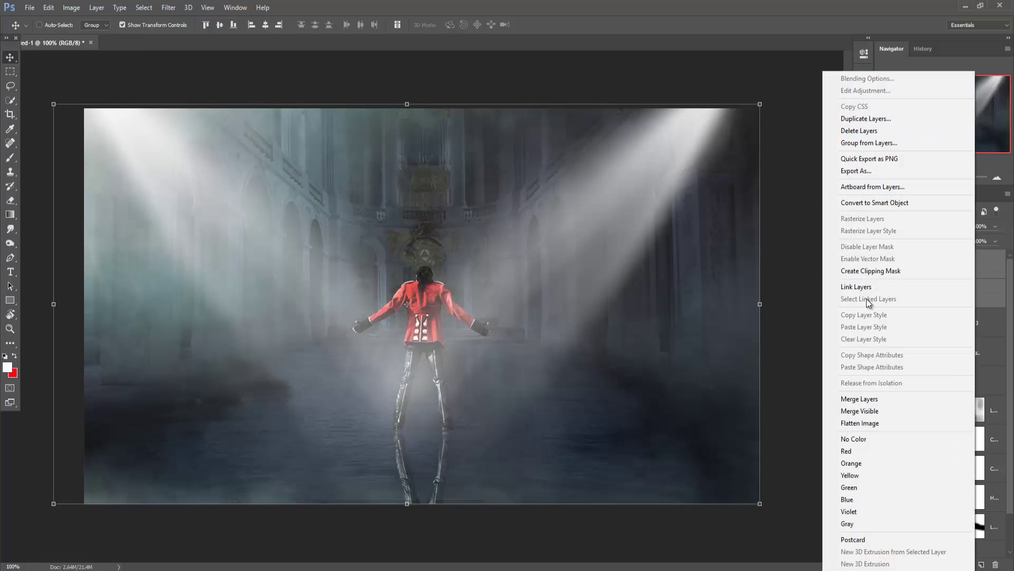
pyautogui.click(866, 399)
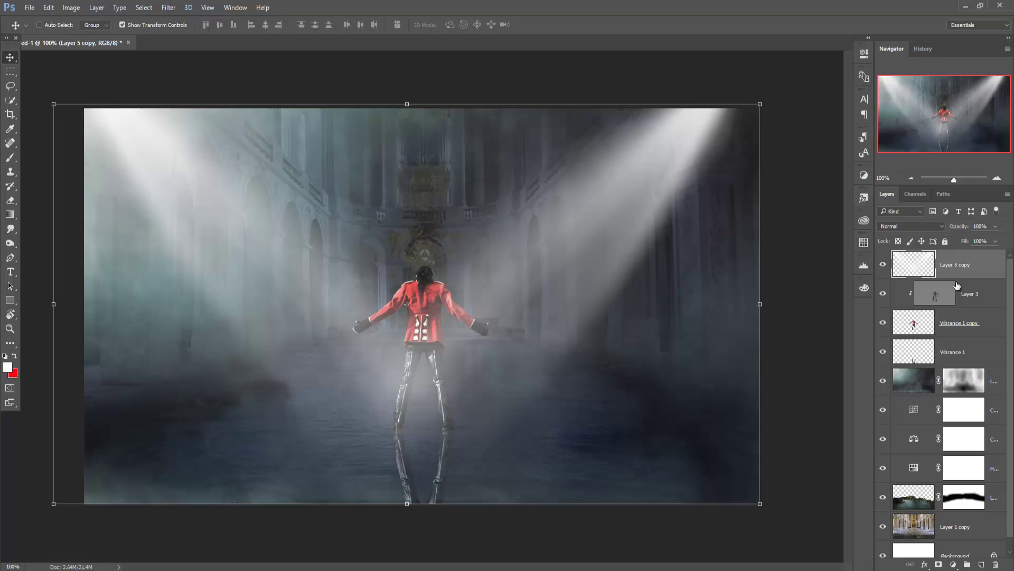
pyautogui.click(996, 227)
pyautogui.moveTo(995, 242); pyautogui.dragTo(978, 242)
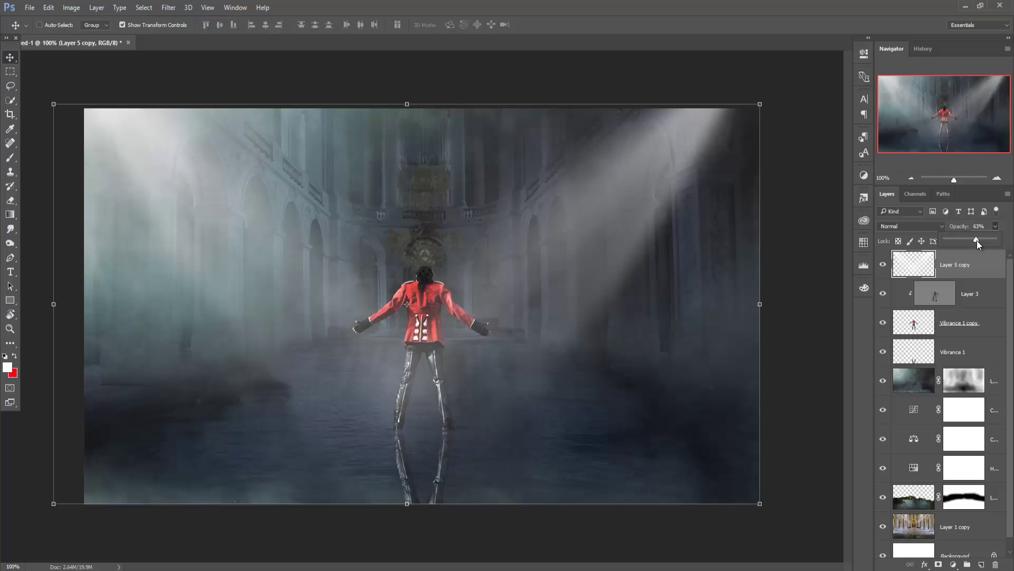
pyautogui.click(16, 62)
# Add a layer above Curves 1 and paint a white glow at the legs with a size-400 soft round brush
pyautogui.click(994, 420)
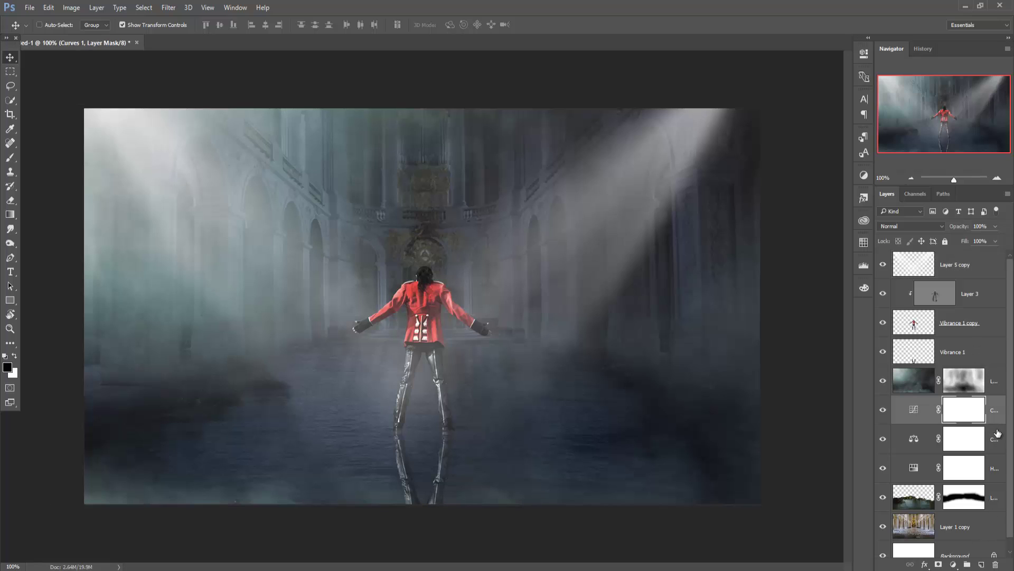
pyautogui.click(982, 564)
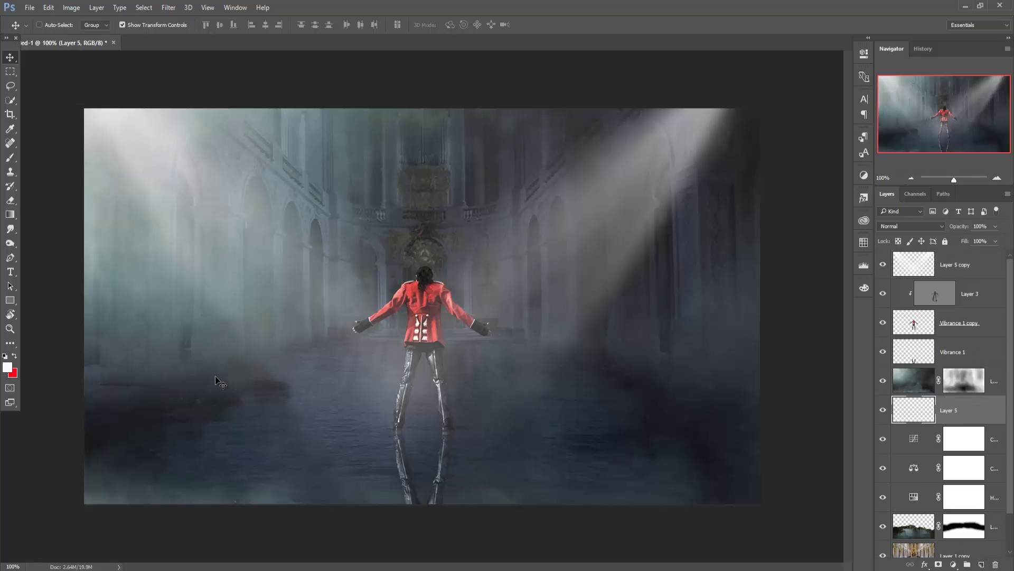
pyautogui.click(9, 158)
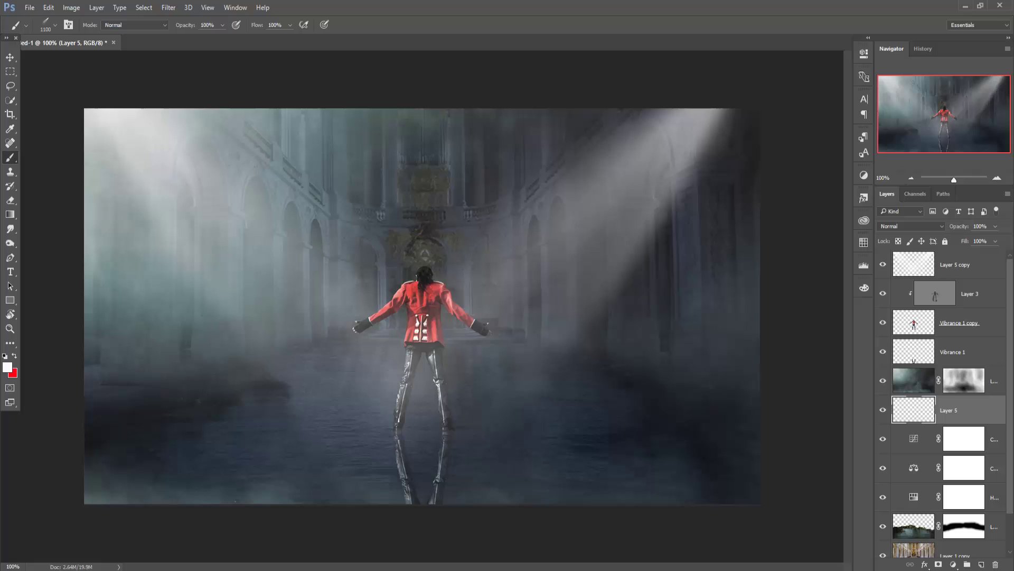
pyautogui.click(55, 25)
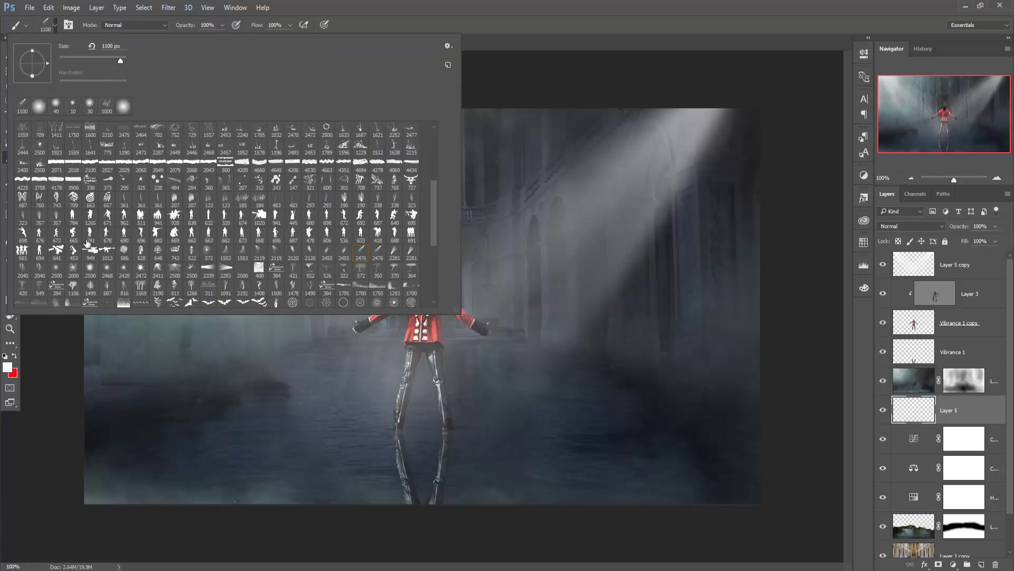
pyautogui.click(56, 106)
pyautogui.click(471, 198)
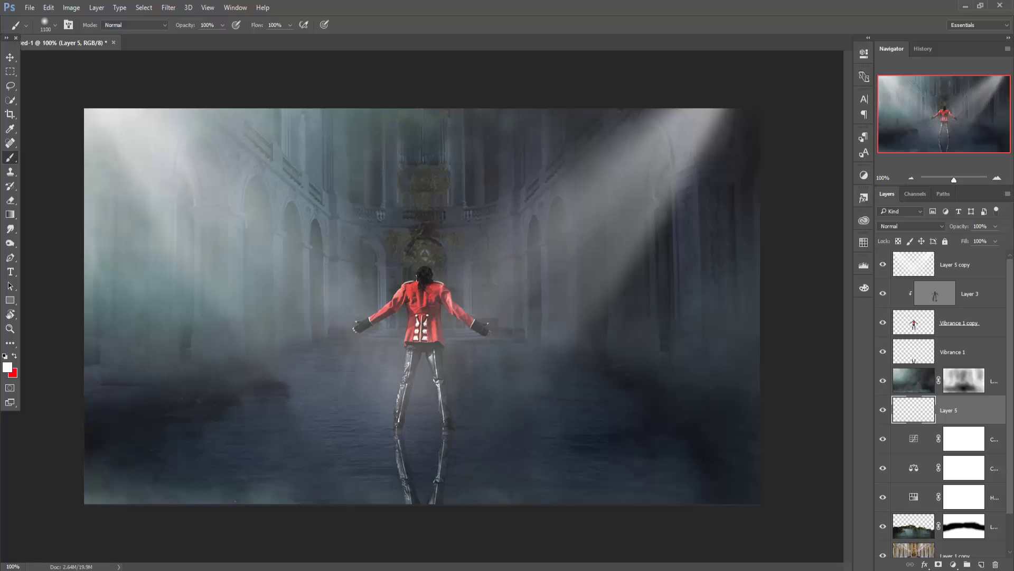
pyautogui.press('[')
pyautogui.press('[')
pyautogui.press('[')
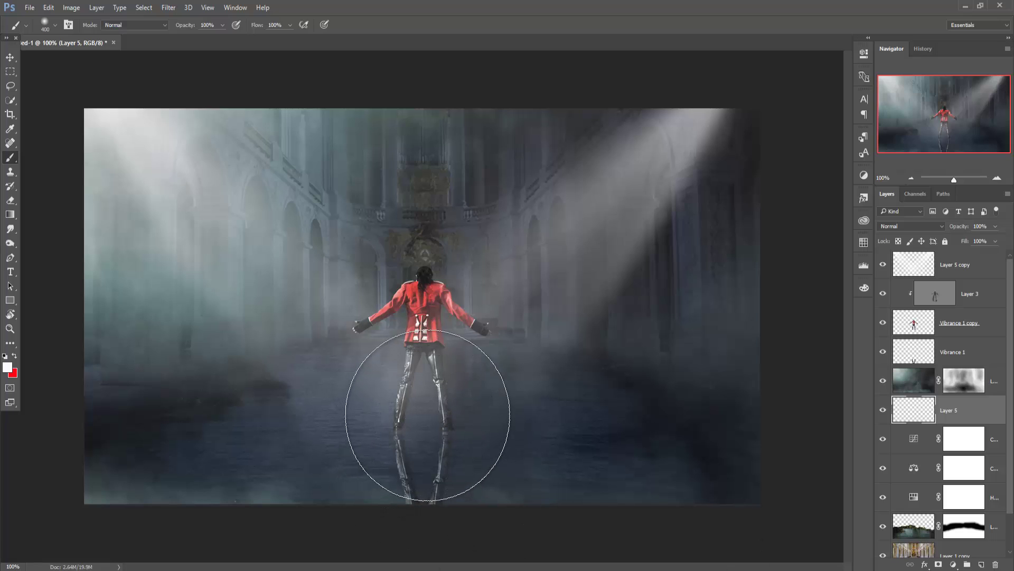
pyautogui.press(']')
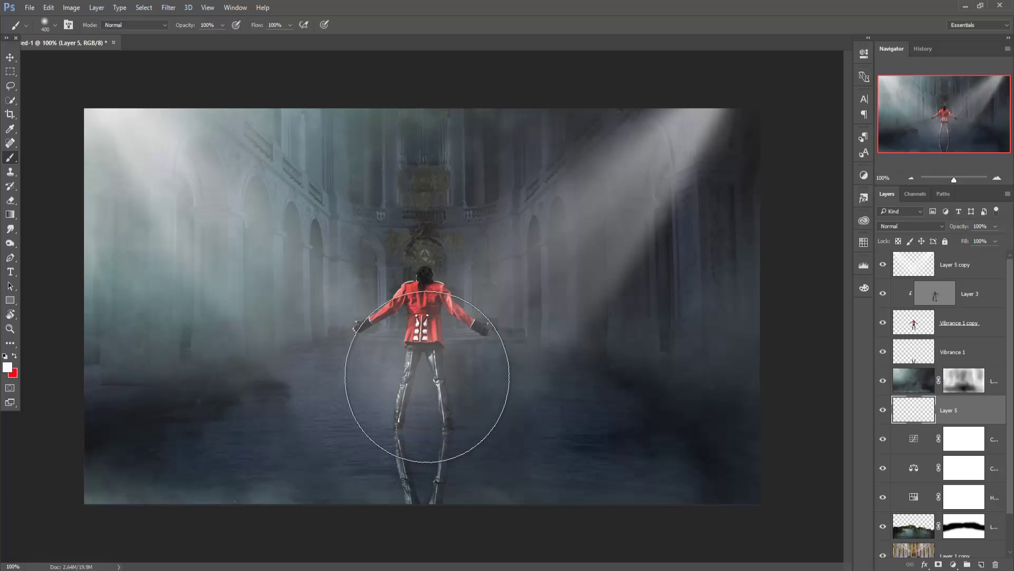
pyautogui.click(424, 380)
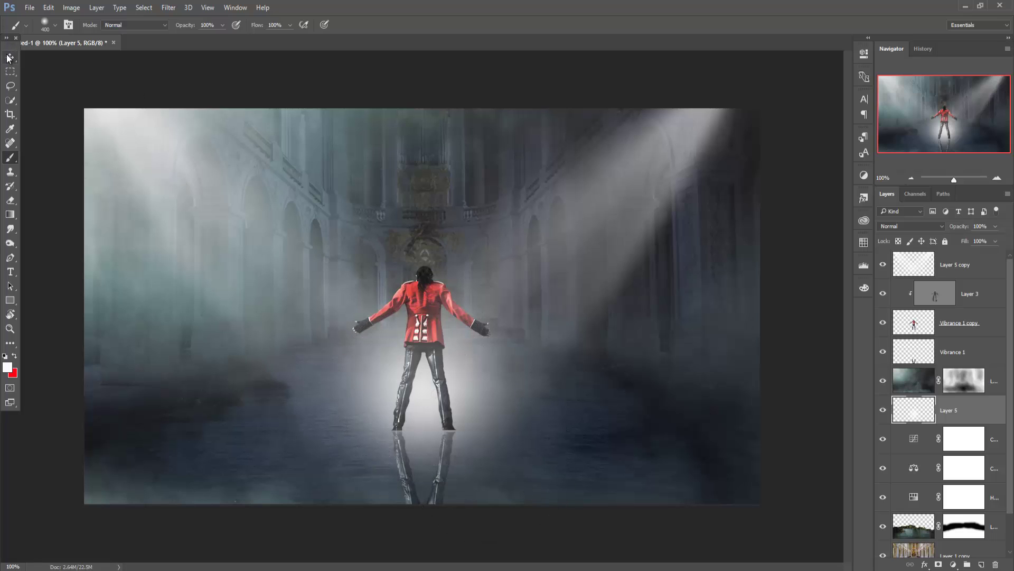
# Move the glow down, widen it and flatten it to about 69% height beneath the feet
pyautogui.press('v')
pyautogui.moveTo(427, 353); pyautogui.dragTo(417, 411)
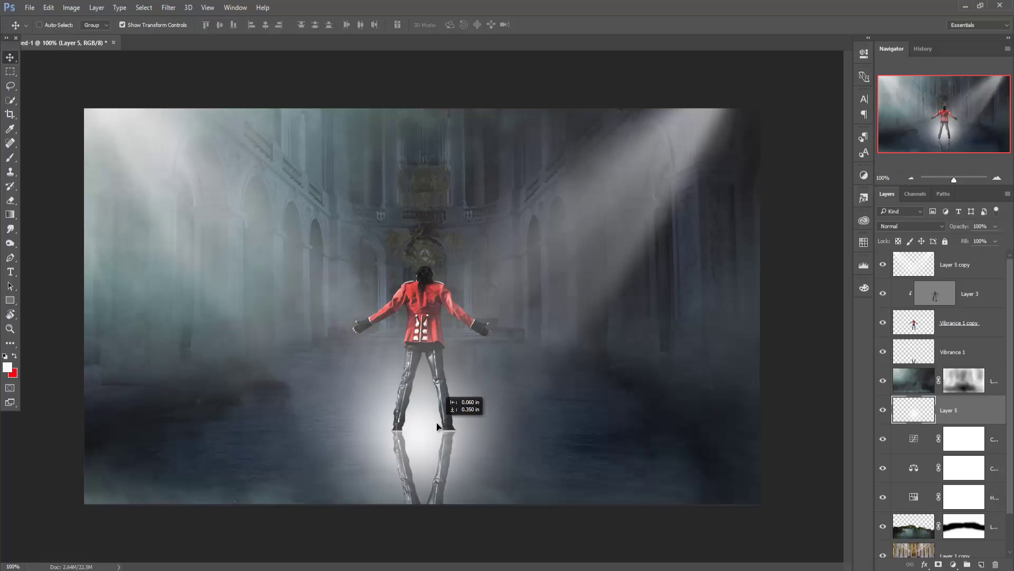
pyautogui.moveTo(587, 409); pyautogui.dragTo(598, 409)
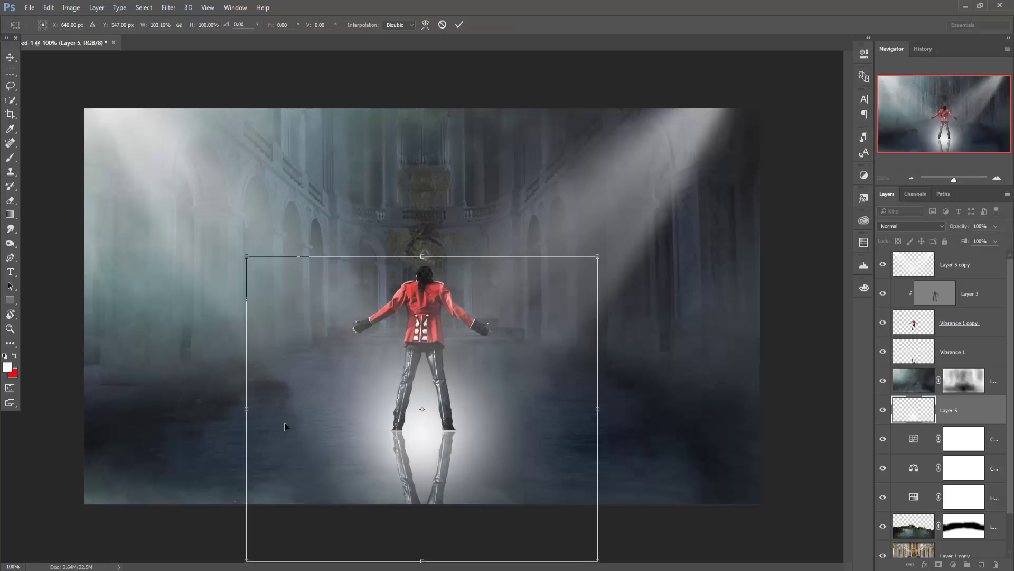
pyautogui.moveTo(246, 409); pyautogui.dragTo(216, 409)
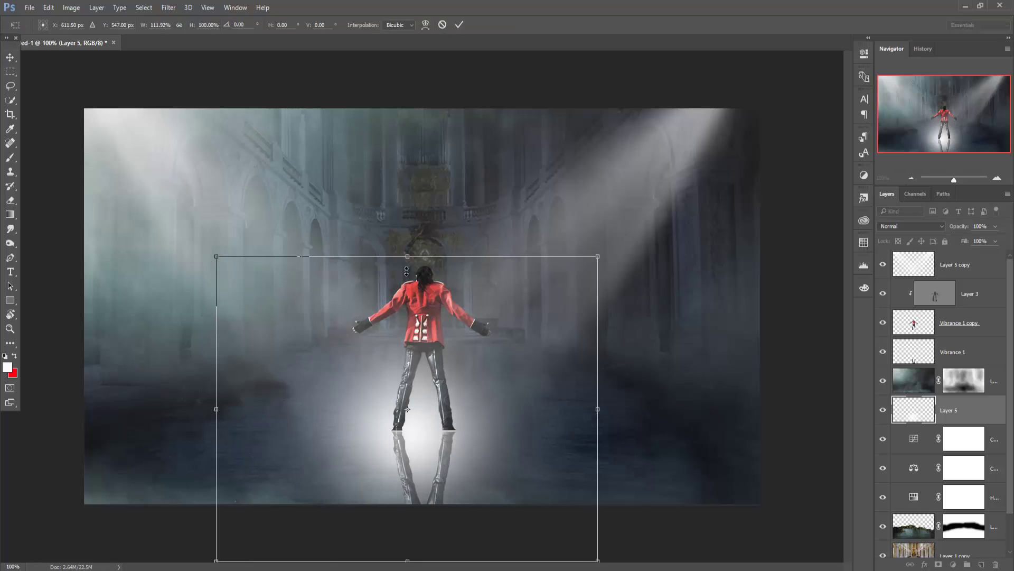
pyautogui.moveTo(407, 271); pyautogui.dragTo(407, 299)
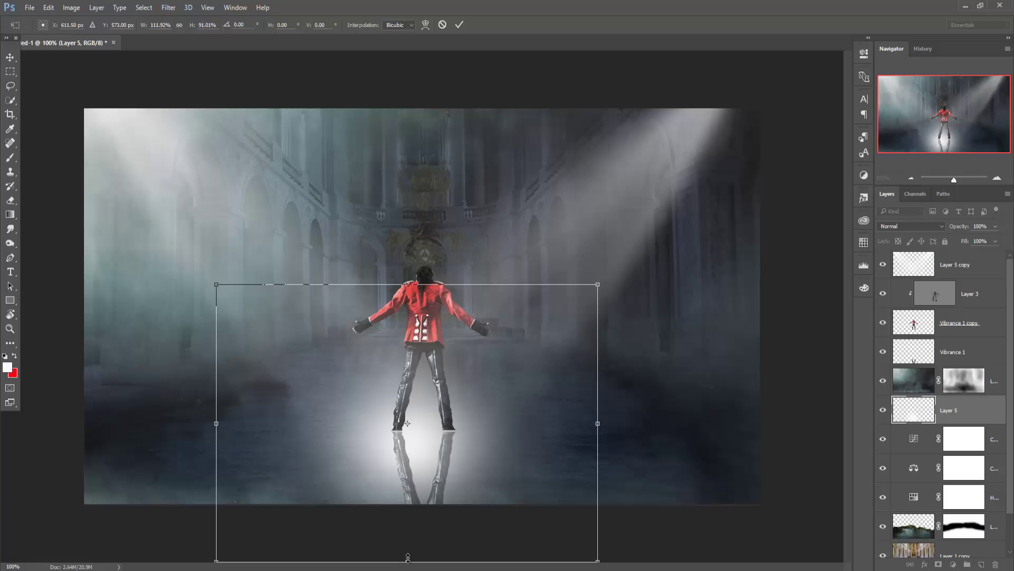
pyautogui.moveTo(408, 557); pyautogui.dragTo(408, 533)
pyautogui.moveTo(422, 413); pyautogui.dragTo(429, 427)
pyautogui.moveTo(409, 546); pyautogui.dragTo(409, 509)
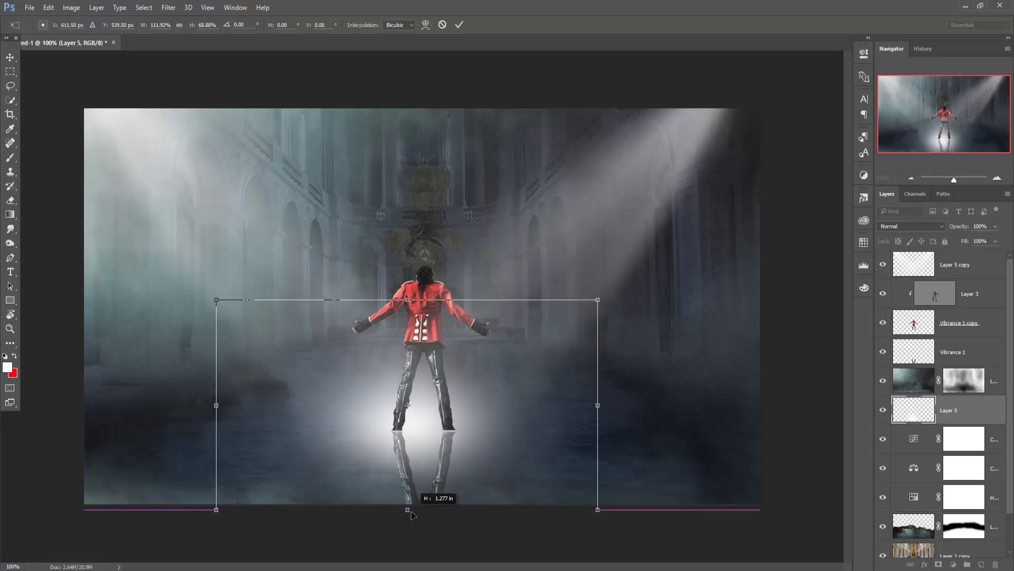
pyautogui.moveTo(414, 426); pyautogui.dragTo(421, 439)
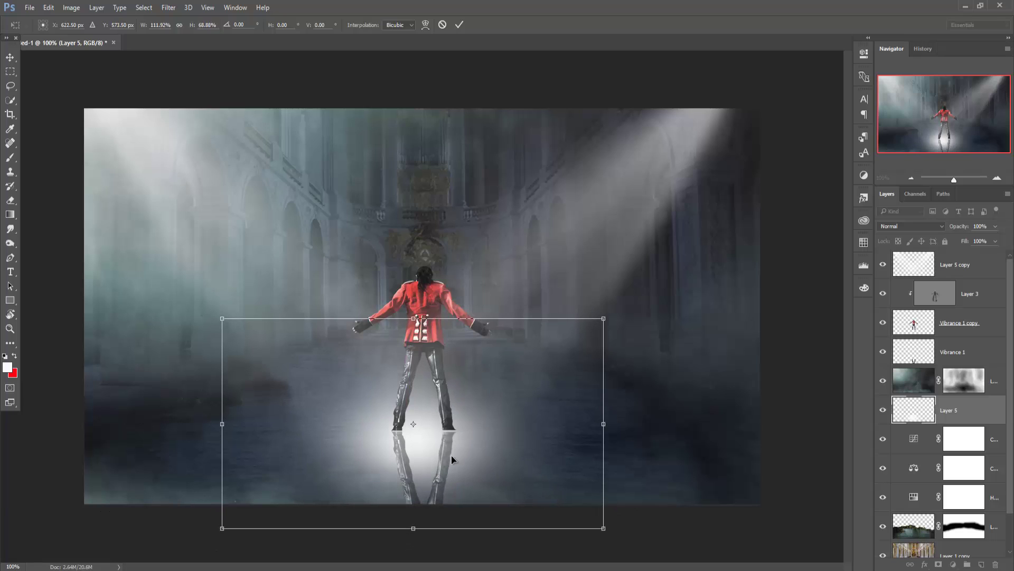
pyautogui.click(459, 25)
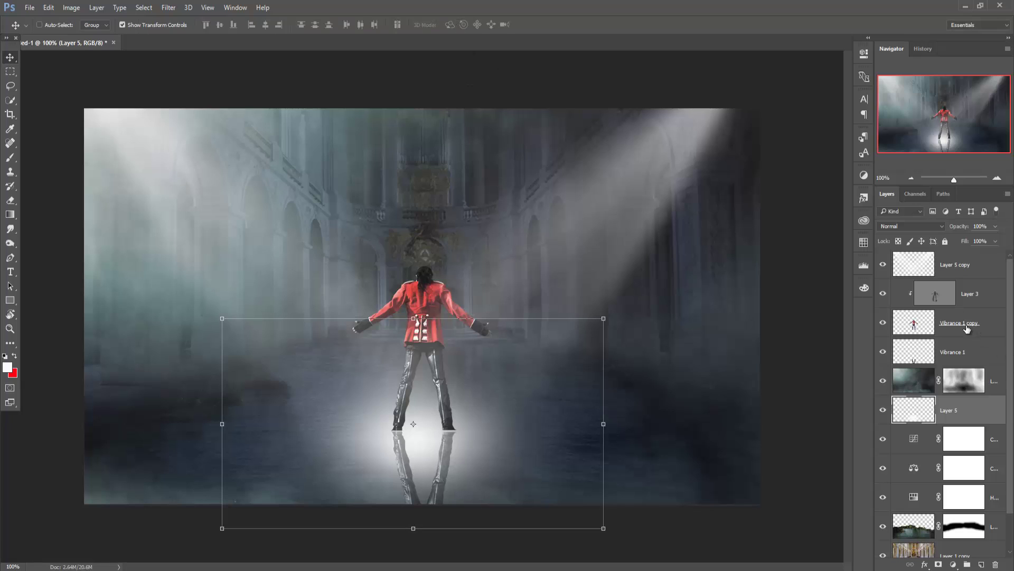
# Nudge the Vibrance 1 layer up and left and hide the transform box
pyautogui.click(959, 357)
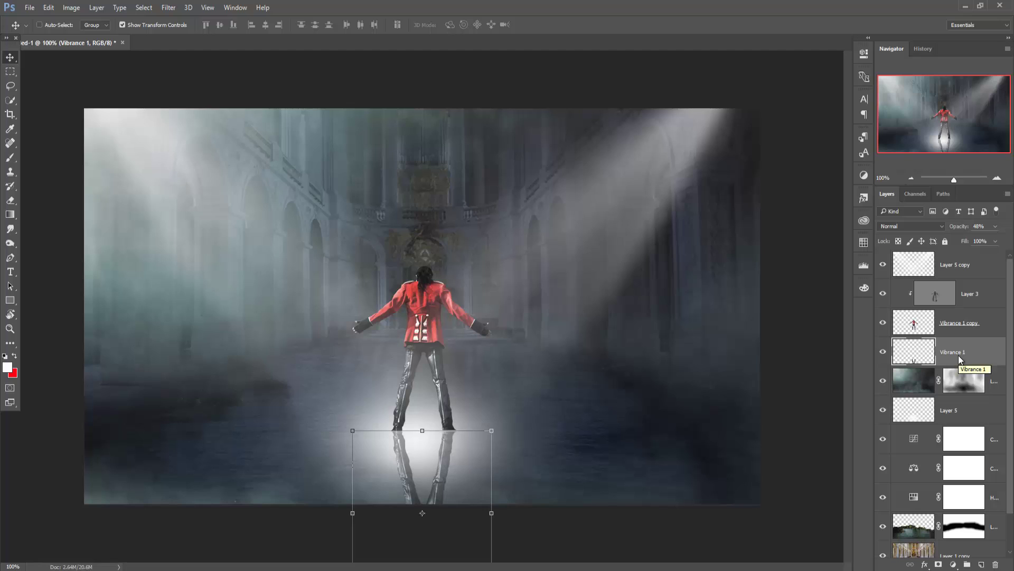
pyautogui.press('Up')
pyautogui.press('Up')
pyautogui.press('Up')
pyautogui.press('Left')
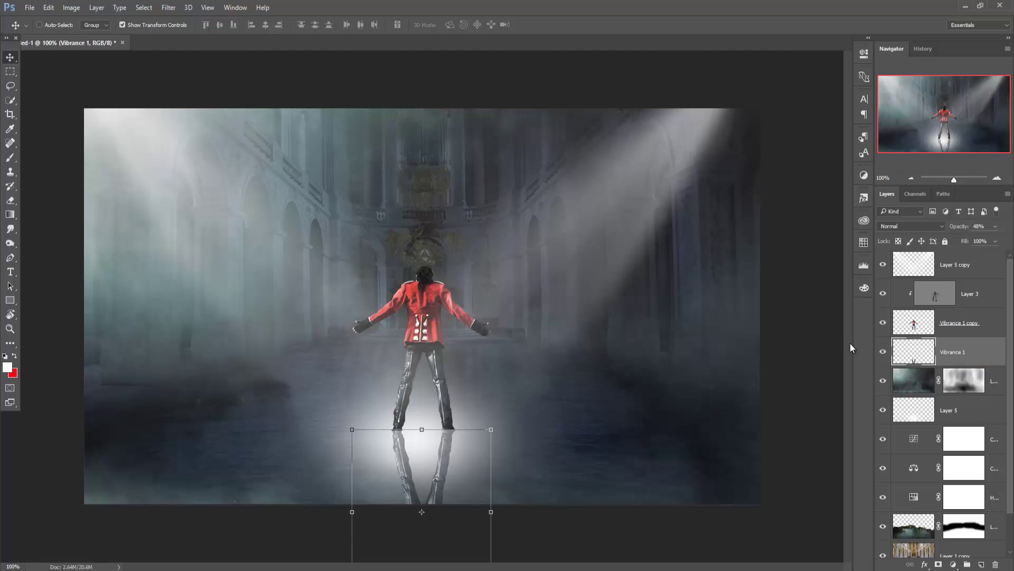
pyautogui.click(122, 25)
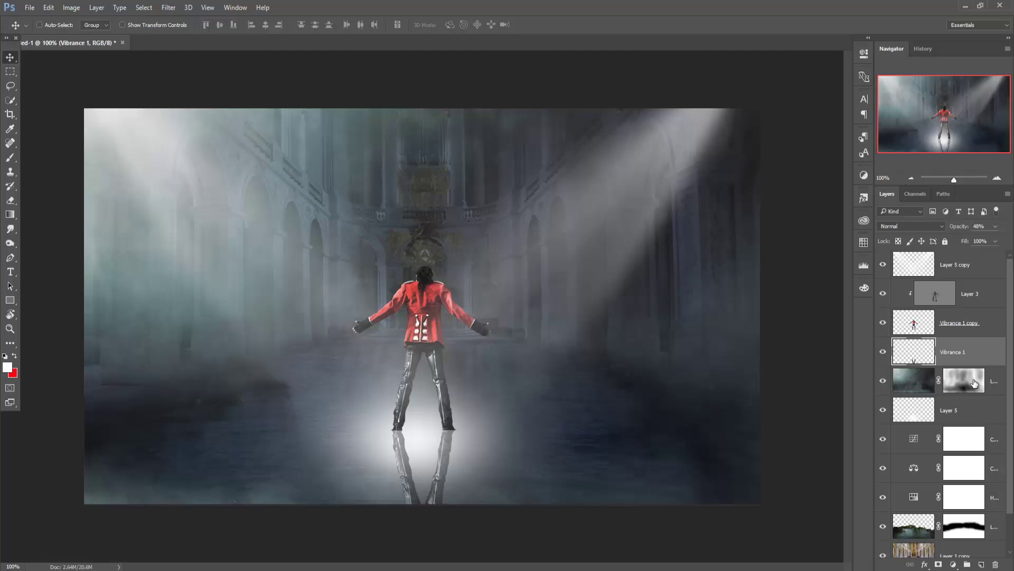
# Set the light pool layer, Layer 5, to Soft Light and then Overlay blending
pyautogui.click(968, 415)
pyautogui.click(925, 226)
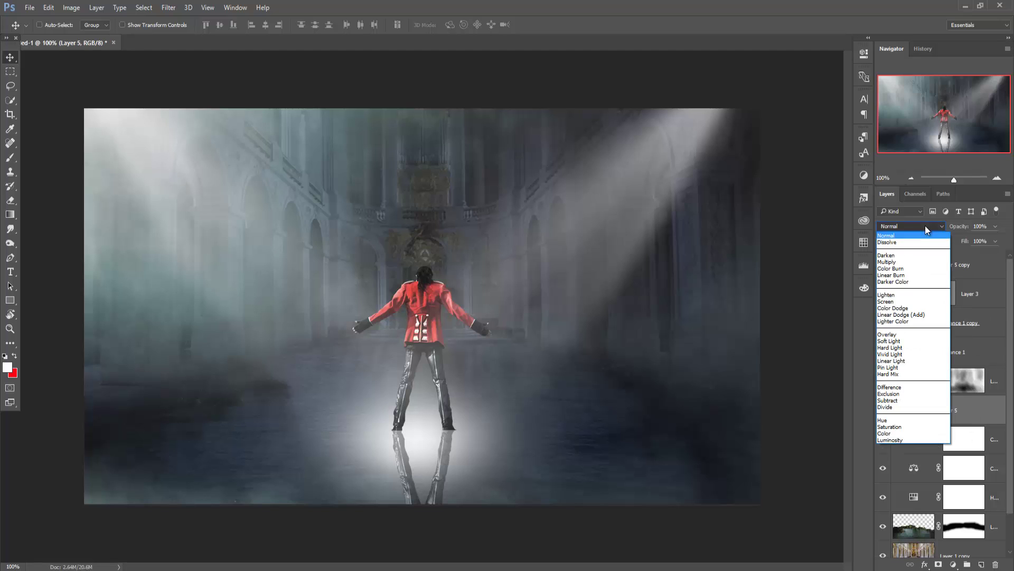
pyautogui.click(884, 341)
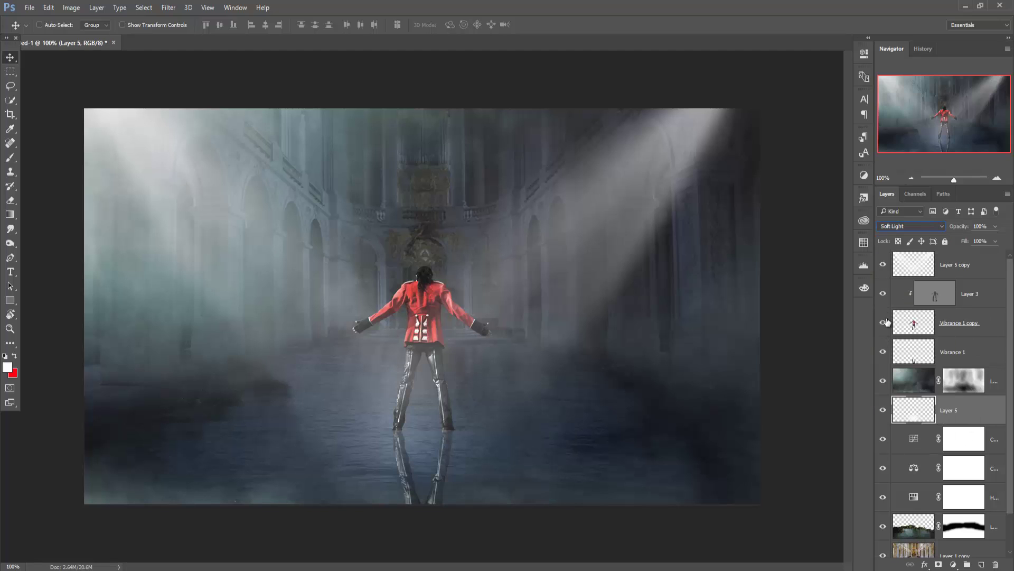
pyautogui.click(920, 222)
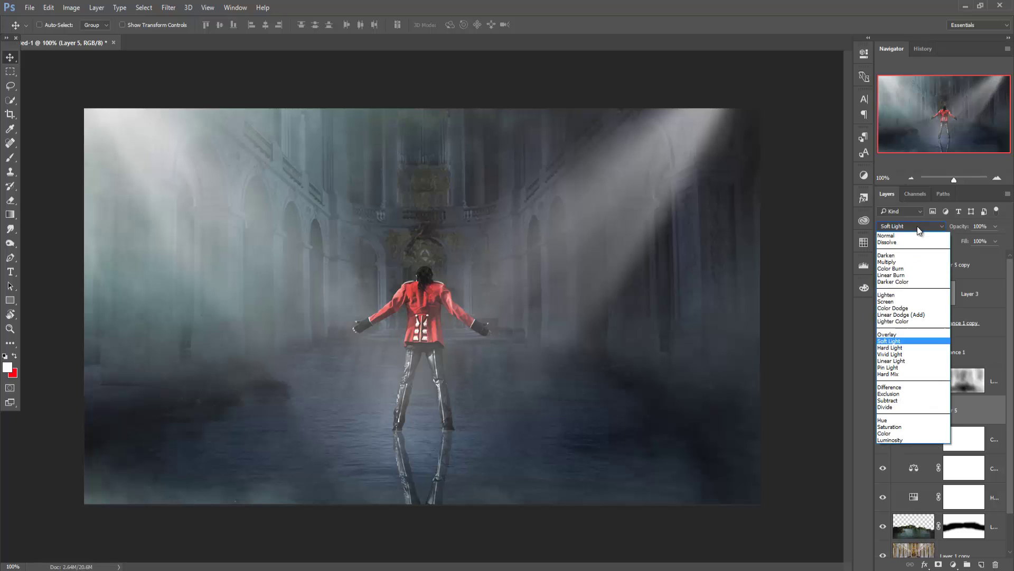
pyautogui.click(891, 337)
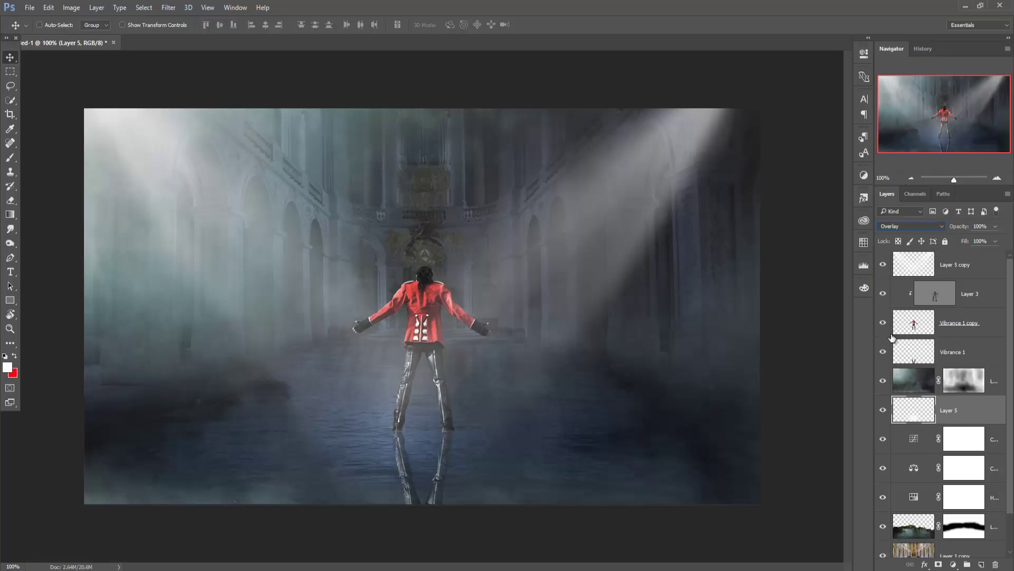
# Duplicate Layer 5 and merge it with its copy into Layer 5 copy 2
pyautogui.rightClick(974, 413)
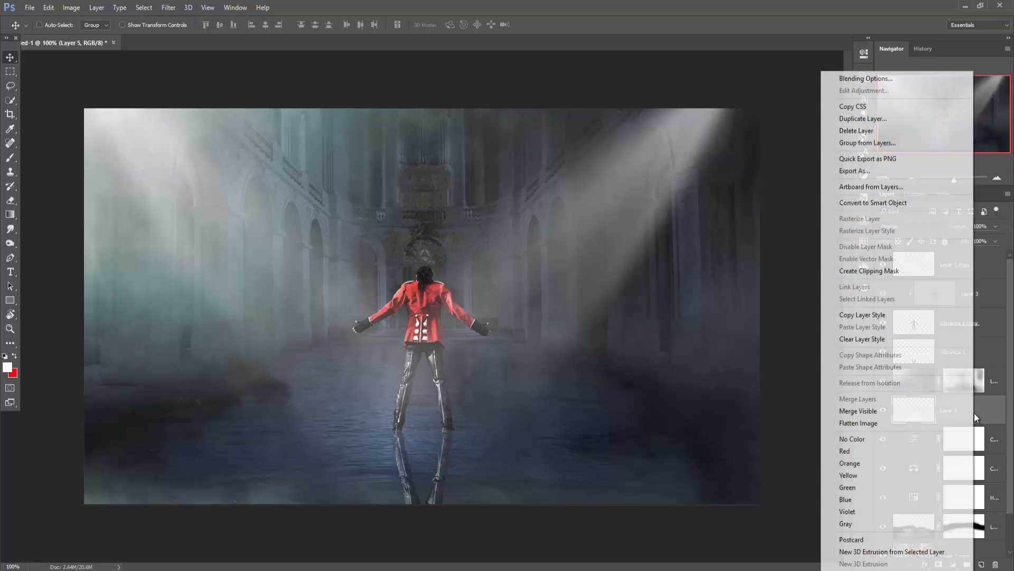
pyautogui.click(858, 120)
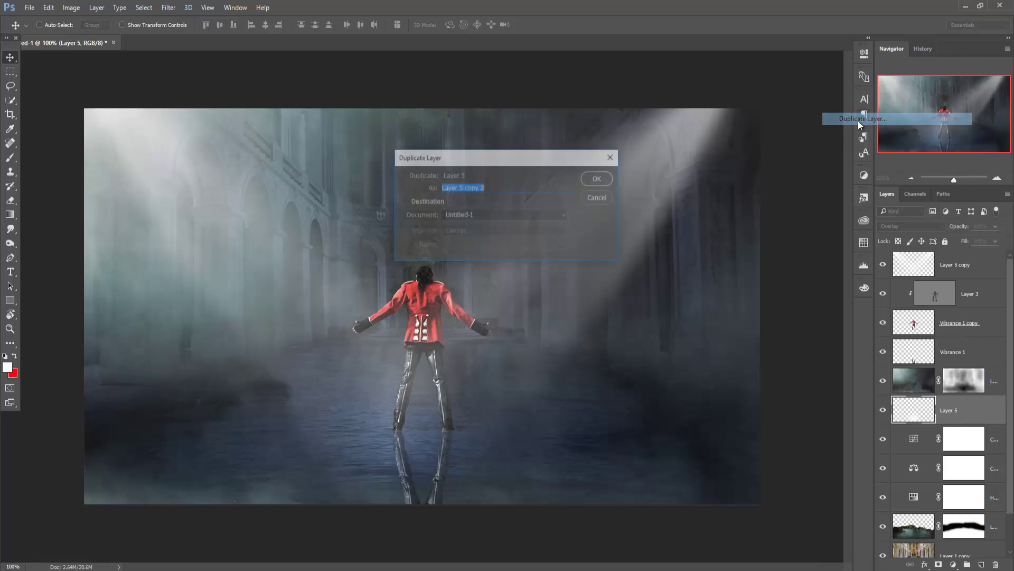
pyautogui.click(590, 177)
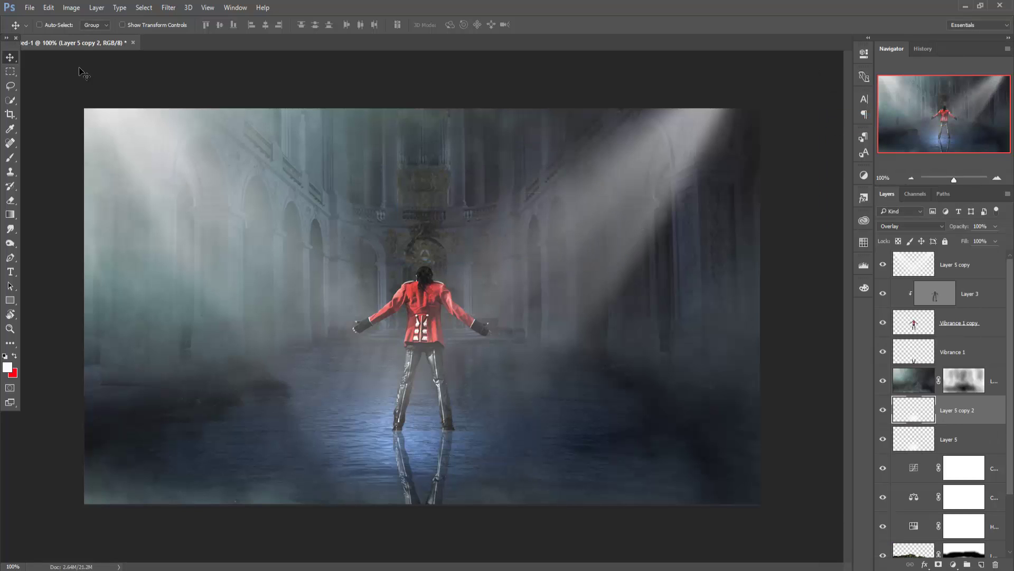
pyautogui.keyDown('shift'); pyautogui.click(957, 443); pyautogui.keyUp('shift')
pyautogui.rightClick(966, 414)
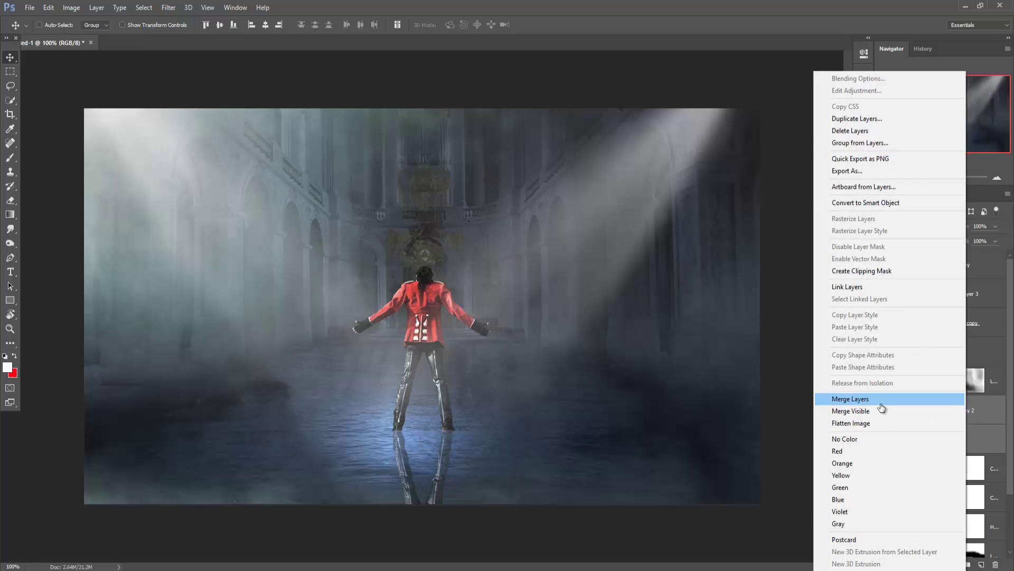
pyautogui.click(893, 399)
# Set the merged glow to Overlay blending and duplicate it once more
pyautogui.click(931, 231)
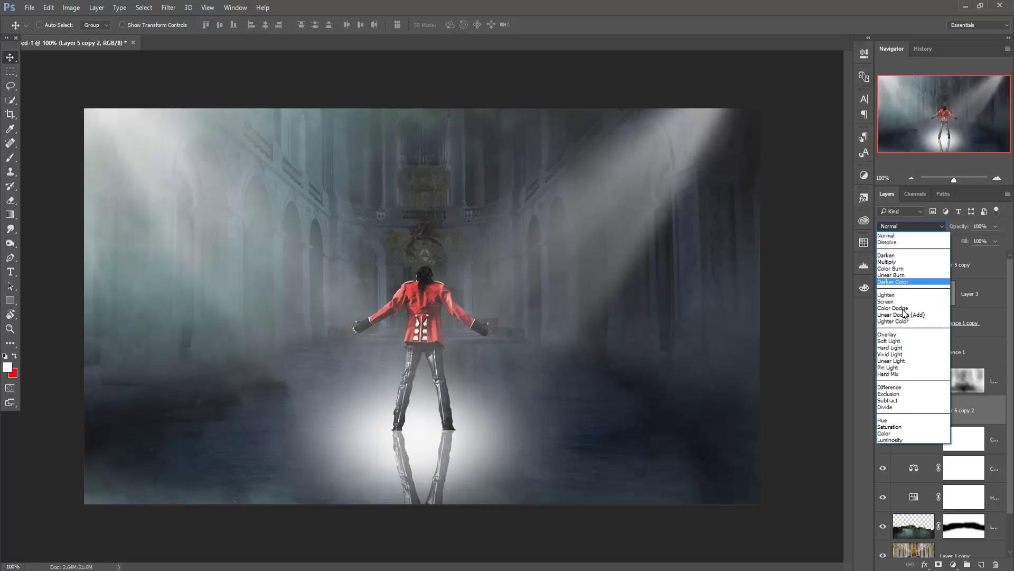
pyautogui.click(901, 337)
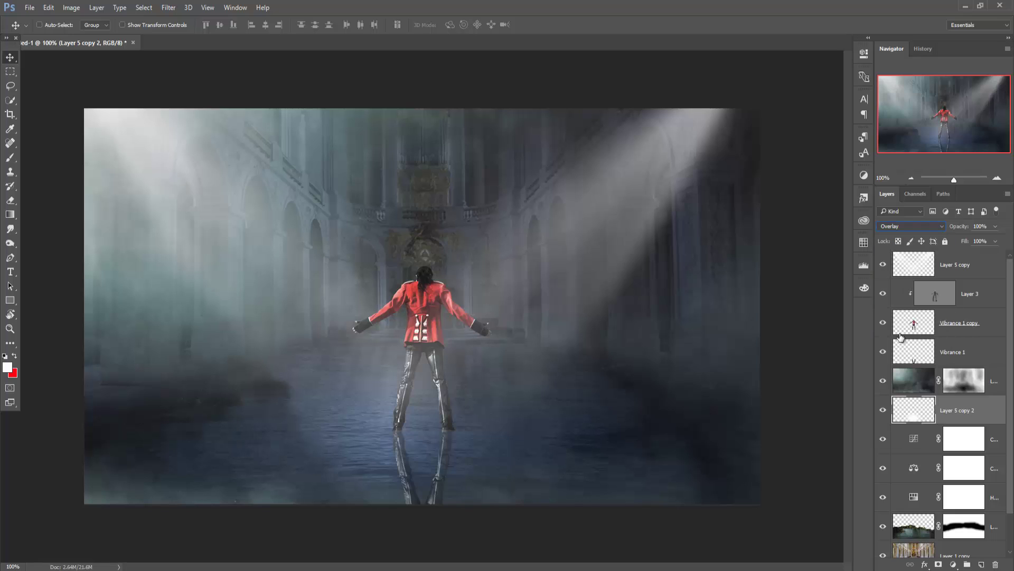
pyautogui.rightClick(981, 417)
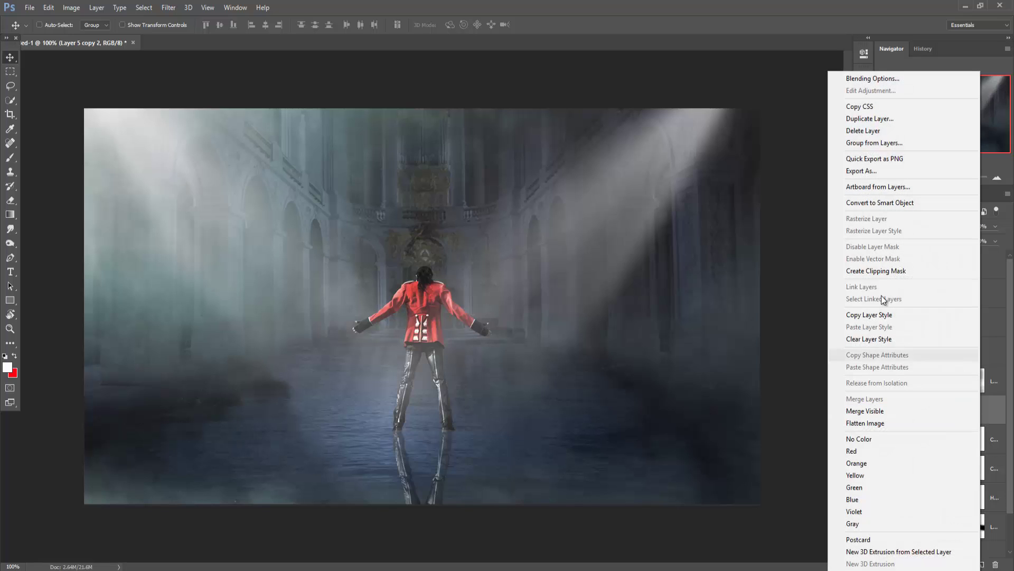
pyautogui.click(873, 120)
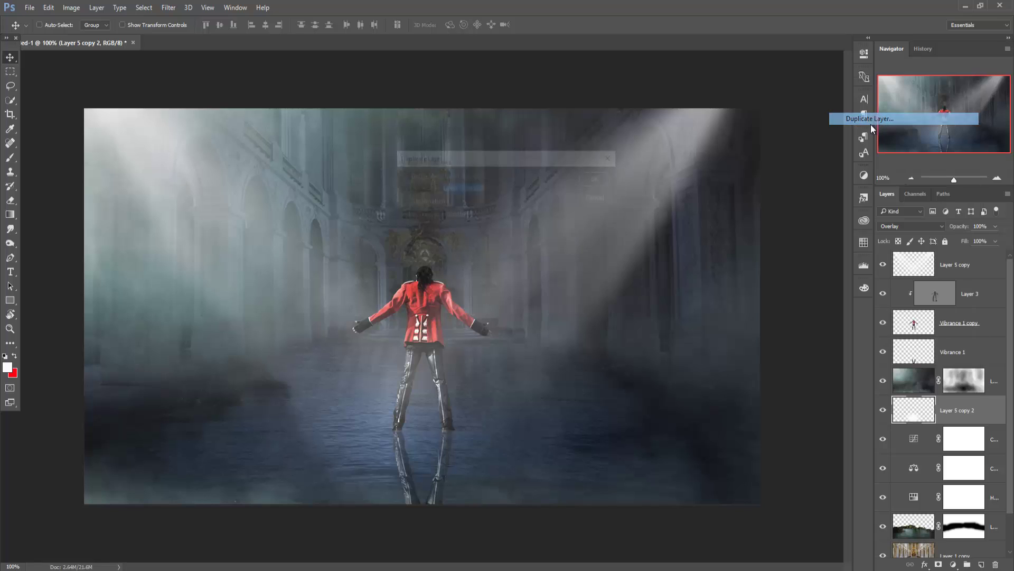
# Create Layer 5 copy 3 and resize both glow copies to sit around the figure's feet
pyautogui.click(607, 181)
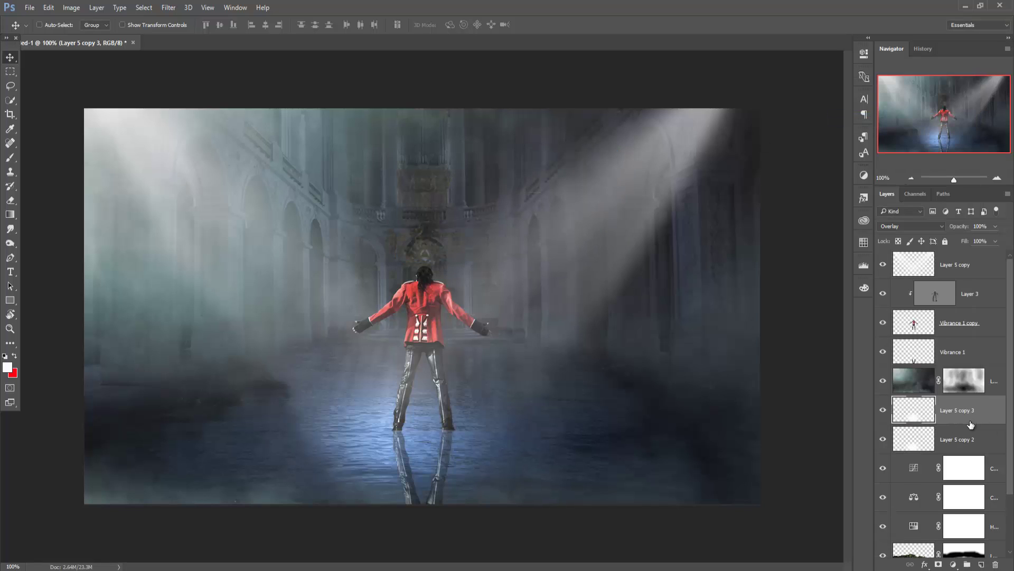
pyautogui.keyDown('shift'); pyautogui.click(971, 438); pyautogui.keyUp('shift')
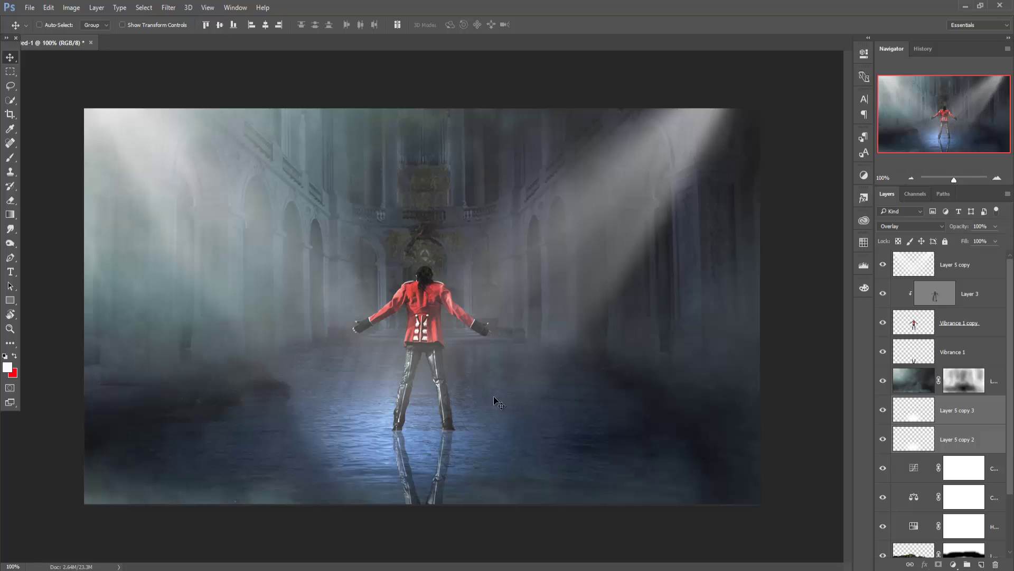
pyautogui.click(122, 25)
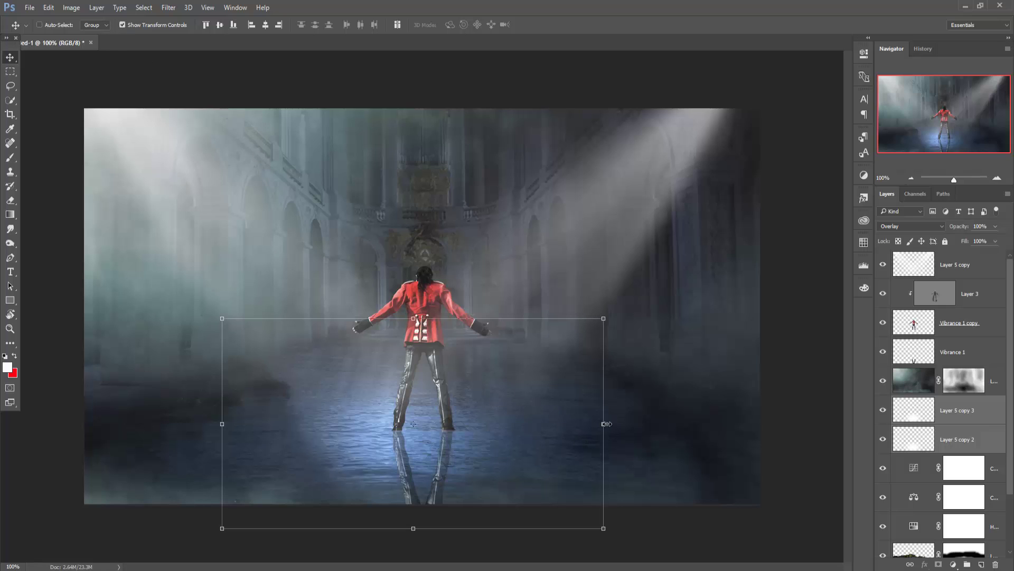
pyautogui.moveTo(607, 424); pyautogui.dragTo(655, 425)
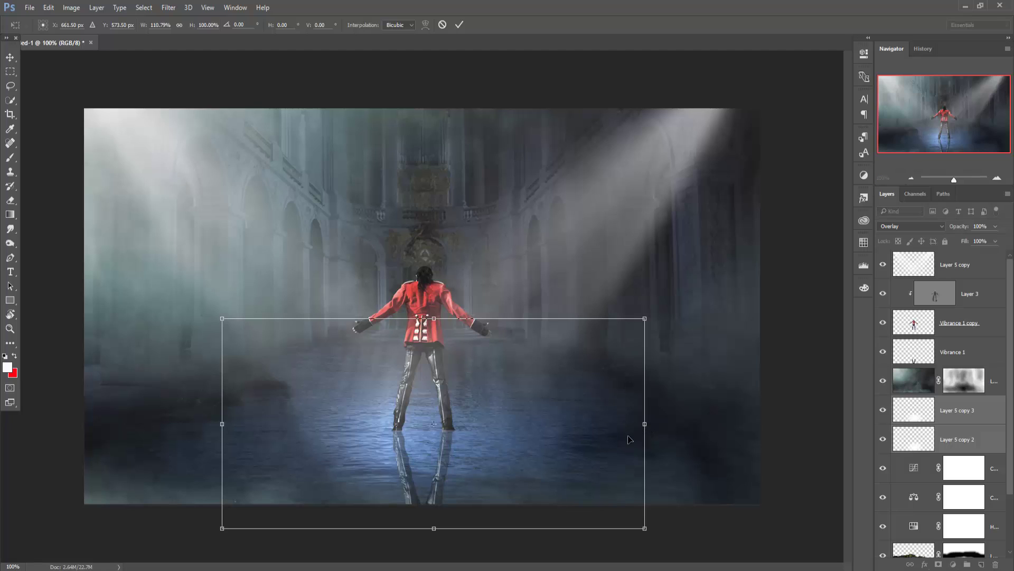
pyautogui.moveTo(645, 423); pyautogui.dragTo(616, 424)
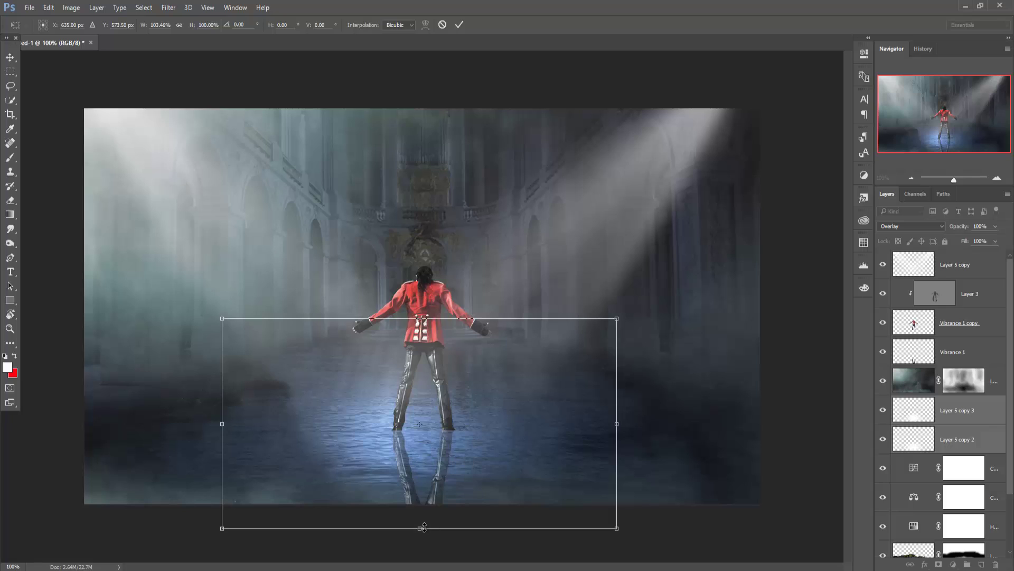
pyautogui.moveTo(424, 521)
pyautogui.mouseDown()
pyautogui.moveTo(426, 509)
pyautogui.moveTo(421, 519)
pyautogui.mouseUp()
pyautogui.moveTo(426, 405); pyautogui.dragTo(436, 407)
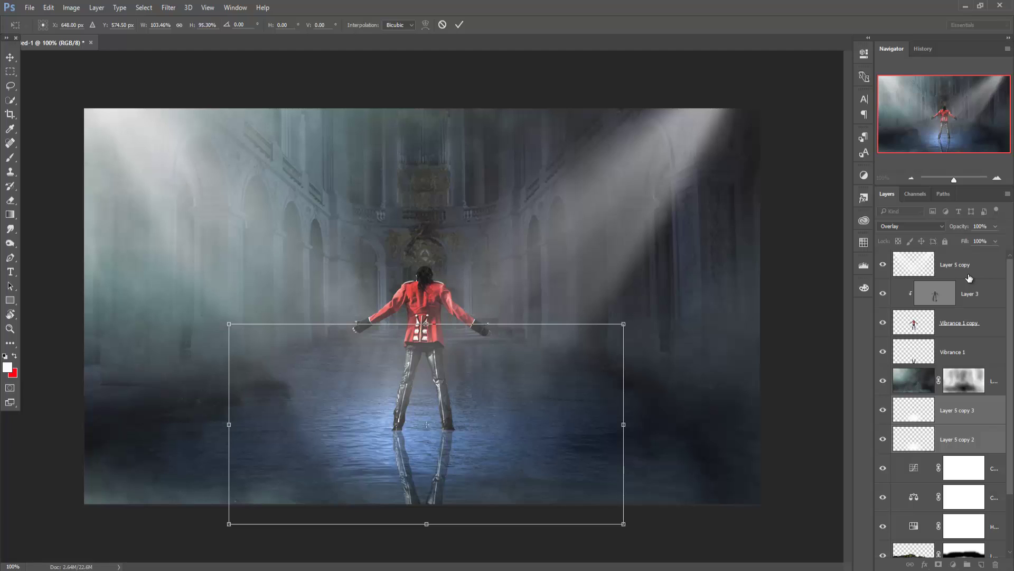
# Lower the glow copies' opacity to 76% and apply the transformation
pyautogui.click(995, 226)
pyautogui.moveTo(995, 239); pyautogui.dragTo(985, 240)
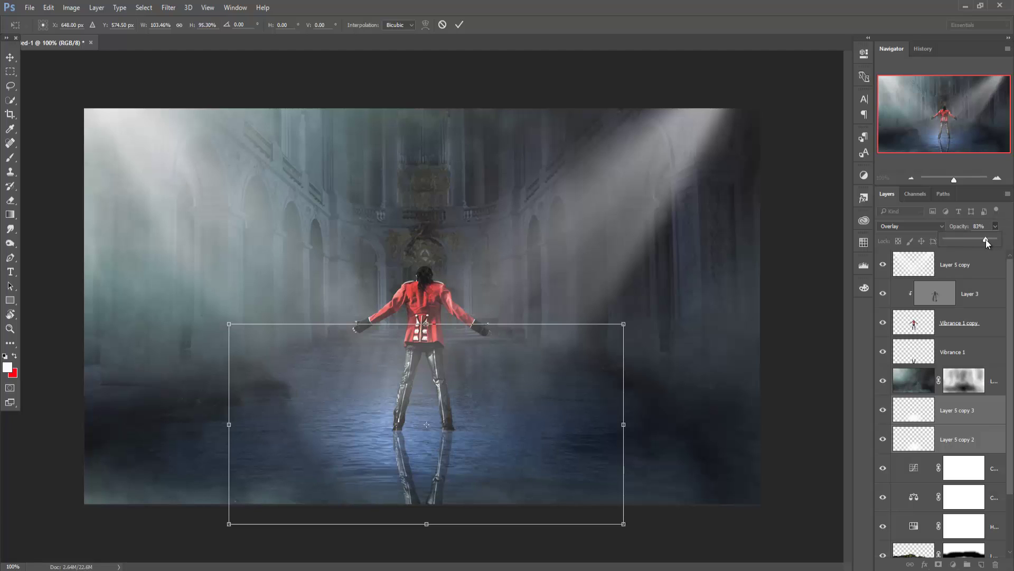
pyautogui.moveTo(983, 240); pyautogui.dragTo(982, 240)
pyautogui.click(12, 58)
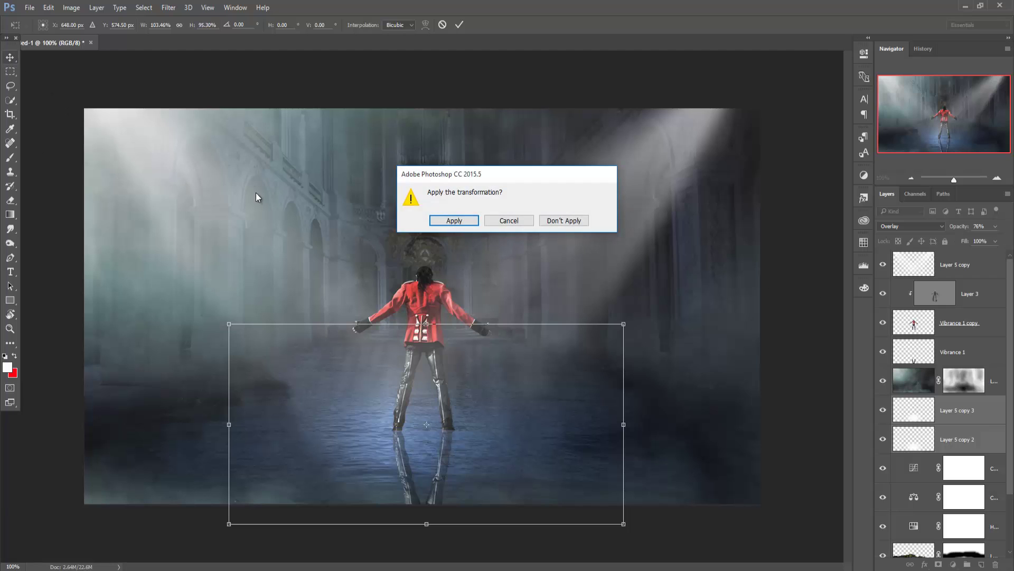
pyautogui.click(454, 220)
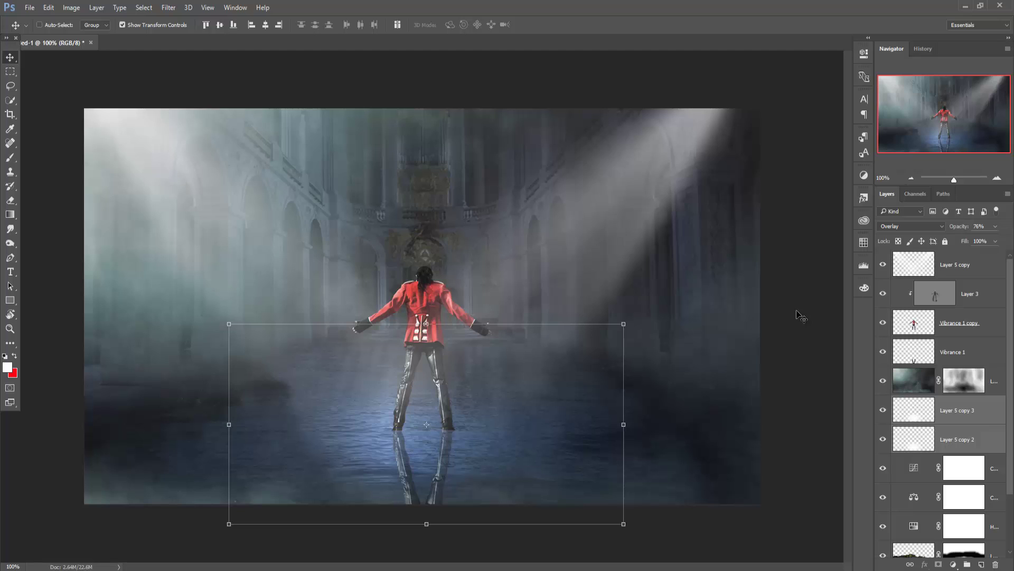
# Add a new paint layer below the glow copies and choose a brush
pyautogui.click(986, 272)
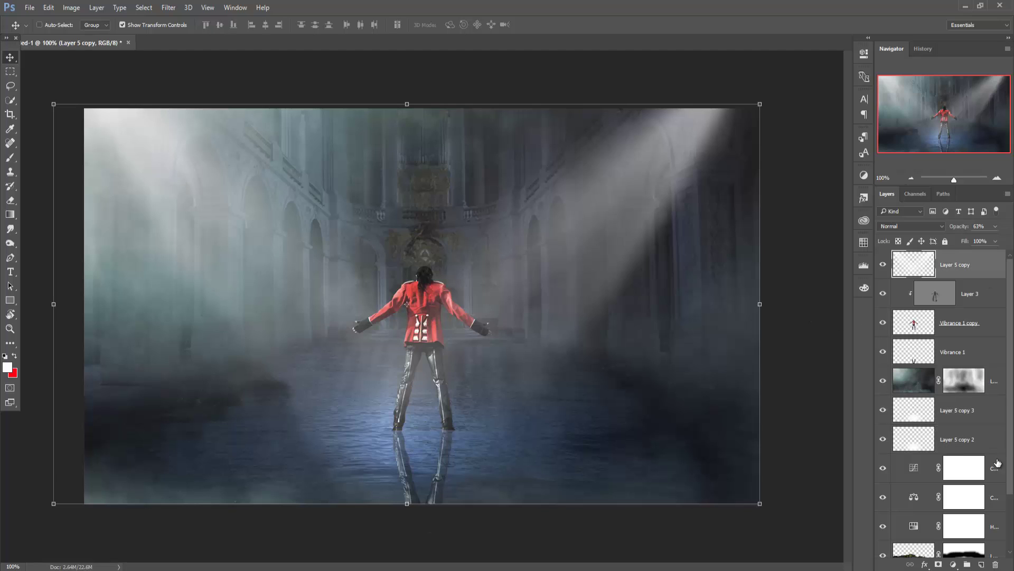
pyautogui.click(993, 468)
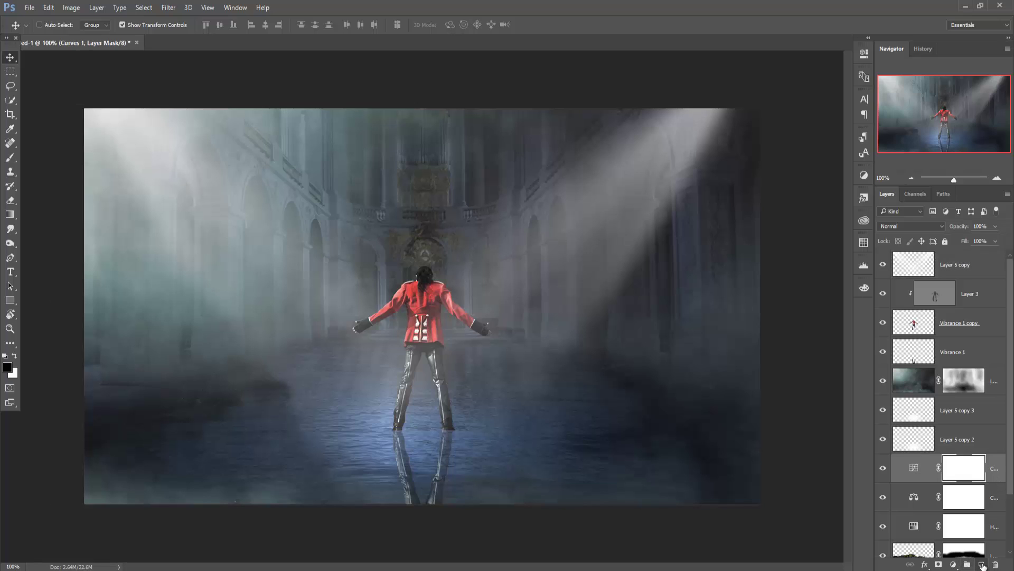
pyautogui.click(982, 564)
pyautogui.click(11, 159)
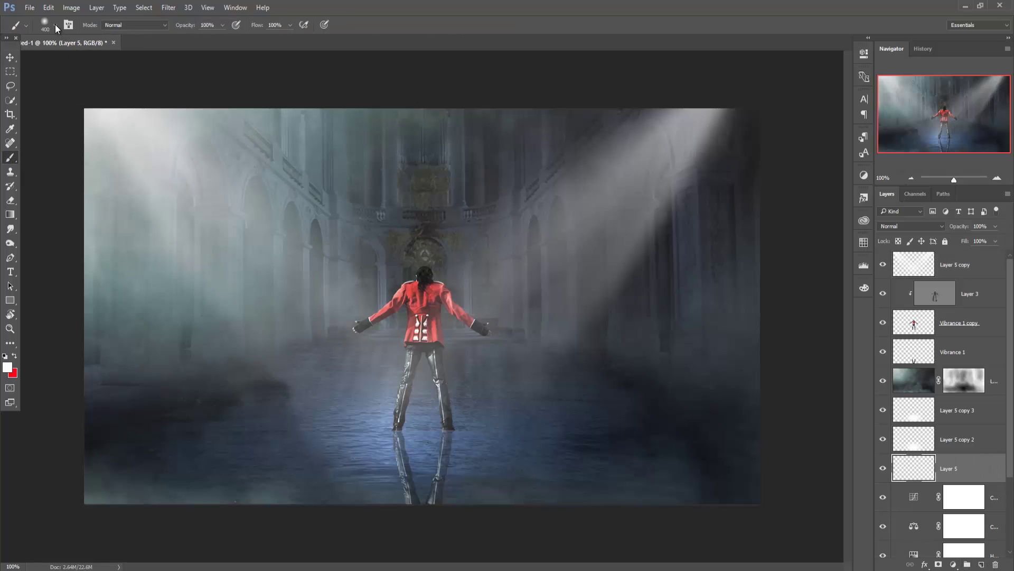
pyautogui.click(55, 25)
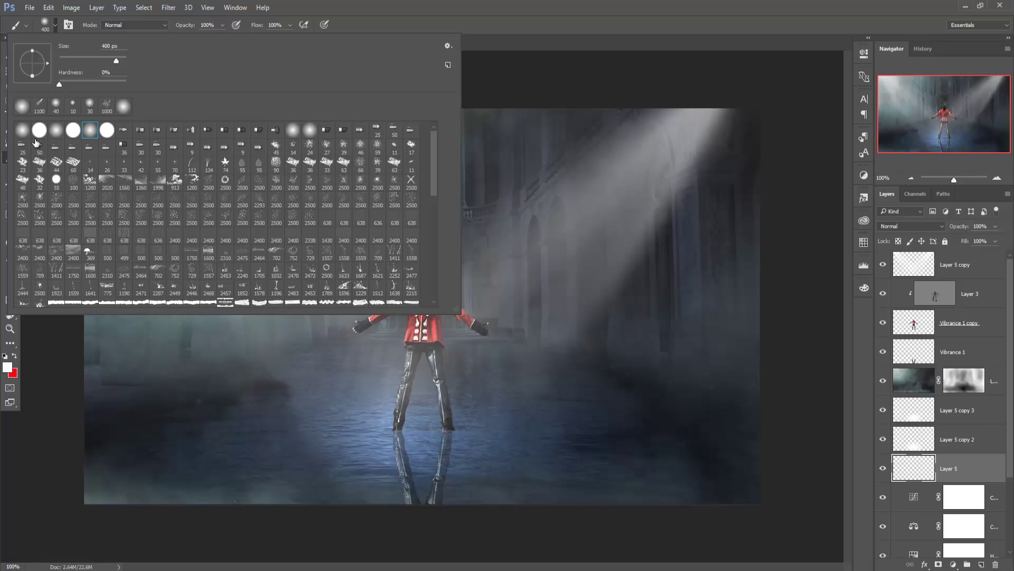
# Paint faint black at 6% opacity over the lower-left and right-side fog
pyautogui.click(7, 367)
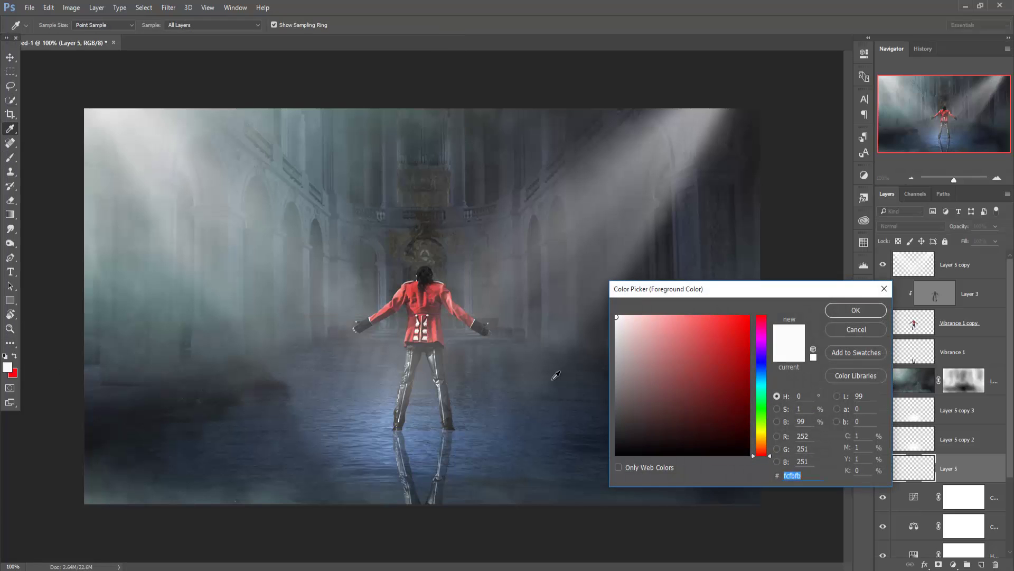
pyautogui.moveTo(623, 437); pyautogui.dragTo(618, 453)
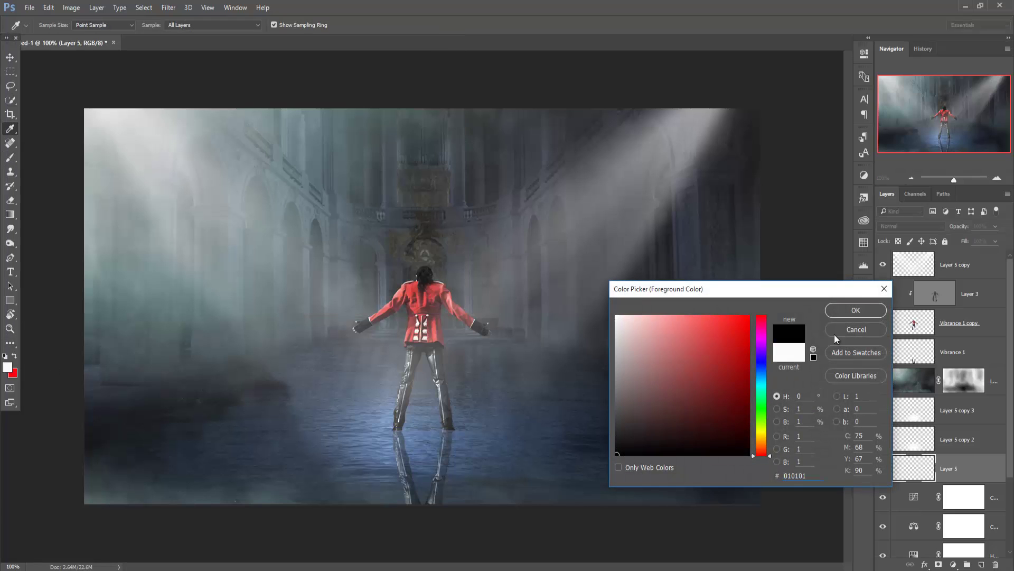
pyautogui.click(854, 311)
pyautogui.click(223, 25)
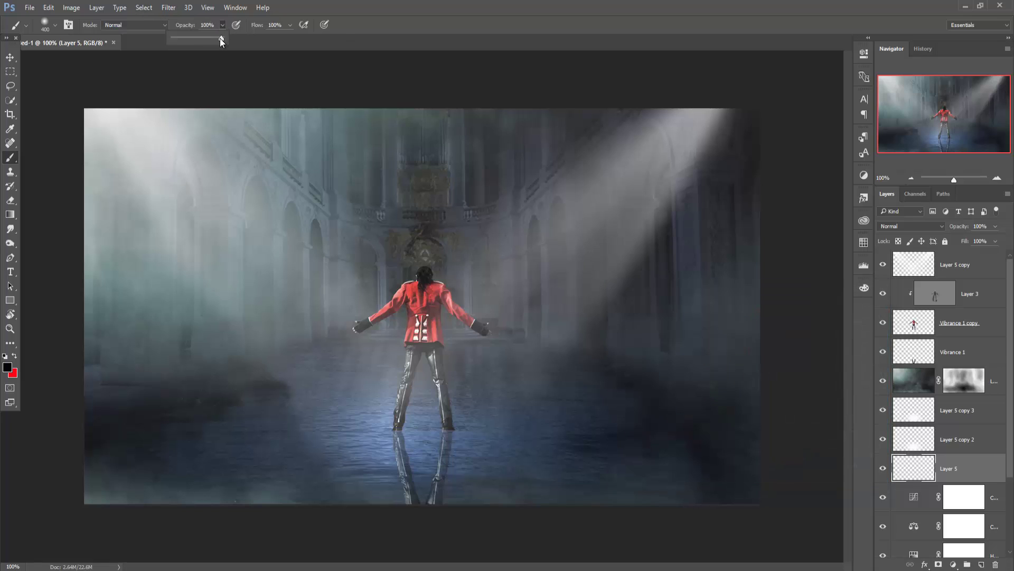
pyautogui.click(175, 39)
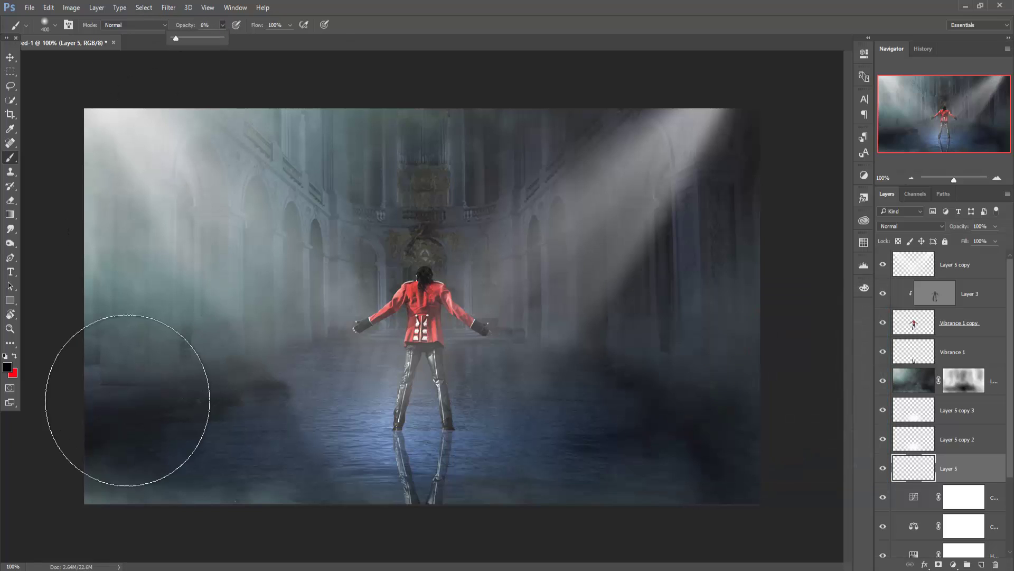
pyautogui.moveTo(155, 291)
pyautogui.mouseDown()
pyautogui.moveTo(192, 170)
pyautogui.moveTo(163, 279)
pyautogui.moveTo(144, 288)
pyautogui.moveTo(158, 215)
pyautogui.moveTo(148, 164)
pyautogui.moveTo(199, 265)
pyautogui.moveTo(279, 309)
pyautogui.moveTo(407, 95)
pyautogui.moveTo(582, 271)
pyautogui.moveTo(706, 351)
pyautogui.moveTo(707, 102)
pyautogui.moveTo(150, 279)
pyautogui.moveTo(136, 434)
pyautogui.moveTo(170, 294)
pyautogui.moveTo(141, 317)
pyautogui.moveTo(102, 502)
pyautogui.moveTo(204, 219)
pyautogui.moveTo(204, 290)
pyautogui.moveTo(207, 148)
pyautogui.moveTo(177, 215)
pyautogui.moveTo(181, 435)
pyautogui.moveTo(566, 363)
pyautogui.moveTo(507, 449)
pyautogui.mouseUp()
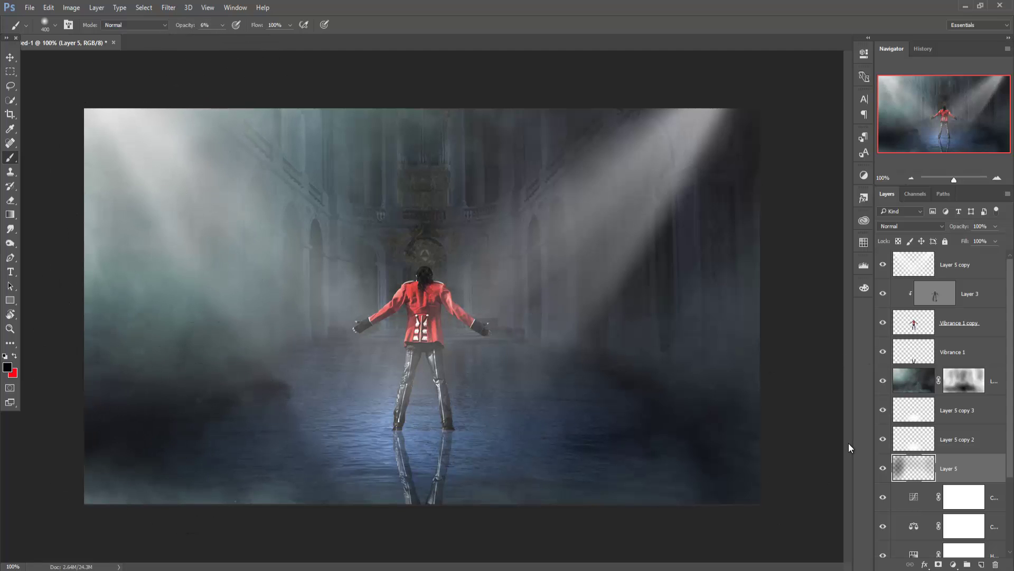
pyautogui.moveTo(772, 185); pyautogui.dragTo(731, 407)
pyautogui.click(10, 57)
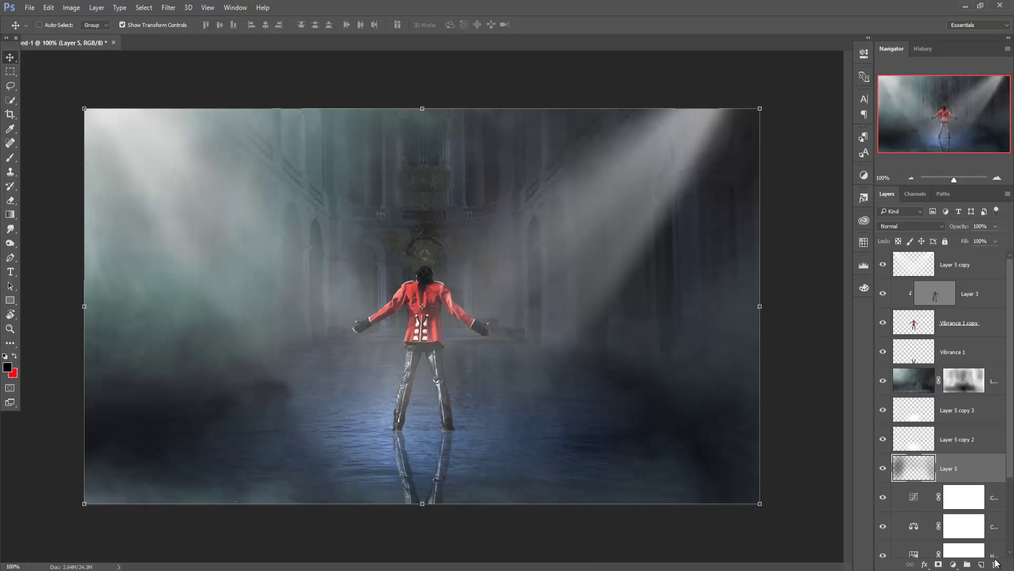
# Stamp the visible layers into a new layer and set Camera Raw Temperature -3, Tint +2
pyautogui.click(977, 272)
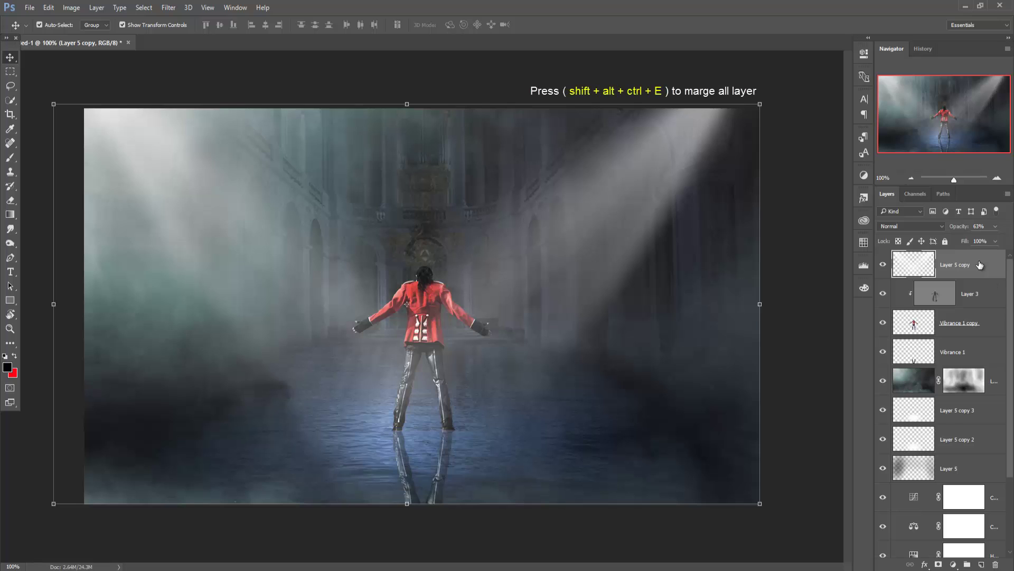
pyautogui.hotkey('ctrl', 'shift', 'alt', 'e')
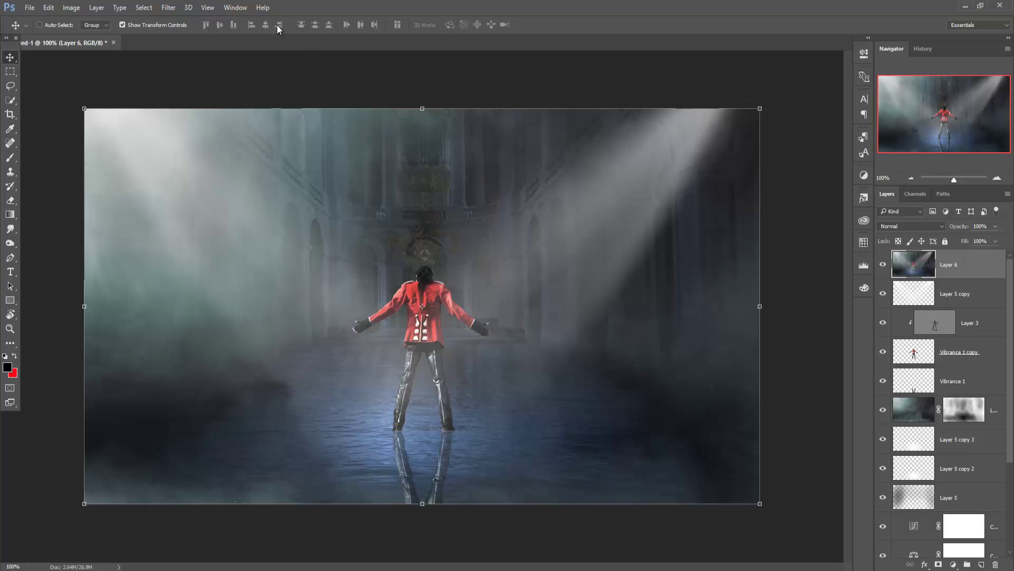
pyautogui.click(169, 8)
pyautogui.click(184, 71)
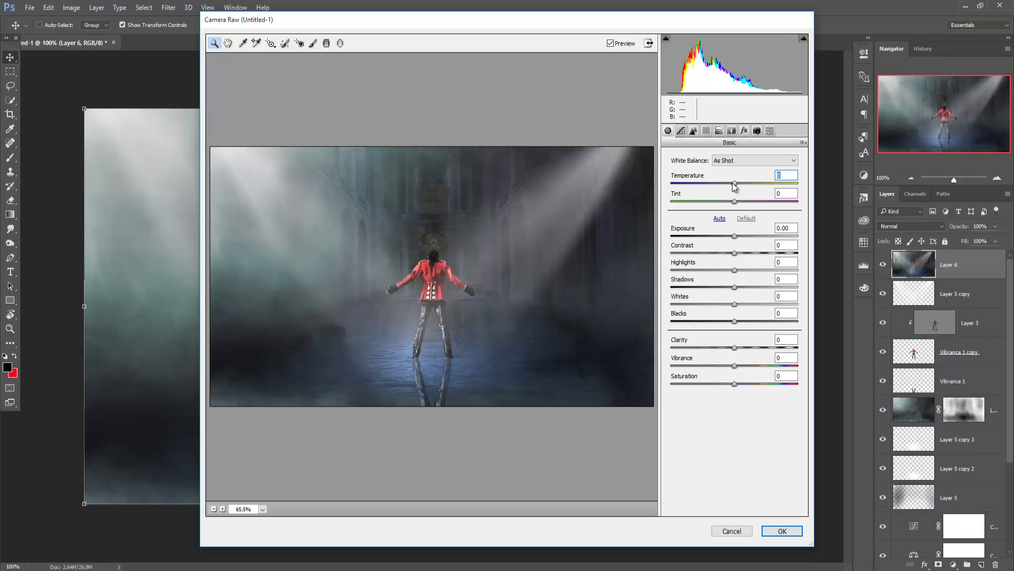
pyautogui.moveTo(735, 187); pyautogui.dragTo(728, 187)
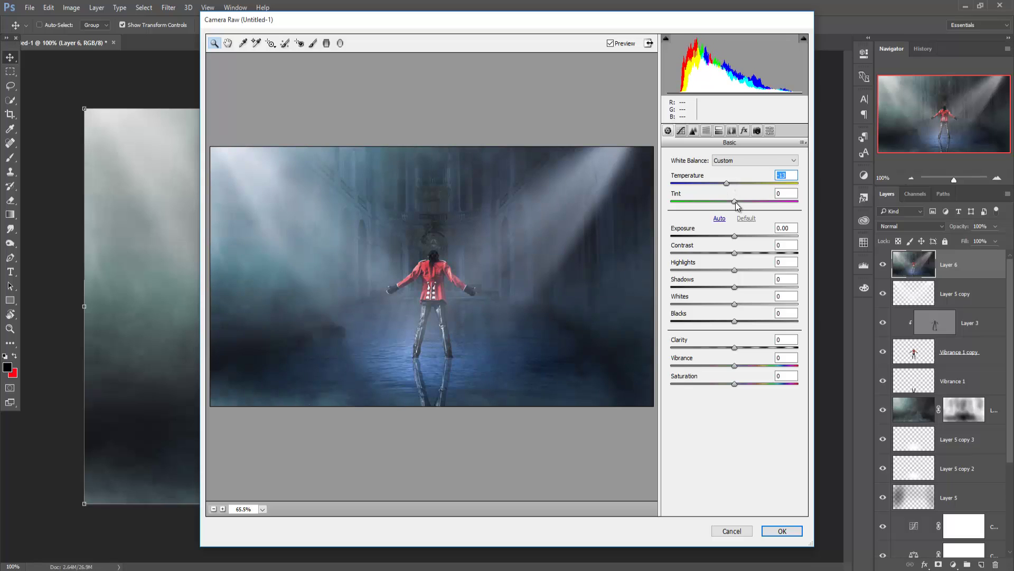
pyautogui.moveTo(734, 201); pyautogui.dragTo(740, 202)
# Split-tone with highlight saturation 7 and deep blue shadows, then apply the Camera Raw filter
pyautogui.click(719, 130)
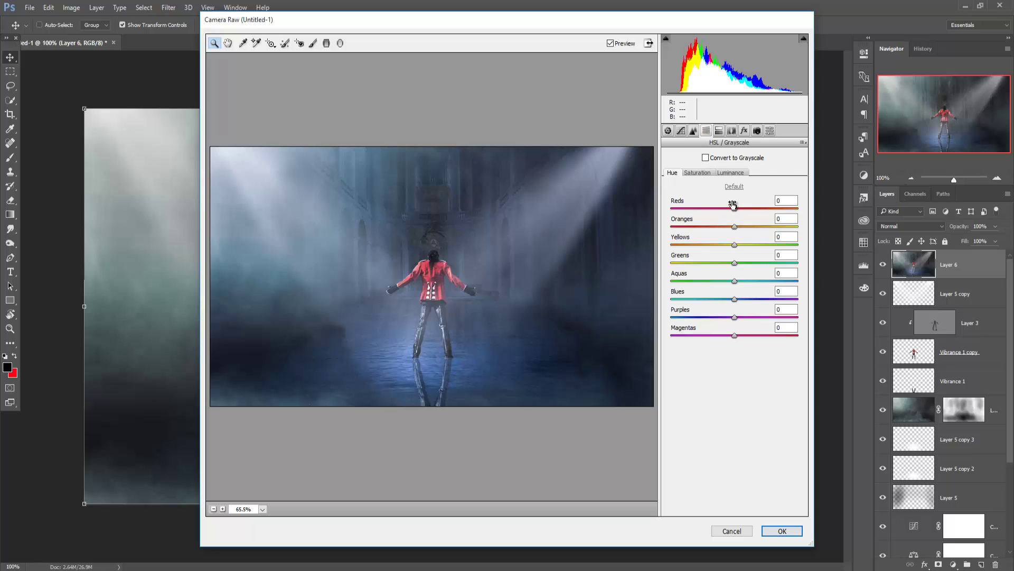
pyautogui.click(731, 131)
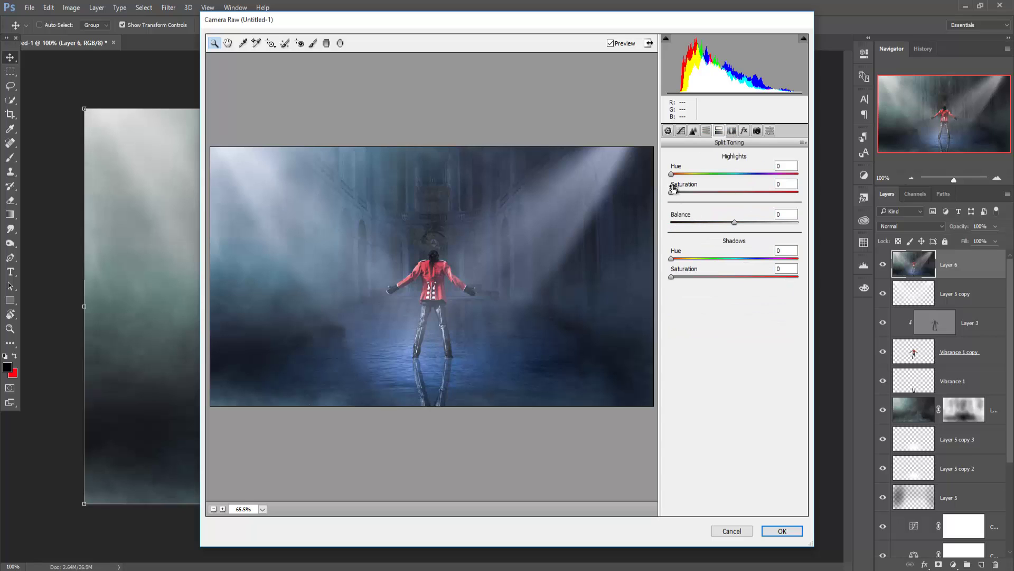
pyautogui.moveTo(674, 196); pyautogui.dragTo(683, 196)
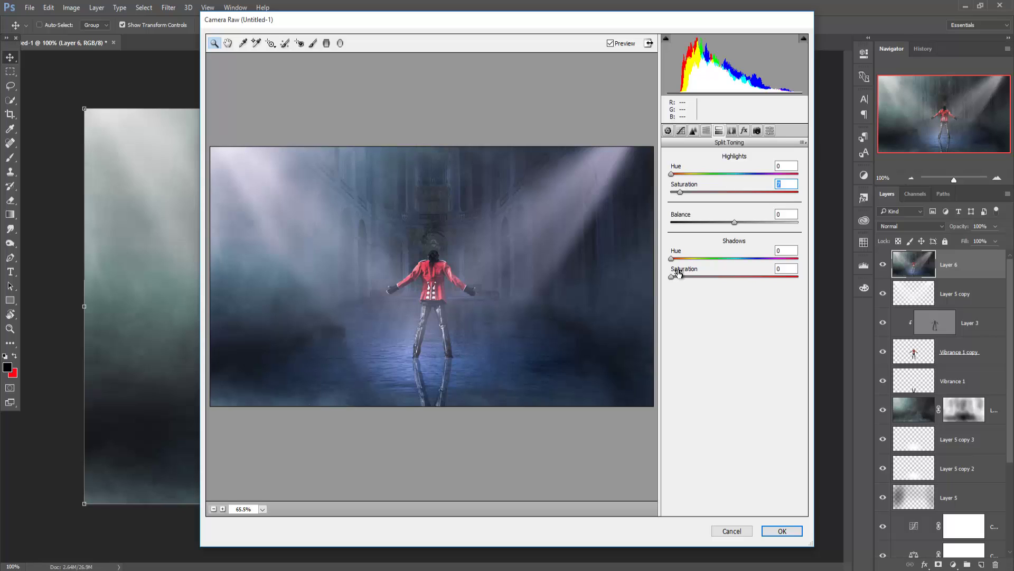
pyautogui.moveTo(671, 258); pyautogui.dragTo(743, 261)
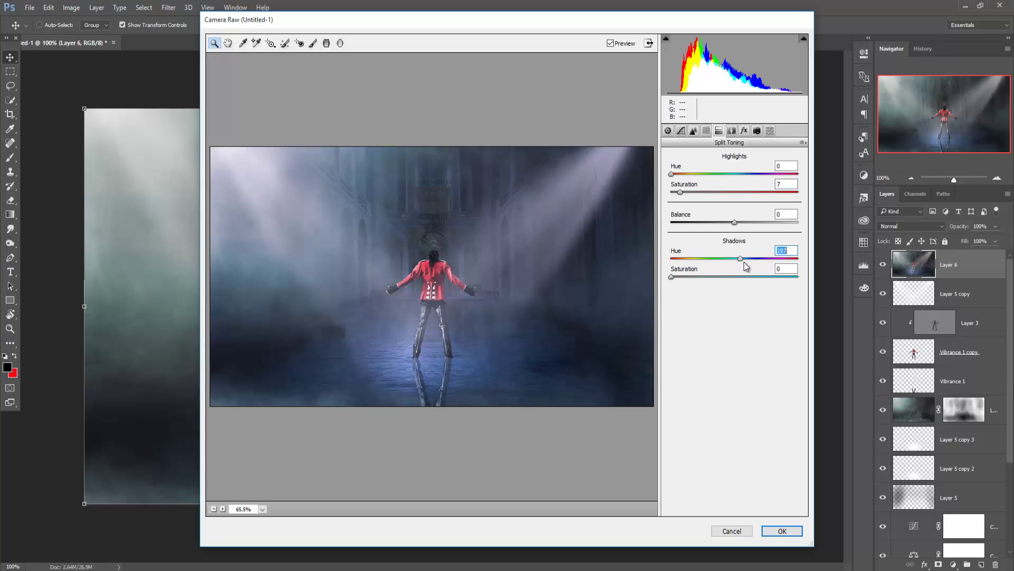
pyautogui.click(672, 277)
pyautogui.moveTo(673, 281); pyautogui.dragTo(678, 281)
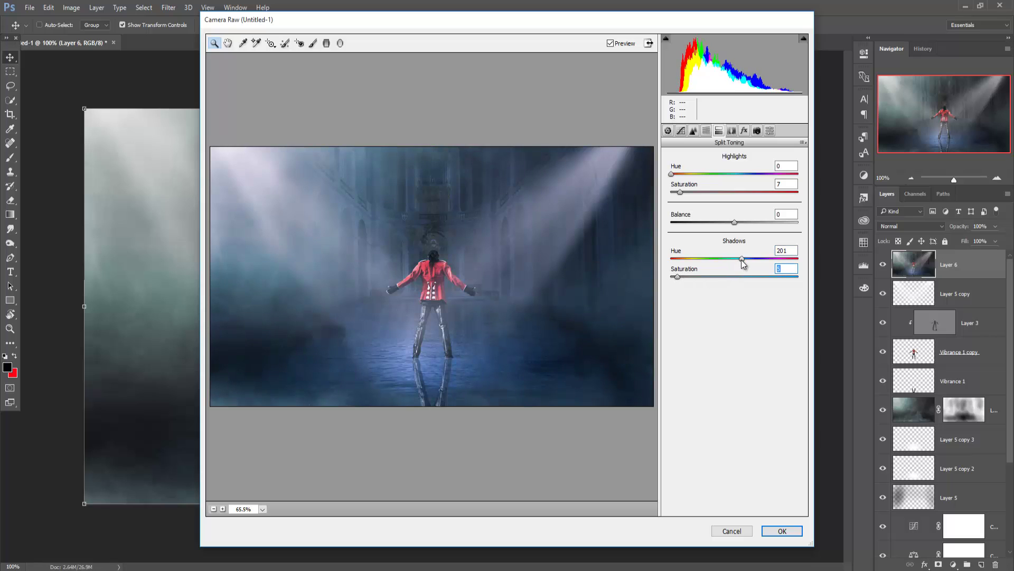
pyautogui.moveTo(742, 259); pyautogui.dragTo(750, 262)
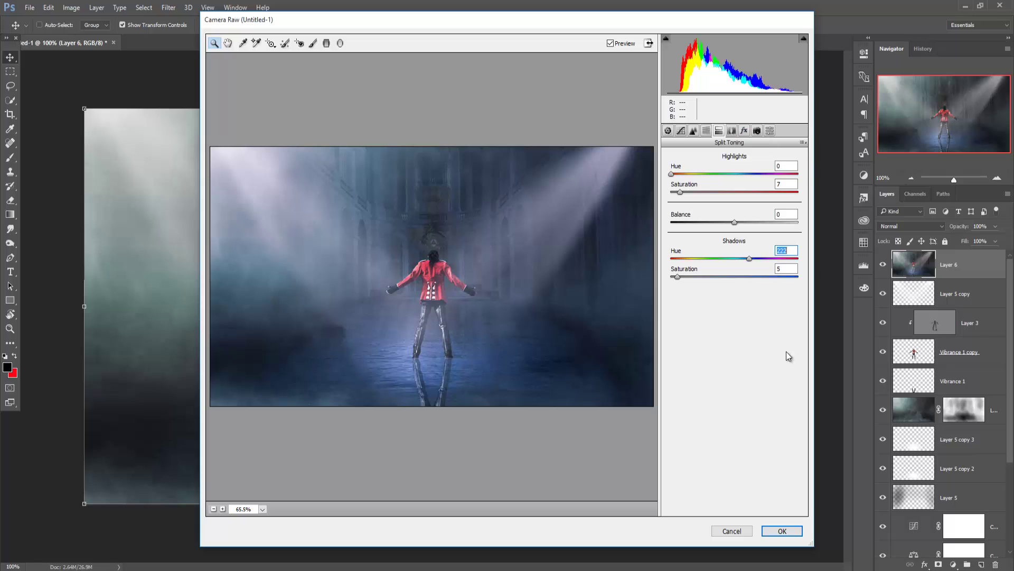
pyautogui.click(795, 531)
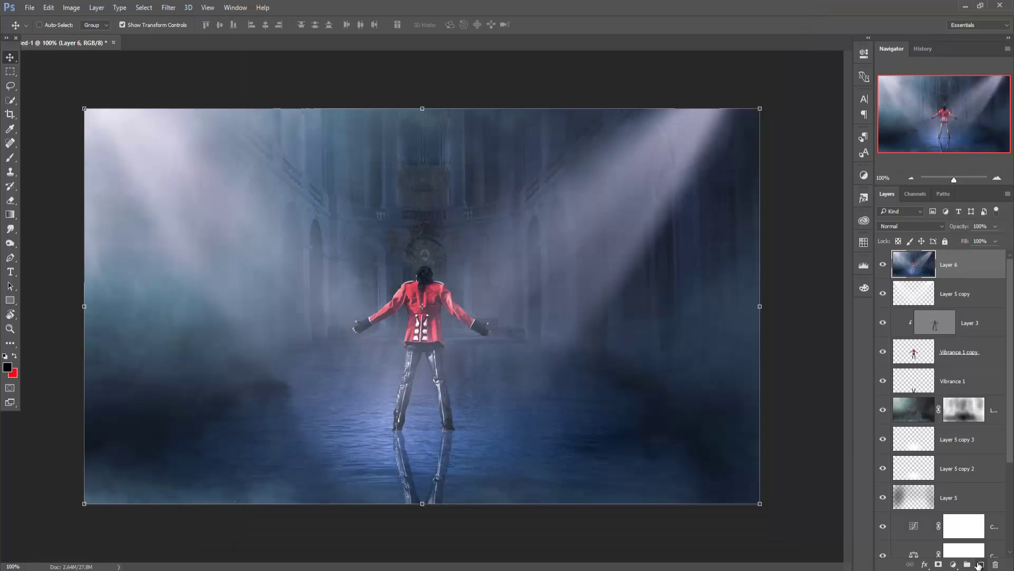
# Add a new layer filled with 50% gray and set it to Soft Light blending
pyautogui.click(982, 566)
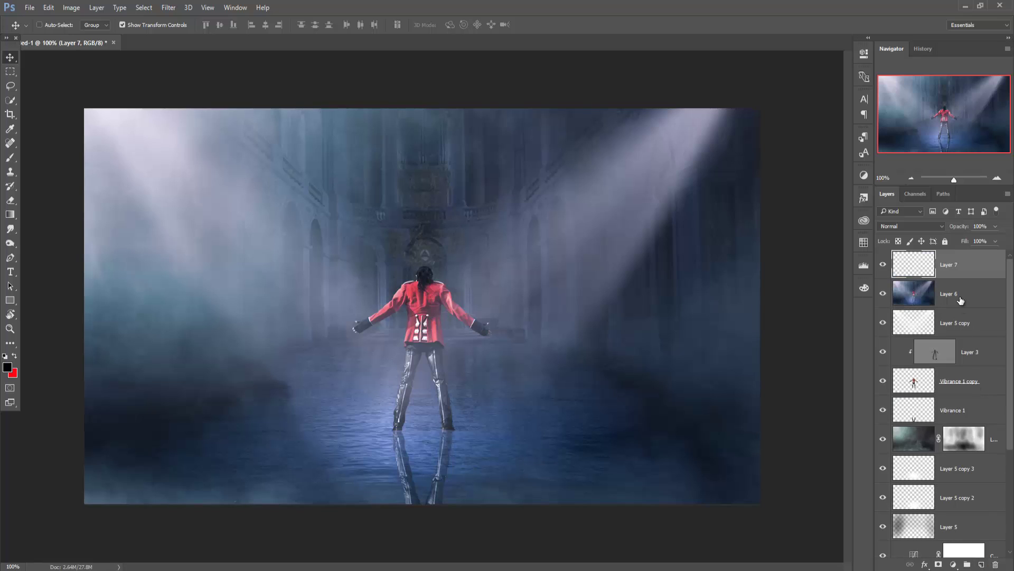
pyautogui.click(49, 8)
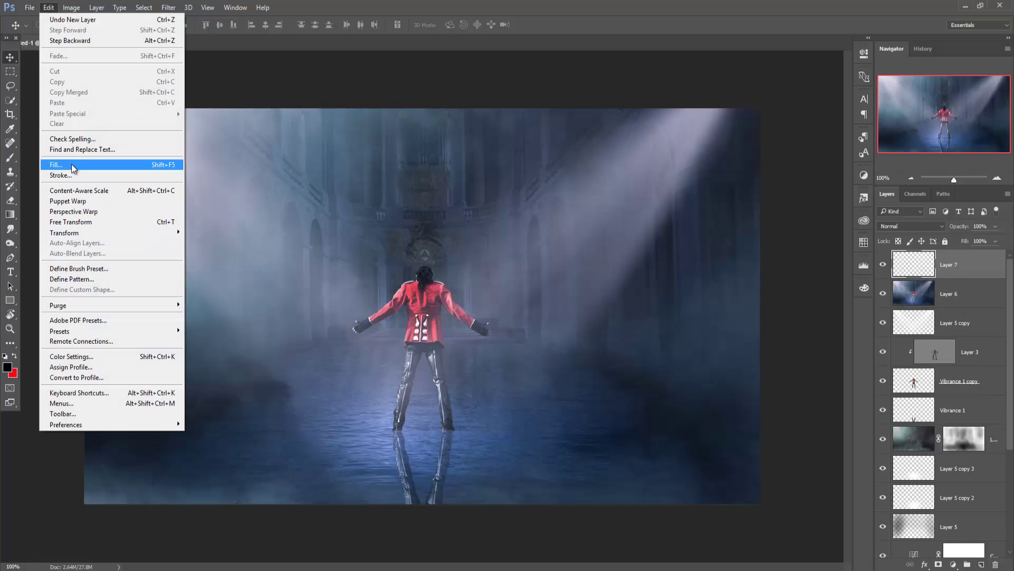
pyautogui.click(56, 164)
pyautogui.press('Return')
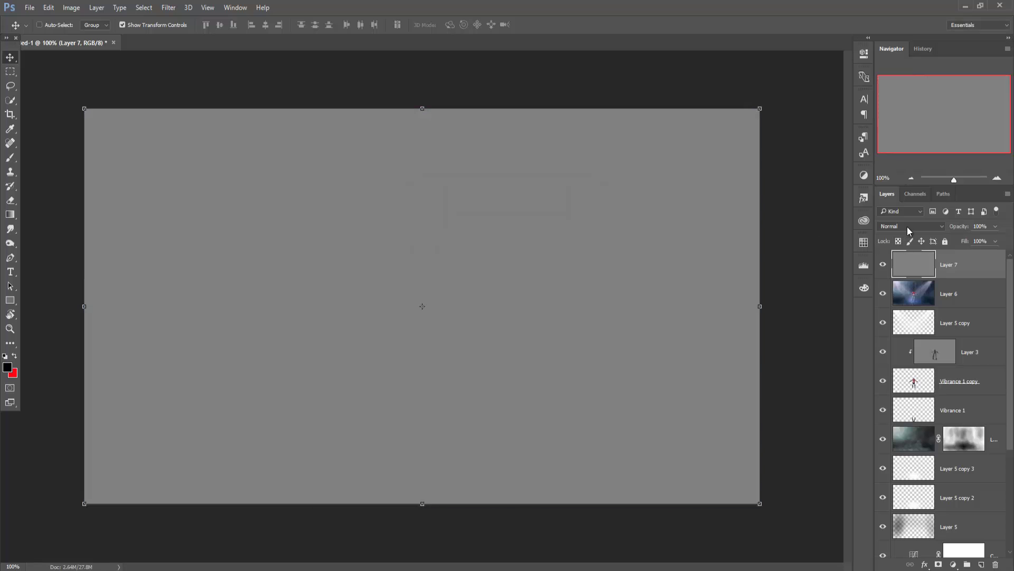
pyautogui.click(910, 227)
pyautogui.click(909, 338)
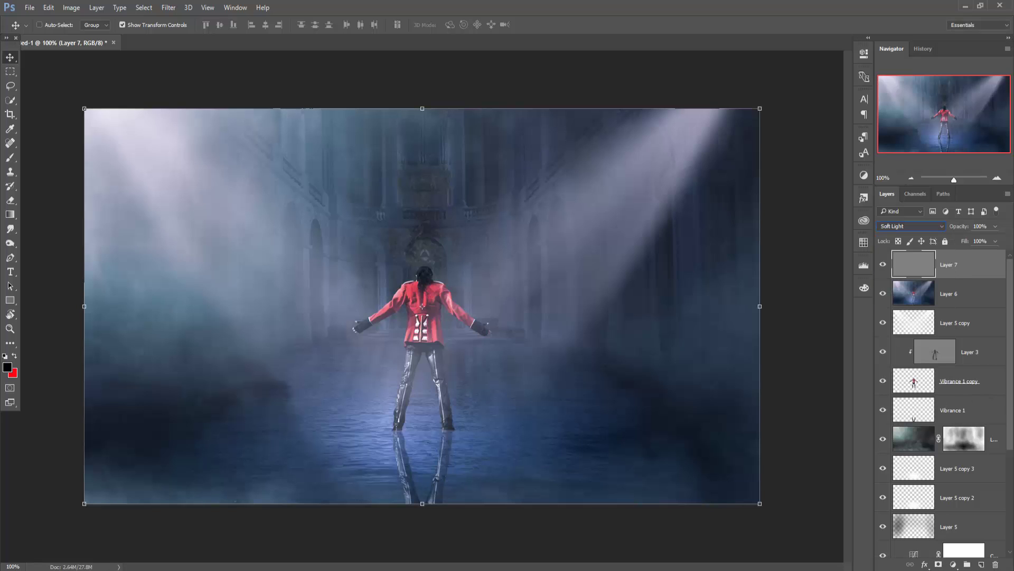
# Add a Warming Filter (85) Photo Filter at 25% density and stamp visible layers into Layer 8
pyautogui.click(982, 565)
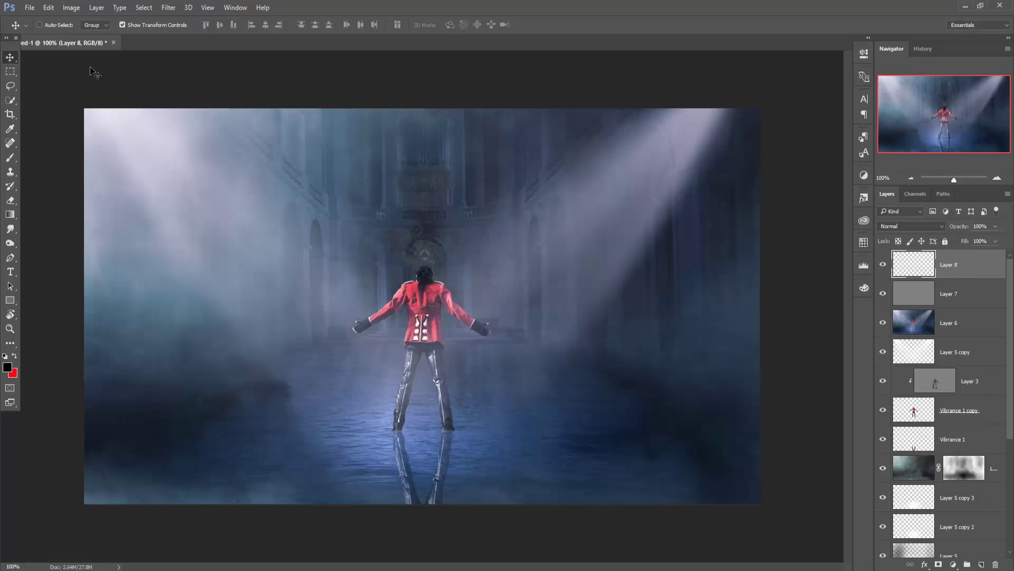
pyautogui.press('Delete')
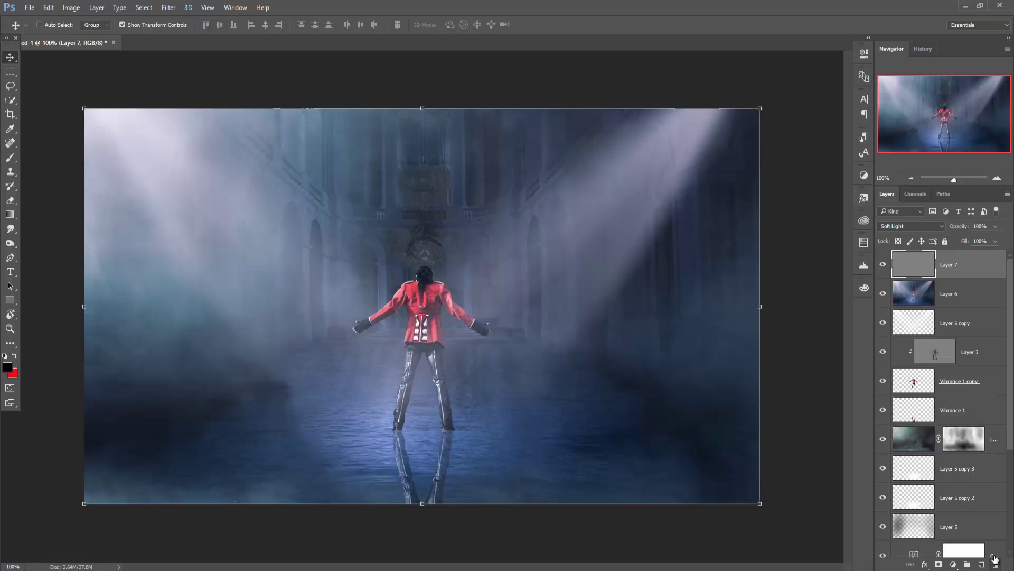
pyautogui.click(953, 566)
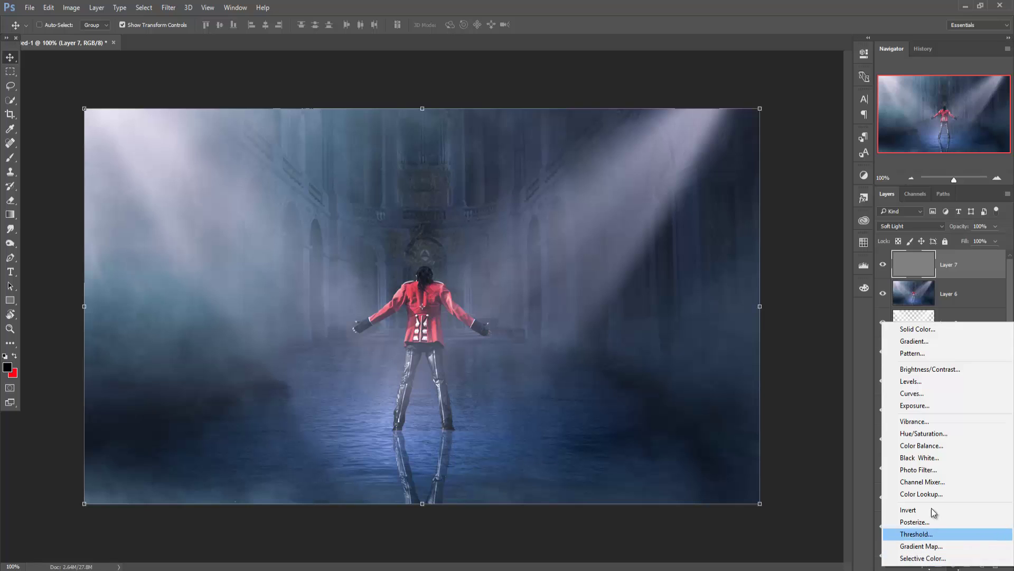
pyautogui.click(922, 470)
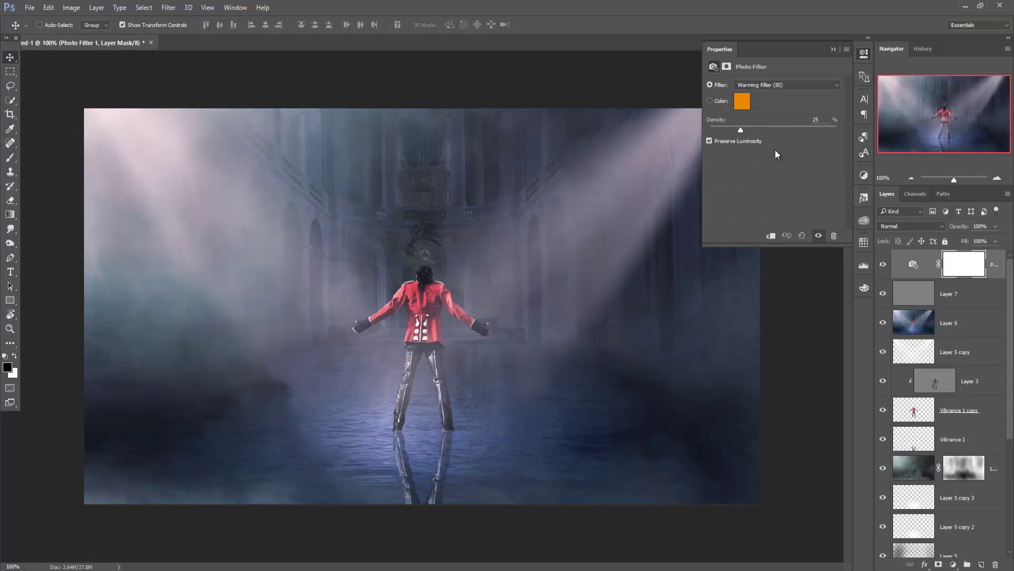
pyautogui.click(832, 51)
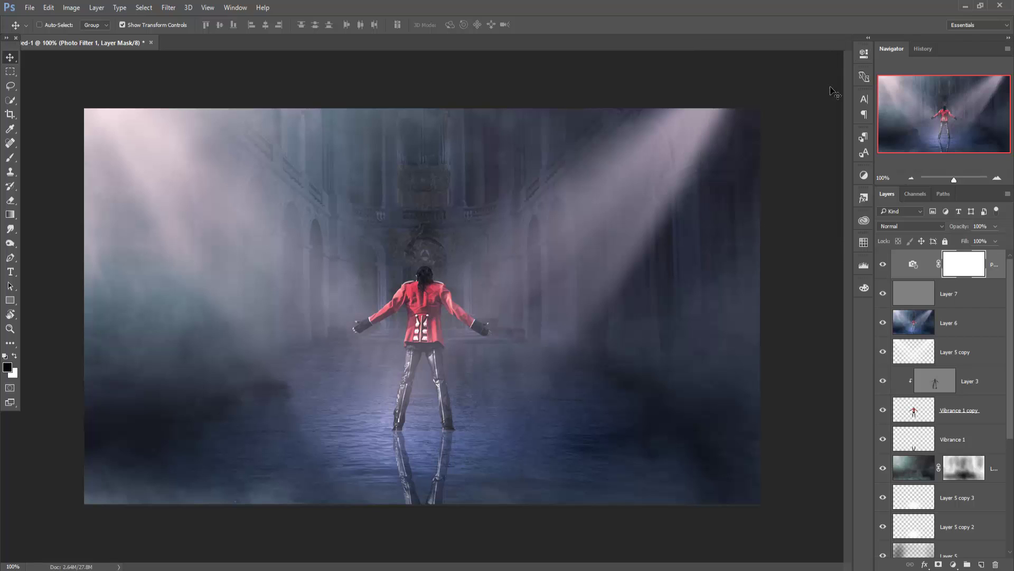
pyautogui.click(1000, 269)
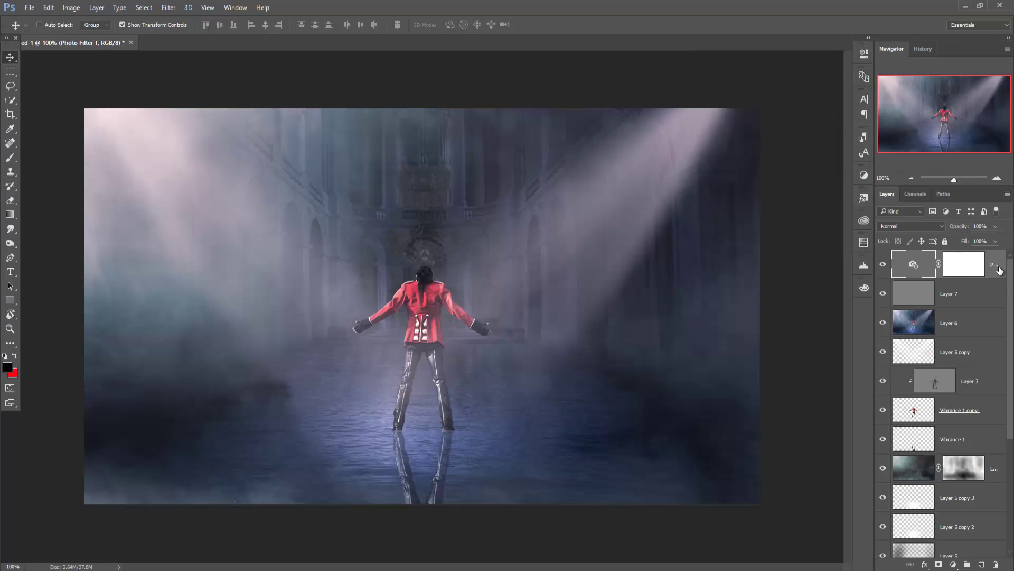
pyautogui.hotkey('ctrl', 'shift', 'alt', 'e')
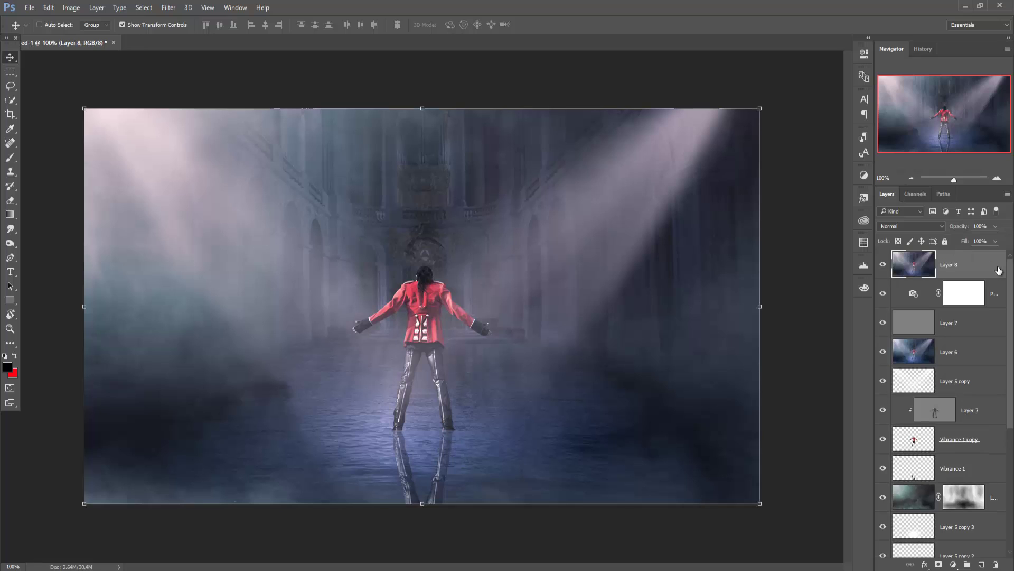